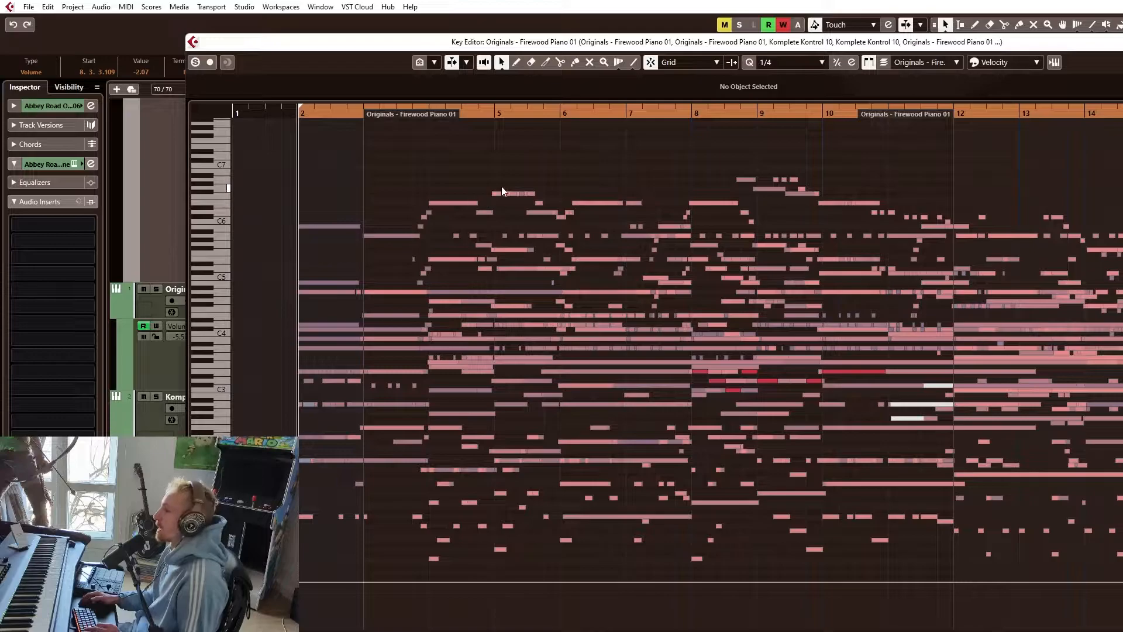
Play back the arrangement in the Key Editor with the Appassionata Strings 01 part active, and close the editor after stopping
{"action": "key", "text": "g"}
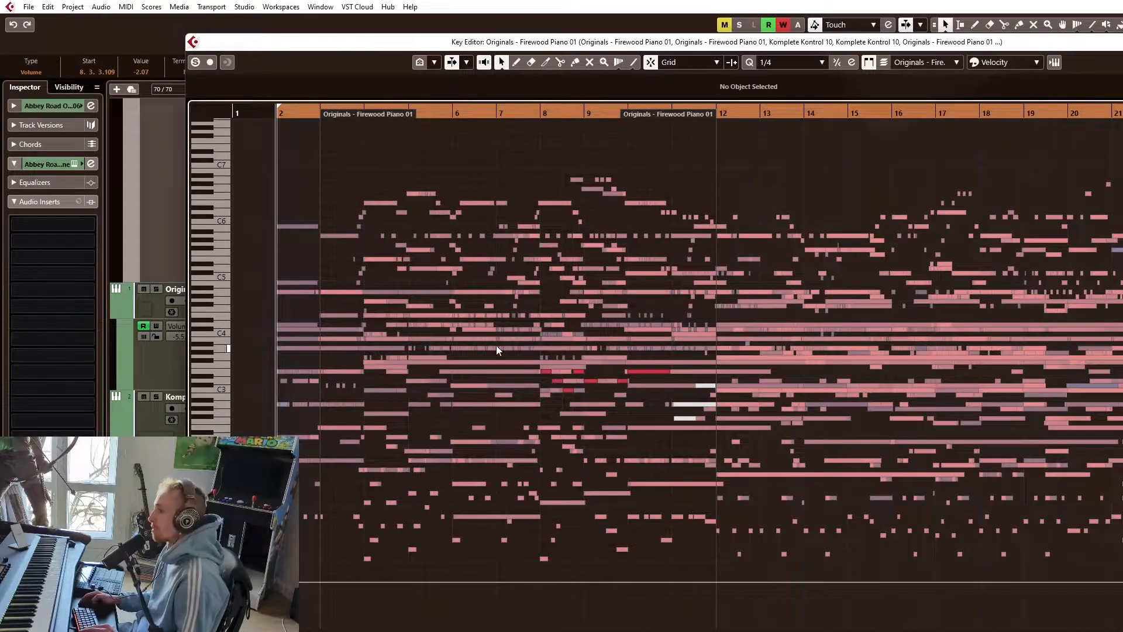
{"action": "left_click", "coordinate": [375, 203]}
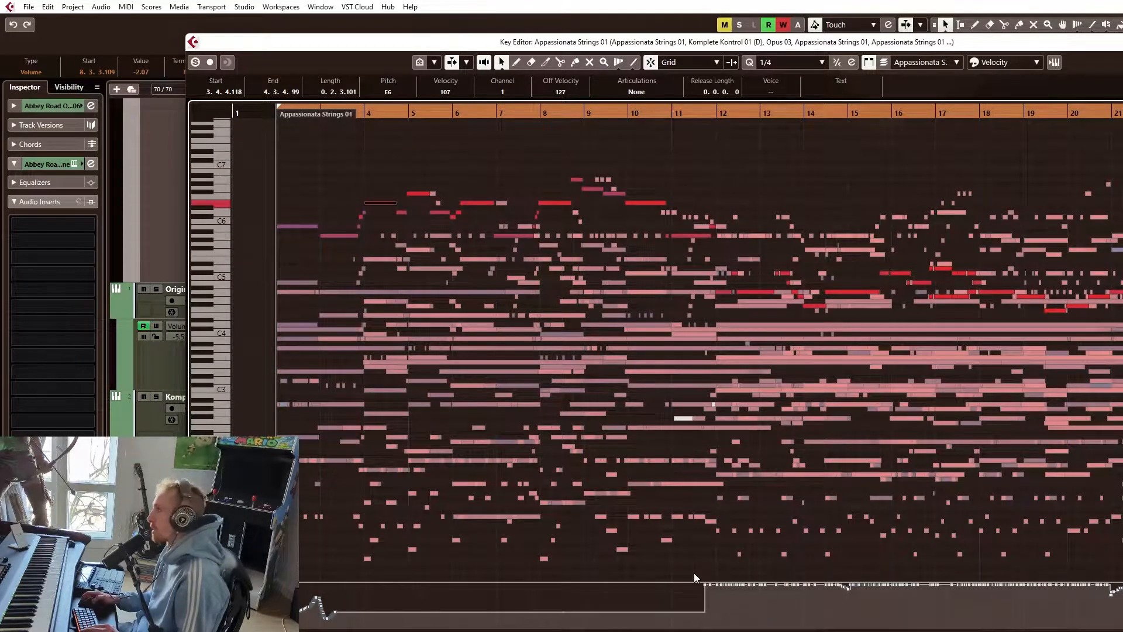
{"action": "scroll", "coordinate": [475, 358], "scroll_direction": "up", "scroll_amount": 1}
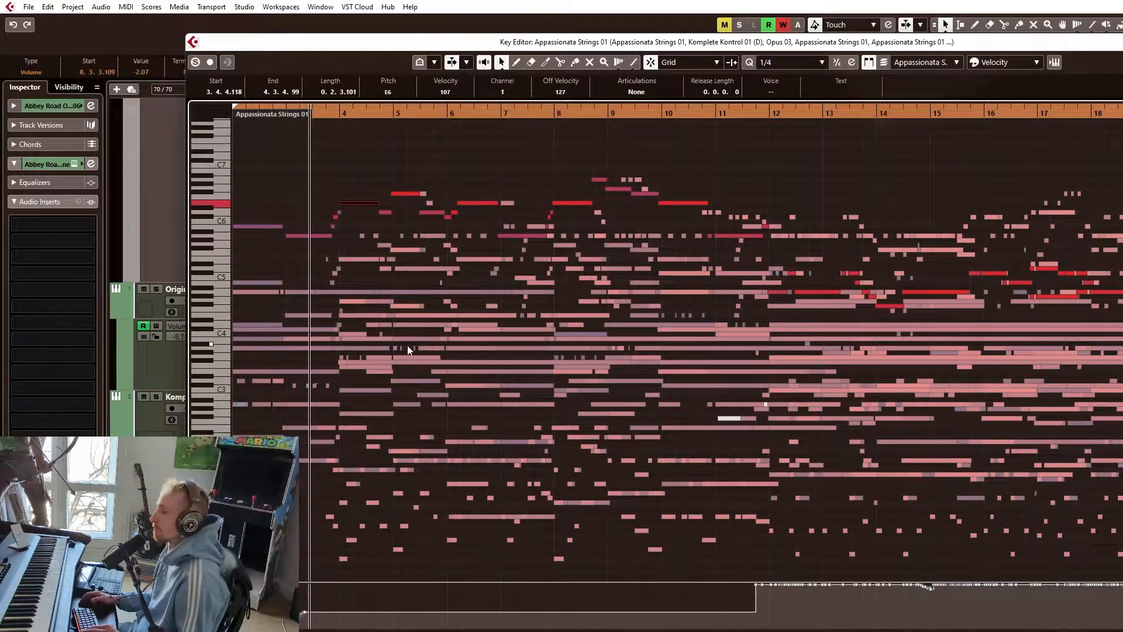
{"action": "scroll", "coordinate": [467, 338], "scroll_direction": "down", "scroll_amount": 1}
{"action": "scroll", "coordinate": [396, 282], "scroll_direction": "up", "scroll_amount": 1}
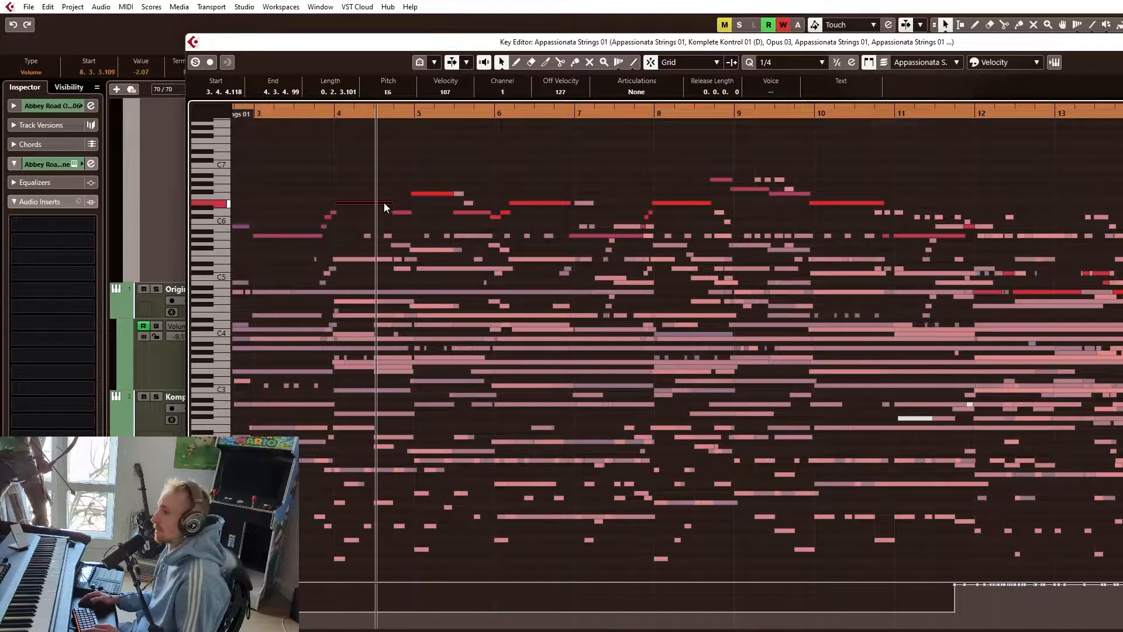
{"action": "scroll", "coordinate": [450, 199], "scroll_direction": "down", "scroll_amount": 1}
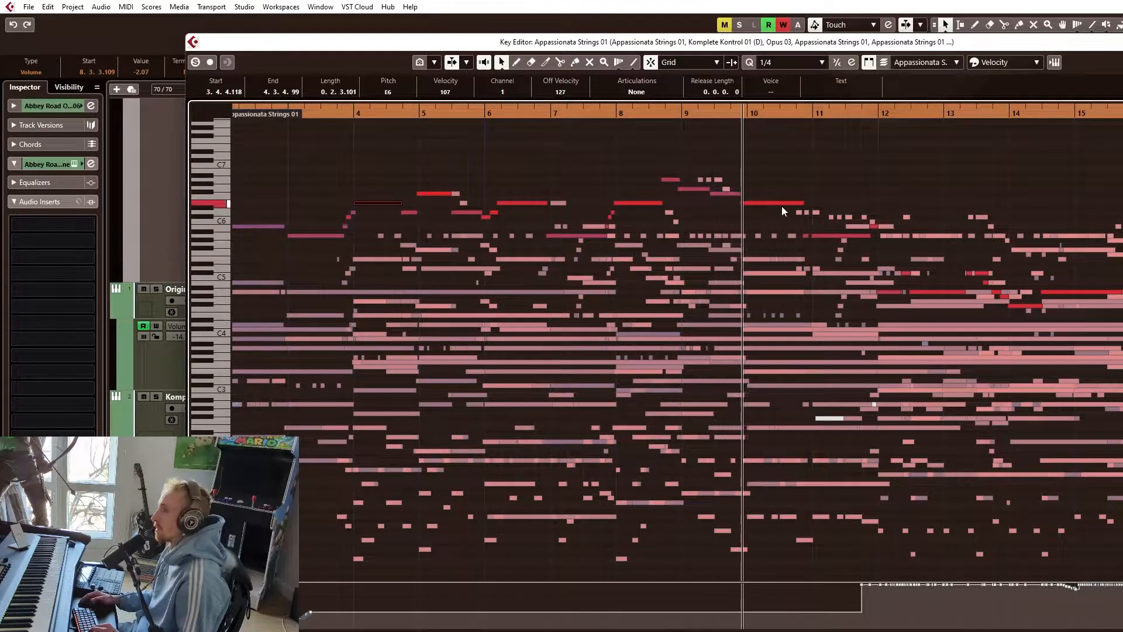
{"action": "key", "text": "f"}
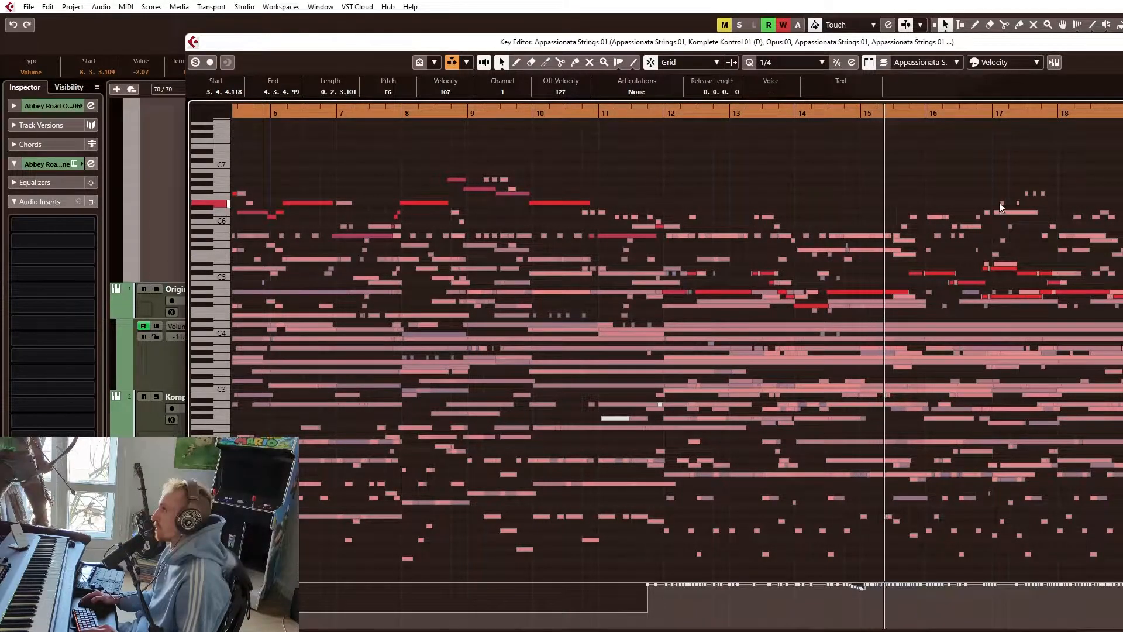
{"action": "key", "text": "space"}
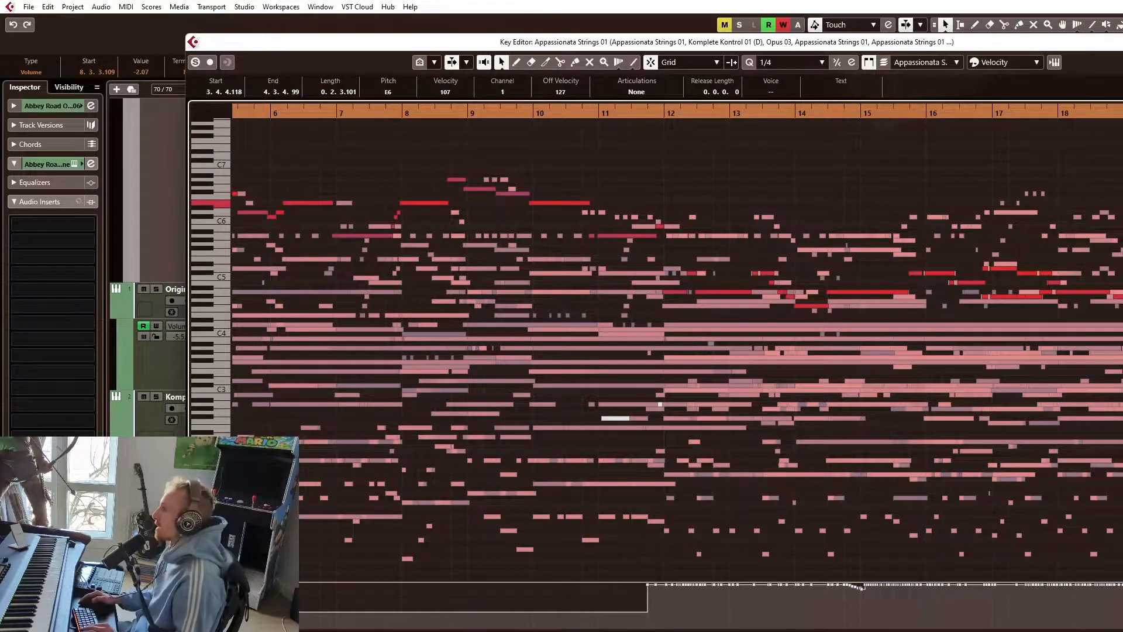
{"action": "key", "text": "Return"}
Select the Firewood Piano 01 part starting at bar 12 on the fourth track and look over the arrangement's tracks
{"action": "scroll", "coordinate": [702, 257], "scroll_direction": "down", "scroll_amount": 5}
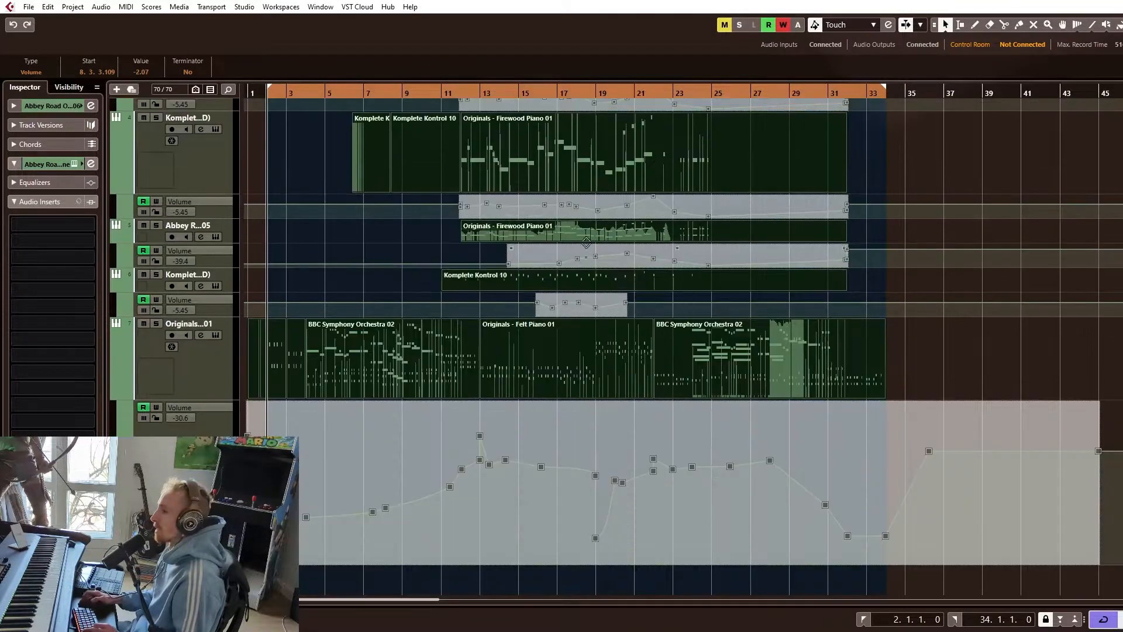
{"action": "left_click", "coordinate": [618, 186]}
{"action": "key", "text": "g"}
{"action": "key", "text": "g"}
{"action": "scroll", "coordinate": [585, 193], "scroll_direction": "right", "scroll_amount": 3}
{"action": "scroll", "coordinate": [584, 192], "scroll_direction": "left", "scroll_amount": 3}
{"action": "scroll", "coordinate": [561, 188], "scroll_direction": "up", "scroll_amount": 2}
{"action": "scroll", "coordinate": [561, 188], "scroll_direction": "left", "scroll_amount": 3}
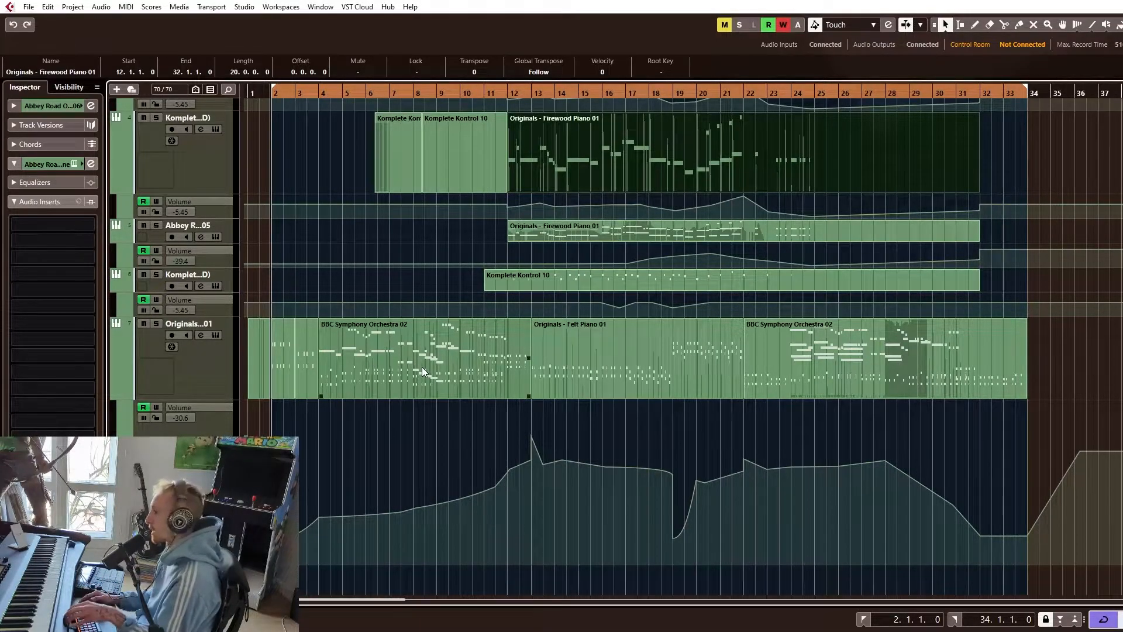
{"action": "scroll", "coordinate": [374, 348], "scroll_direction": "down", "scroll_amount": 6}
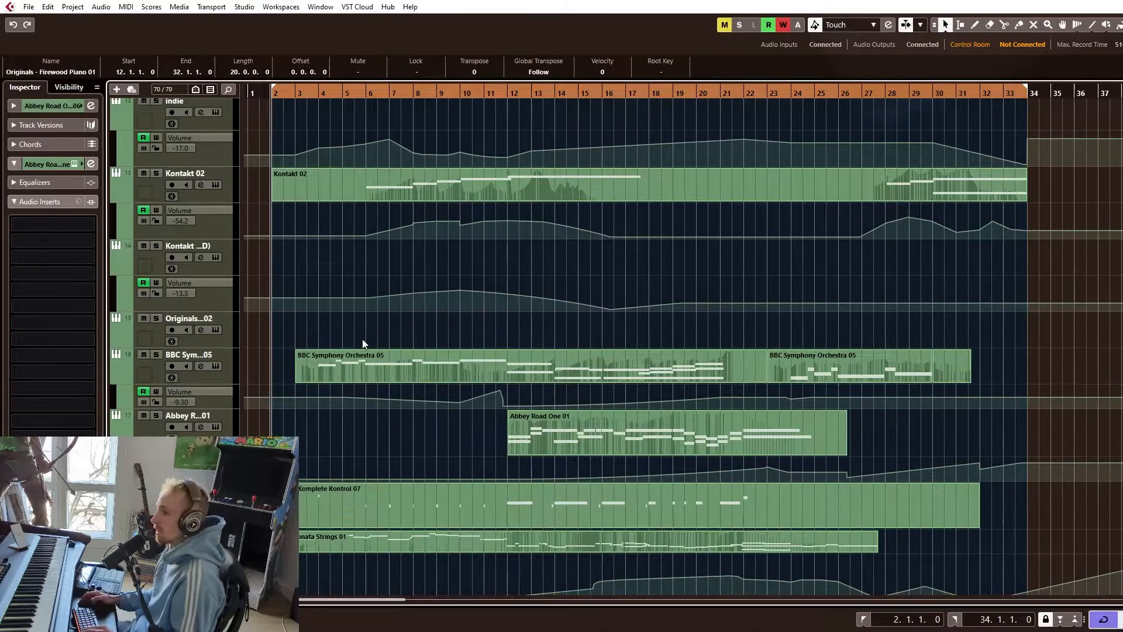
{"action": "scroll", "coordinate": [362, 342], "scroll_direction": "up", "scroll_amount": 8}
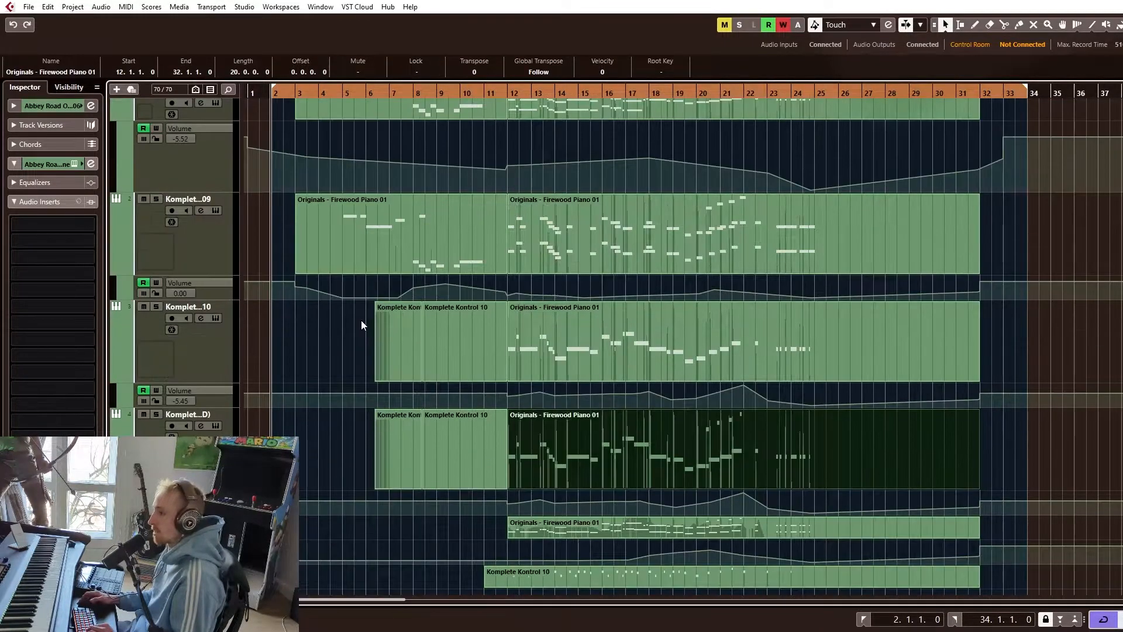
{"action": "scroll", "coordinate": [328, 246], "scroll_direction": "up", "scroll_amount": 2}
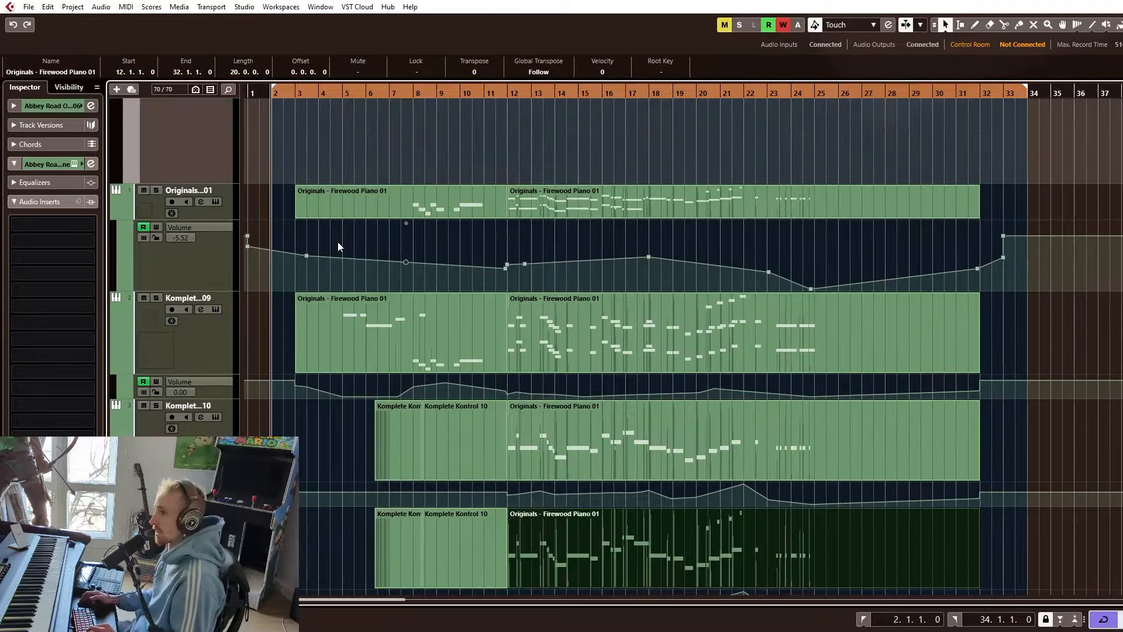
Solo the first two tracks, Originals 01 and Komplete 09, together
{"action": "left_click", "coordinate": [210, 217]}
{"action": "left_click", "coordinate": [216, 329], "text": "shift"}
{"action": "left_click", "coordinate": [156, 297]}
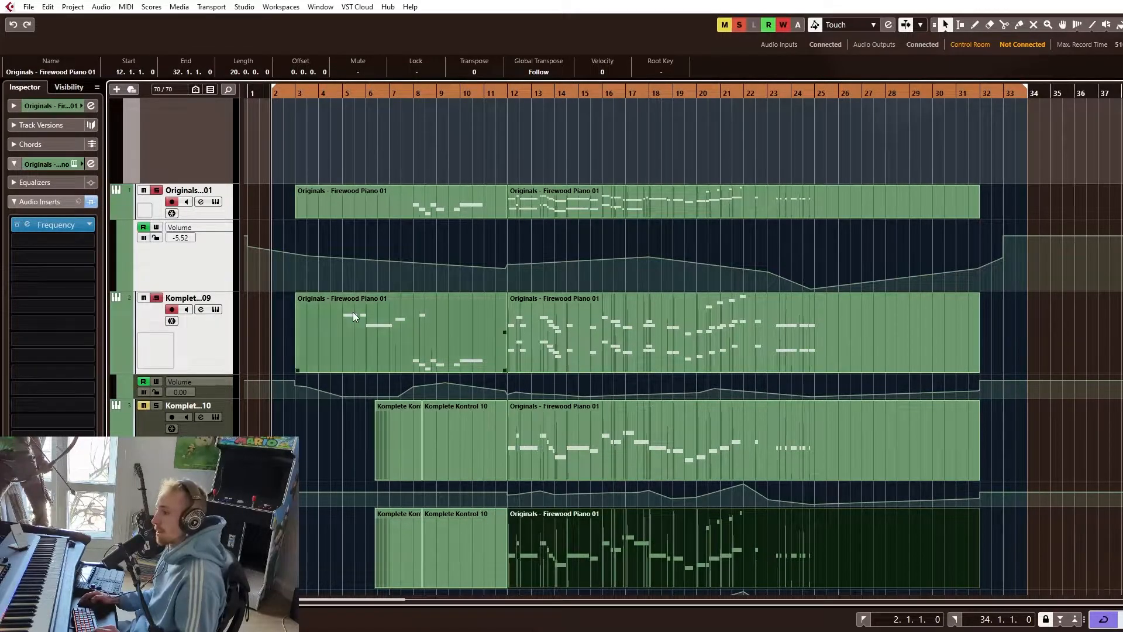
Play the BBC Symphony Orchestra 02 part on the seventh track from its start at bar 4, and stop playback
{"action": "scroll", "coordinate": [354, 316], "scroll_direction": "down", "scroll_amount": 8}
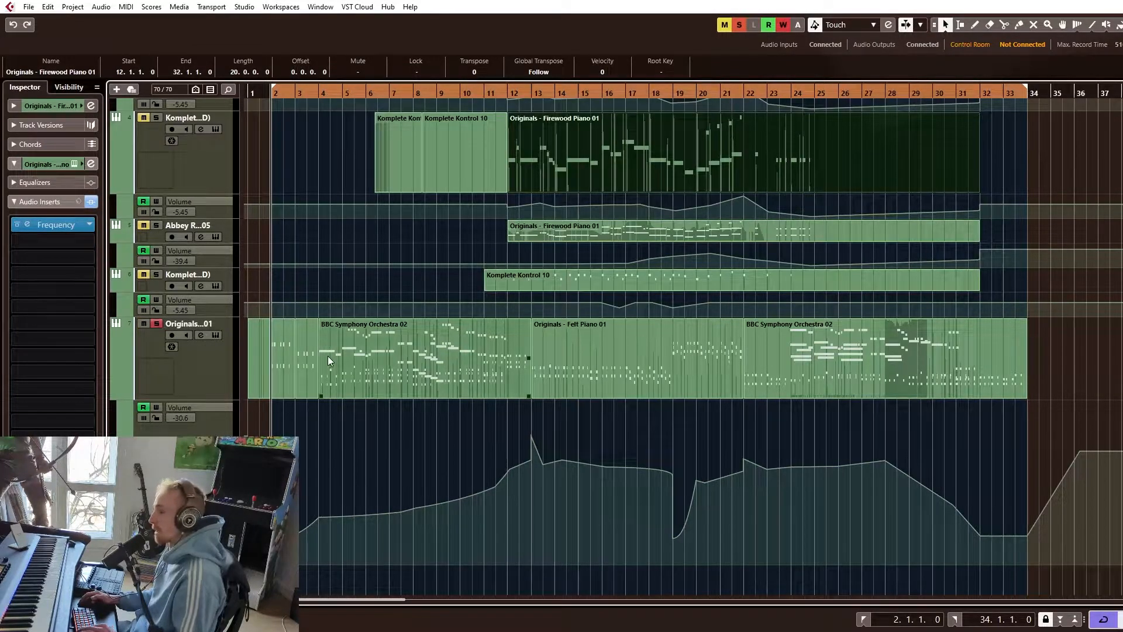
{"action": "key", "text": "h"}
{"action": "left_click", "coordinate": [410, 359]}
{"action": "key", "text": "l"}
{"action": "key", "text": "space"}
{"action": "scroll", "coordinate": [404, 379], "scroll_direction": "up", "scroll_amount": 2}
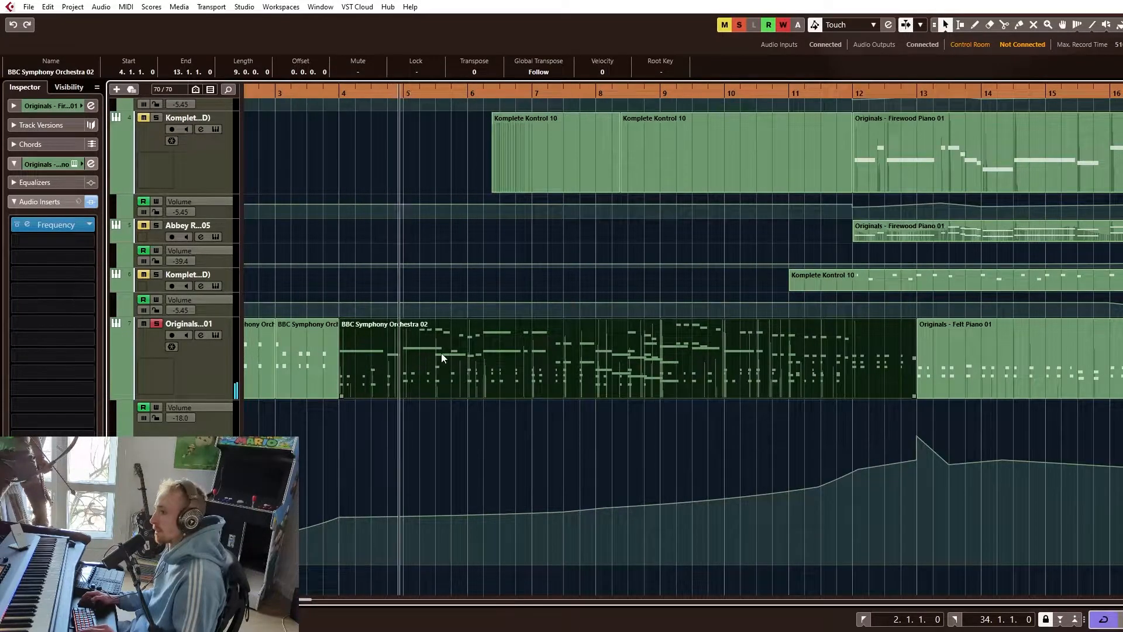
{"action": "scroll", "coordinate": [446, 363], "scroll_direction": "up", "scroll_amount": 1}
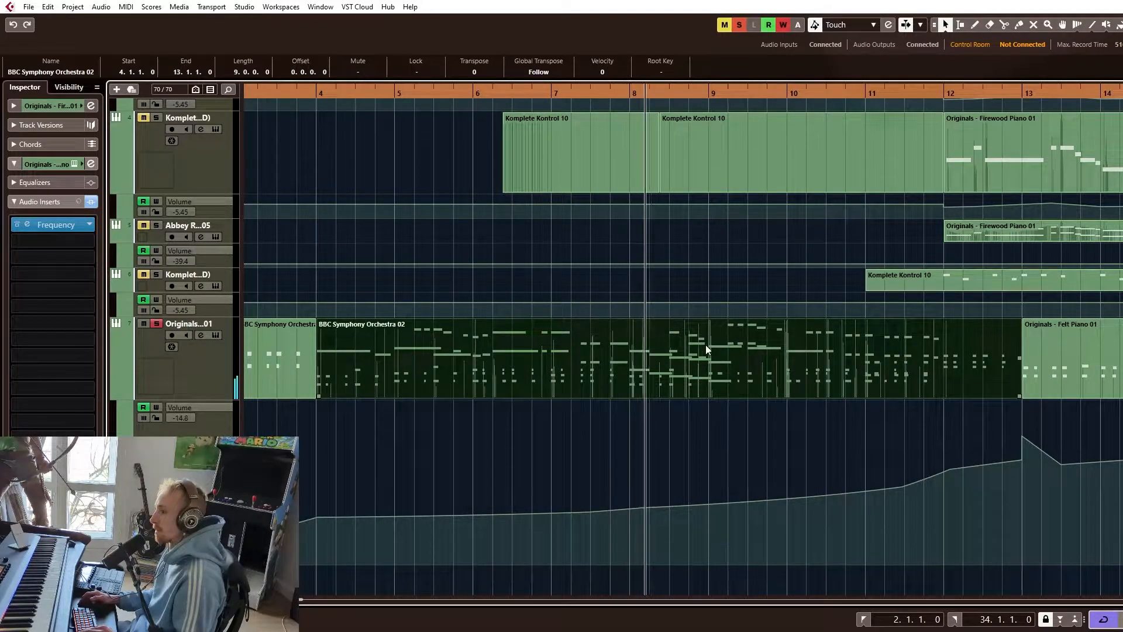
{"action": "key", "text": "space"}
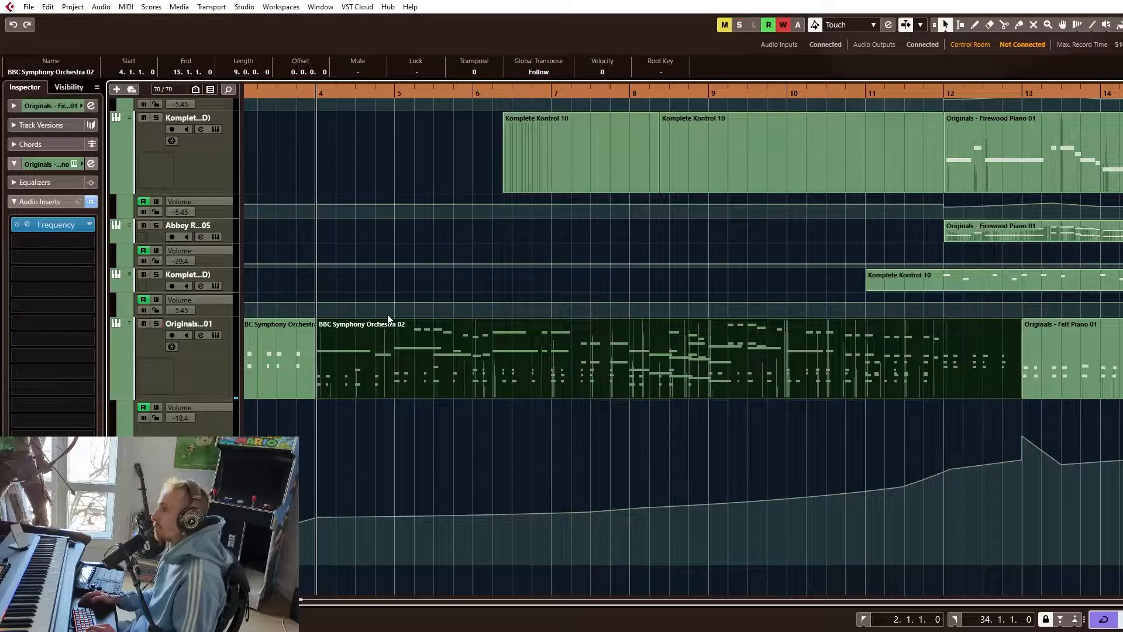
Solo the seventh track, Originals - Felt Piano 01
{"action": "left_click", "coordinate": [199, 366]}
{"action": "key", "text": "s"}
{"action": "scroll", "coordinate": [459, 362], "scroll_direction": "down", "scroll_amount": 6}
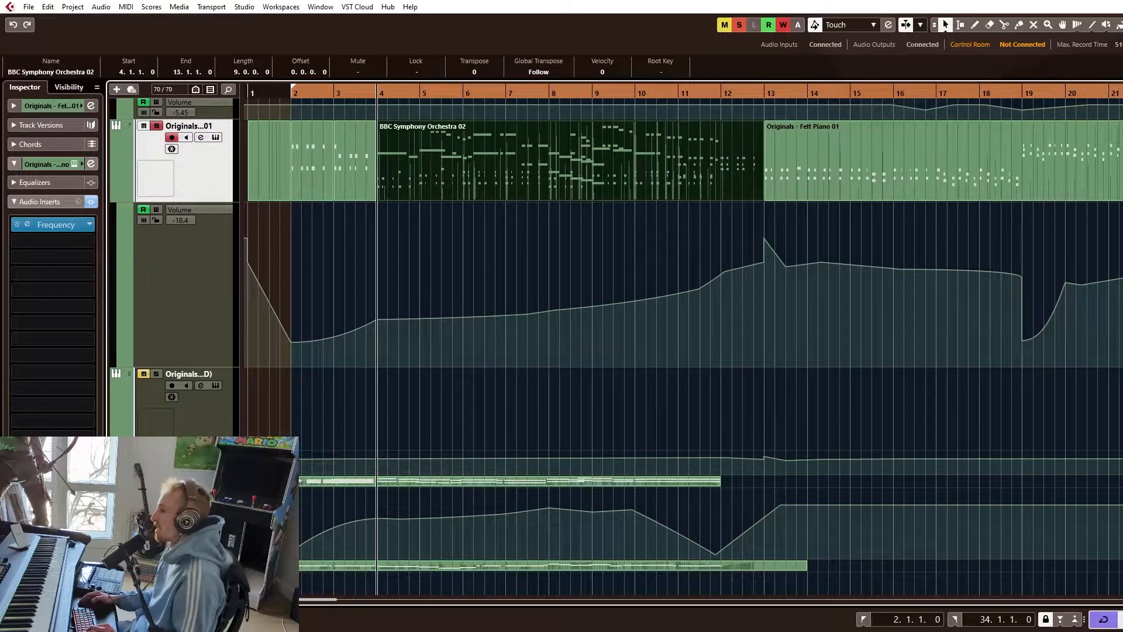
Audition the BBC Symphony Orchestra 03 track in solo from bar 4, removing its solo when done
{"action": "left_click", "coordinate": [310, 470]}
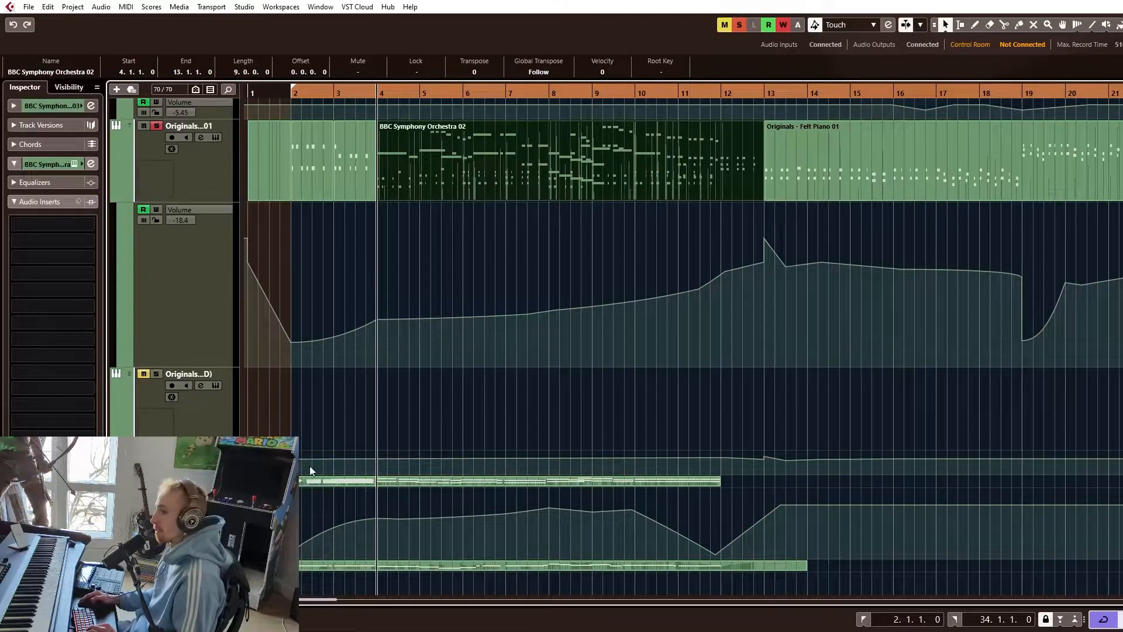
{"action": "scroll", "coordinate": [397, 458], "scroll_direction": "down", "scroll_amount": 3}
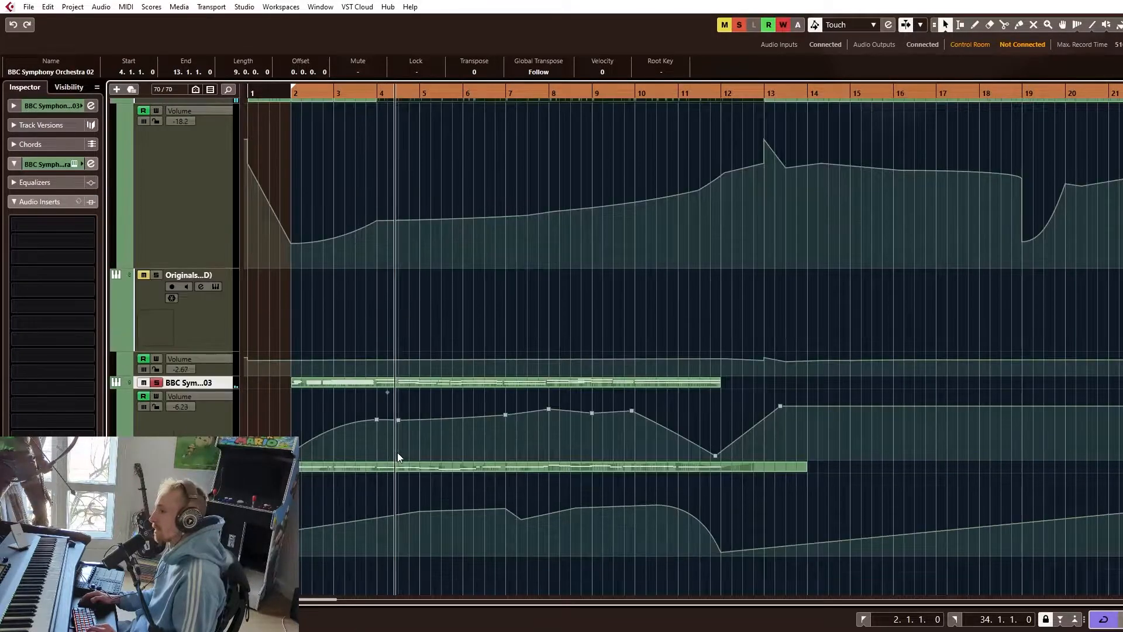
{"action": "scroll", "coordinate": [412, 451], "scroll_direction": "up", "scroll_amount": 2}
{"action": "left_click", "coordinate": [157, 383]}
{"action": "key", "text": "space"}
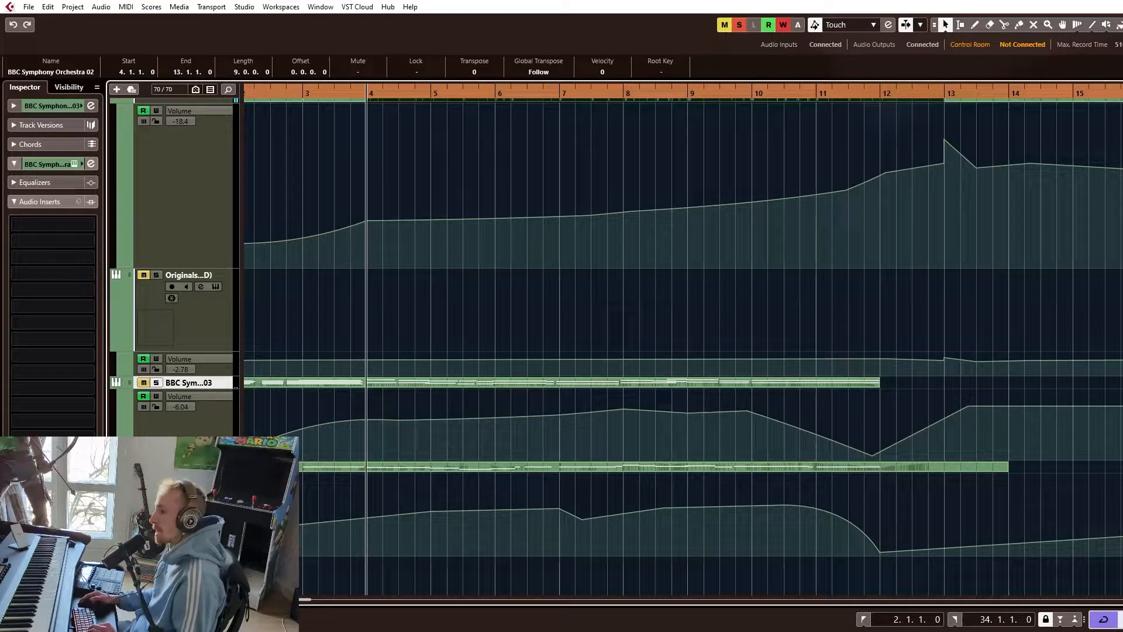
Audition the BBC Symphony Orchestra 04 track in solo from bar 4, removing its solo when done
{"action": "left_click", "coordinate": [370, 466]}
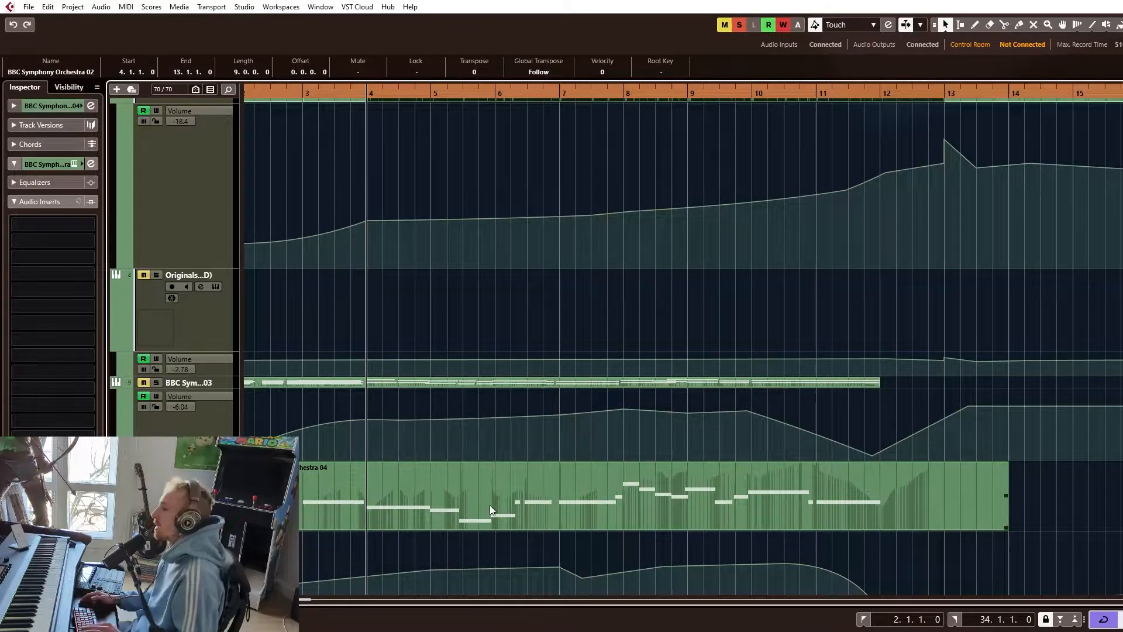
{"action": "key", "text": "space"}
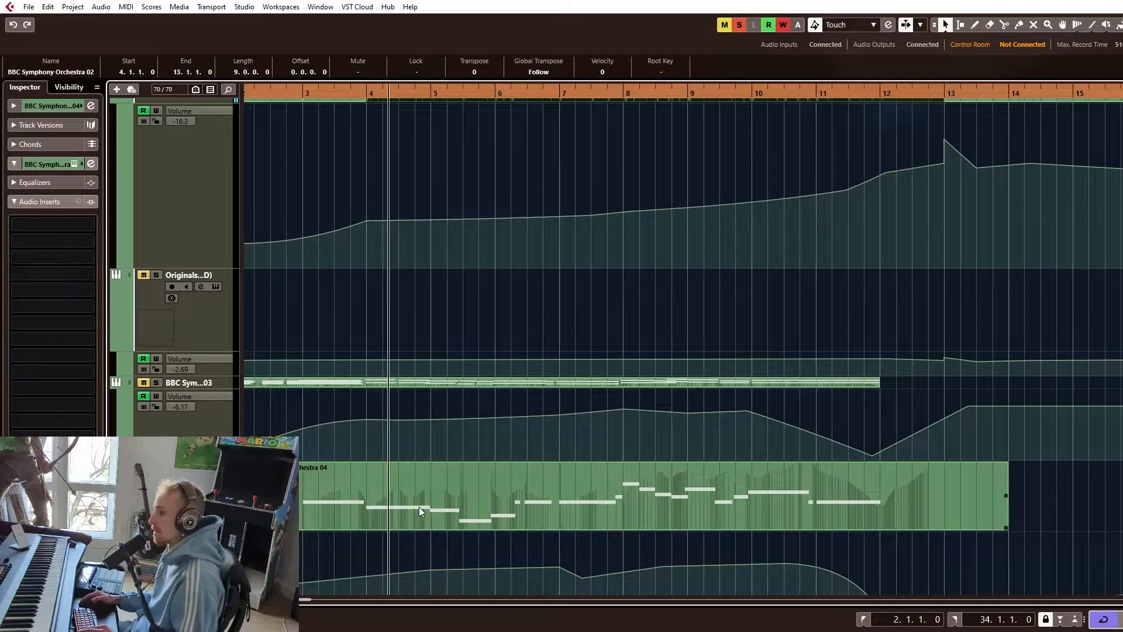
{"action": "scroll", "coordinate": [468, 503], "scroll_direction": "down", "scroll_amount": 2}
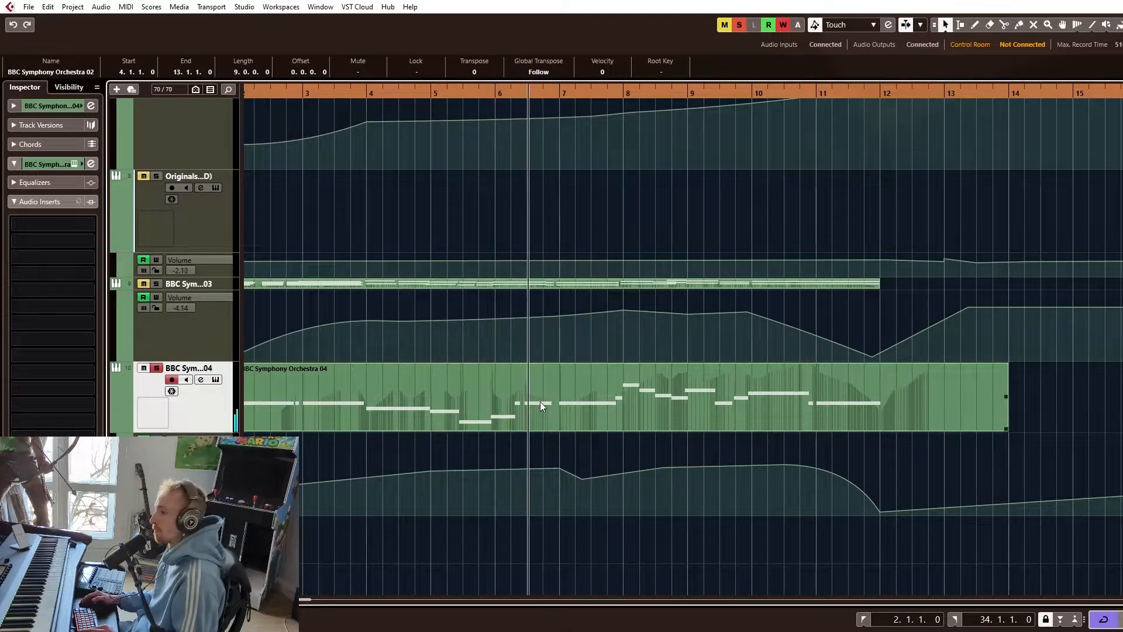
{"action": "key", "text": "space"}
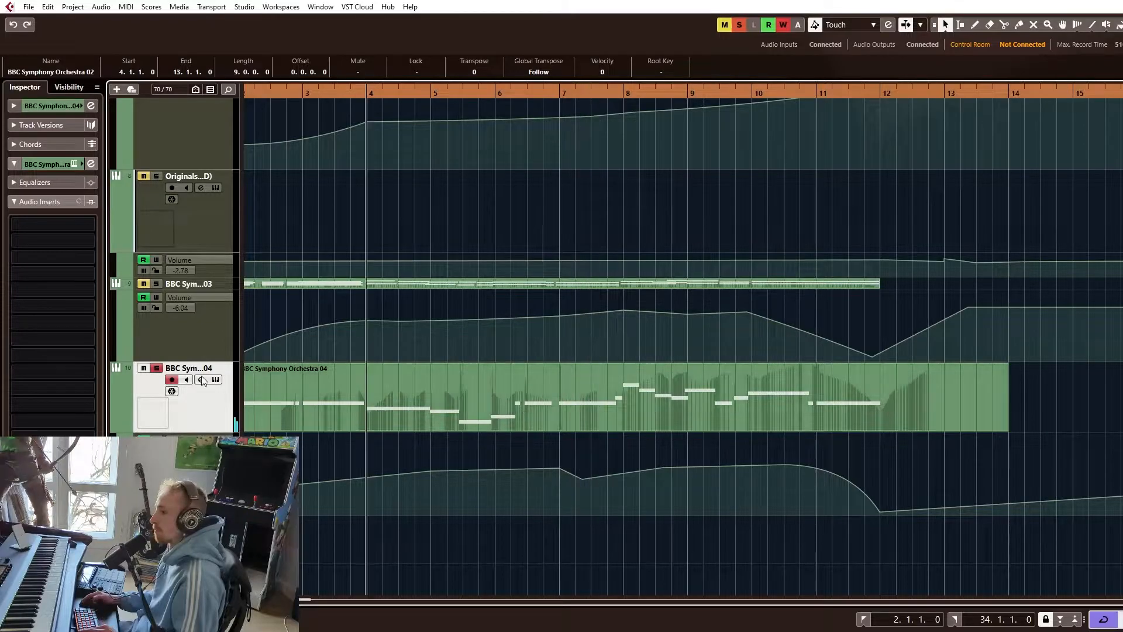
{"action": "left_click", "coordinate": [156, 368]}
Solo the Kontakt 02 track and play it from bar 6
{"action": "scroll", "coordinate": [373, 392], "scroll_direction": "down", "scroll_amount": 9}
{"action": "scroll", "coordinate": [374, 389], "scroll_direction": "down", "scroll_amount": 1}
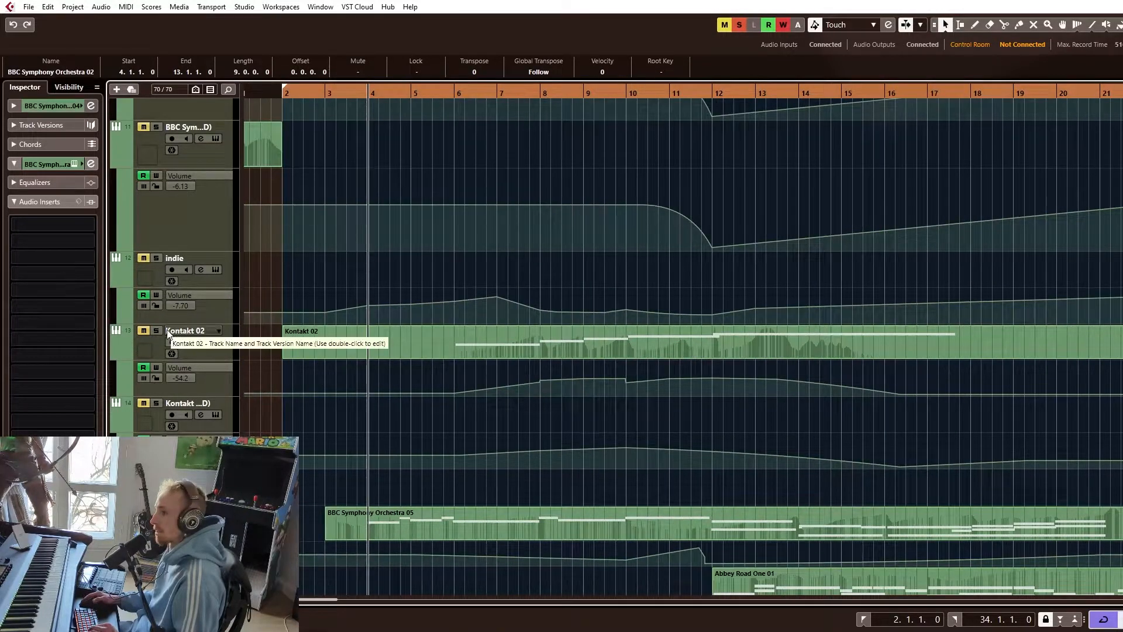
{"action": "left_click", "coordinate": [156, 330]}
{"action": "left_click", "coordinate": [455, 91]}
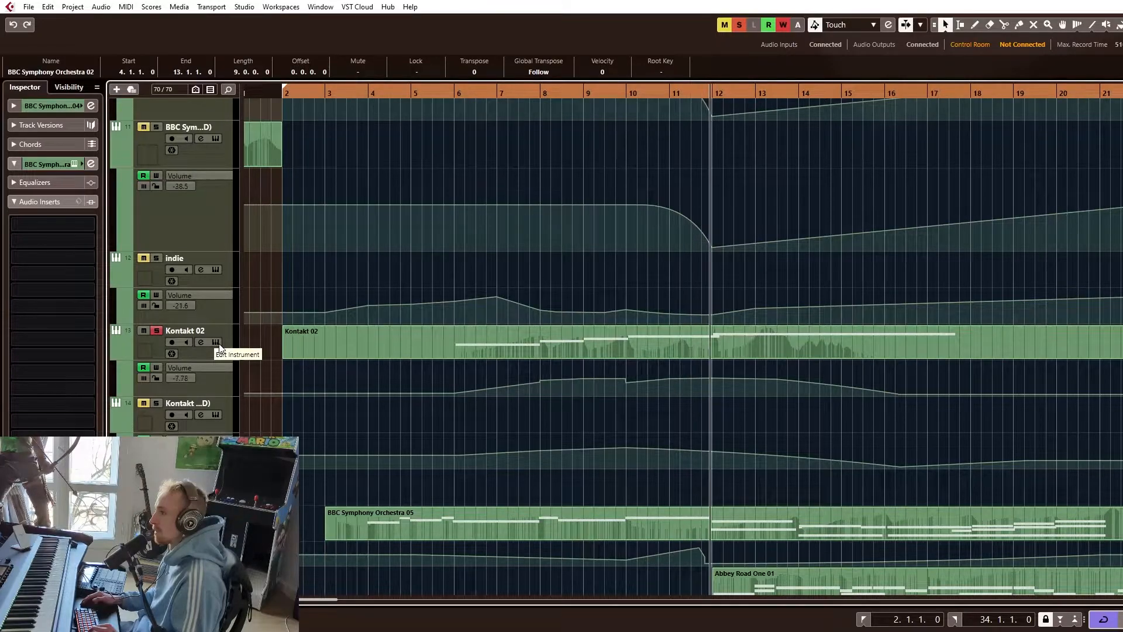
Open the Kontakt 02 track's instrument to view its loaded patch, stop playback and move the plug-in window aside
{"action": "left_click", "coordinate": [217, 342]}
{"action": "key", "text": "space"}
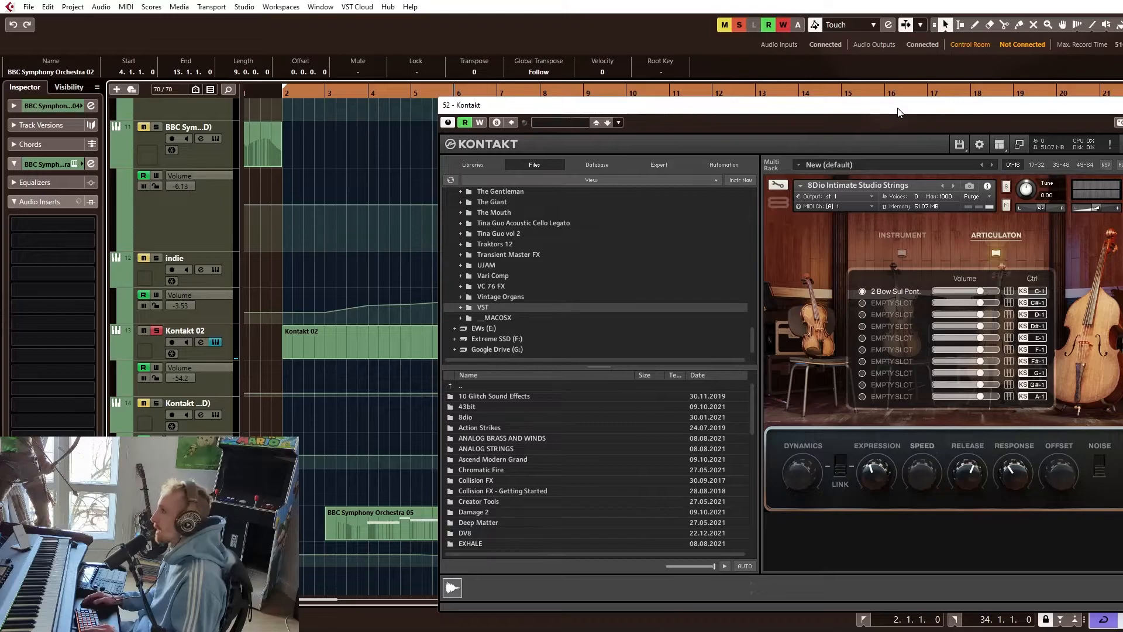
{"action": "left_click_drag", "start_coordinate": [898, 113], "coordinate": [1122, 110]}
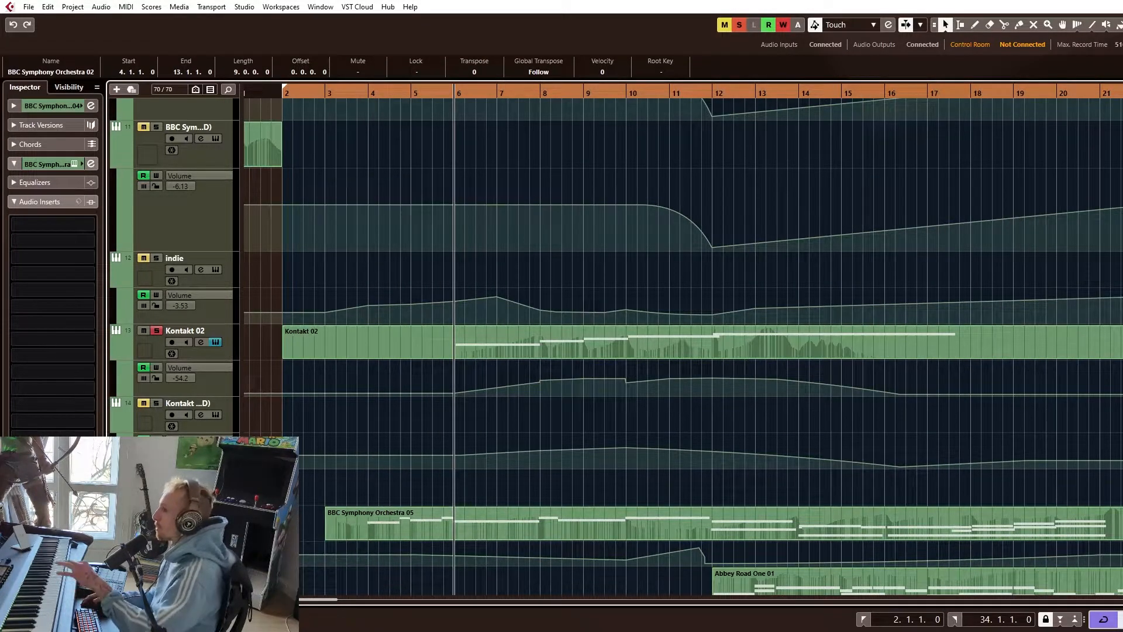
Solo the BBC Symphony Orchestra 05 track alongside Kontakt 02 and play both from bar 4
{"action": "scroll", "coordinate": [490, 471], "scroll_direction": "down", "scroll_amount": 2}
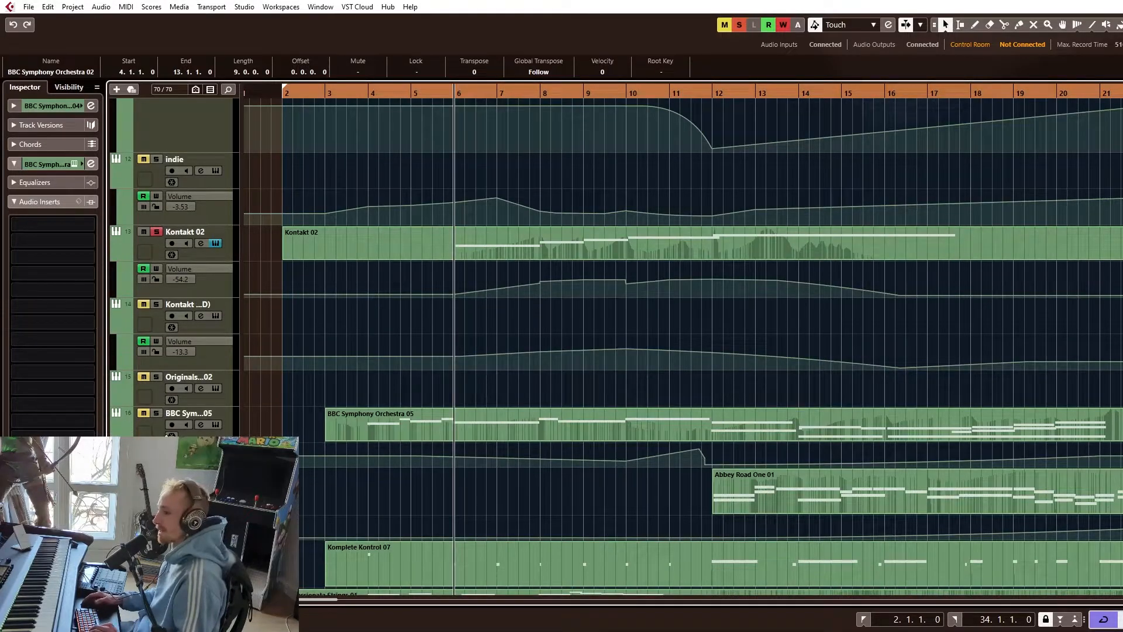
{"action": "left_click", "coordinate": [214, 434]}
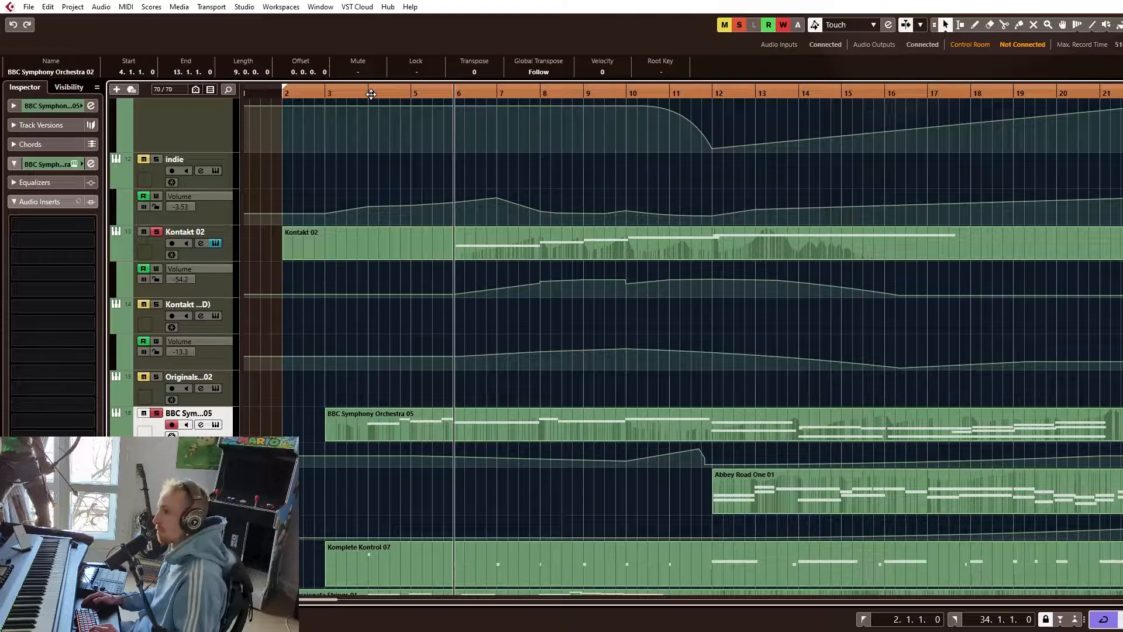
{"action": "left_click", "coordinate": [371, 94]}
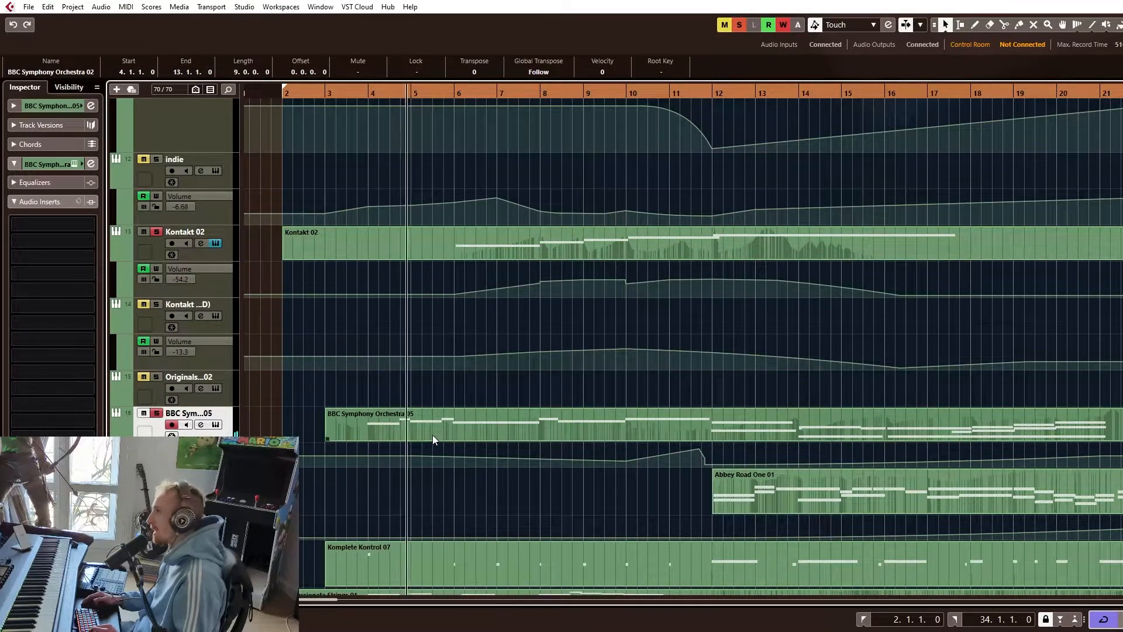
{"action": "key", "text": "g"}
{"action": "key", "text": "g"}
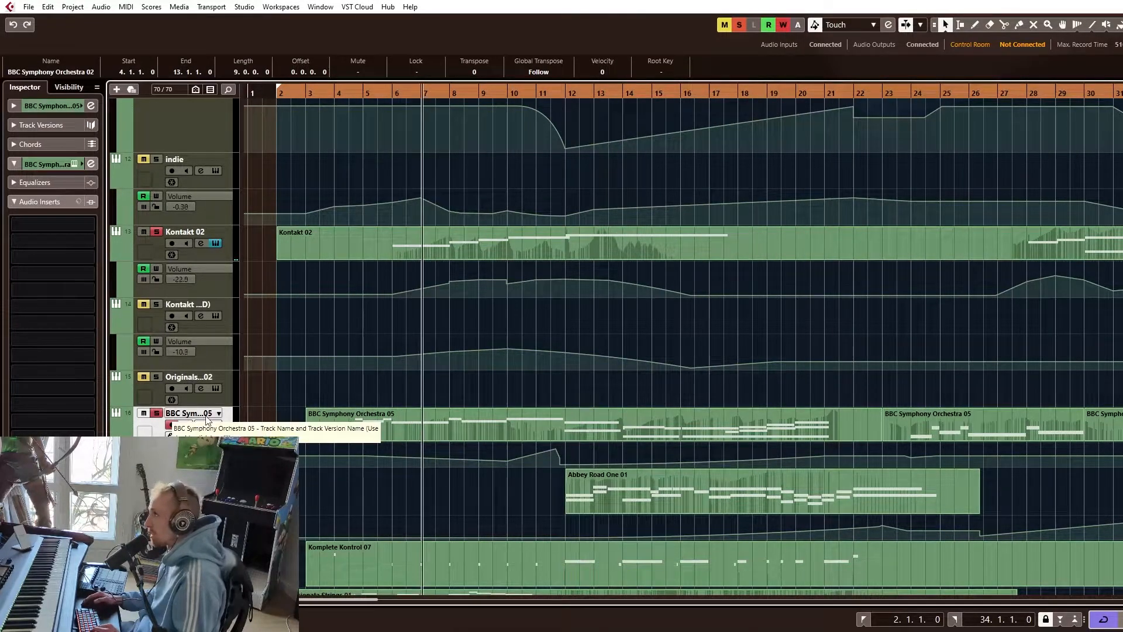
{"action": "key", "text": "g"}
{"action": "key", "text": "g"}
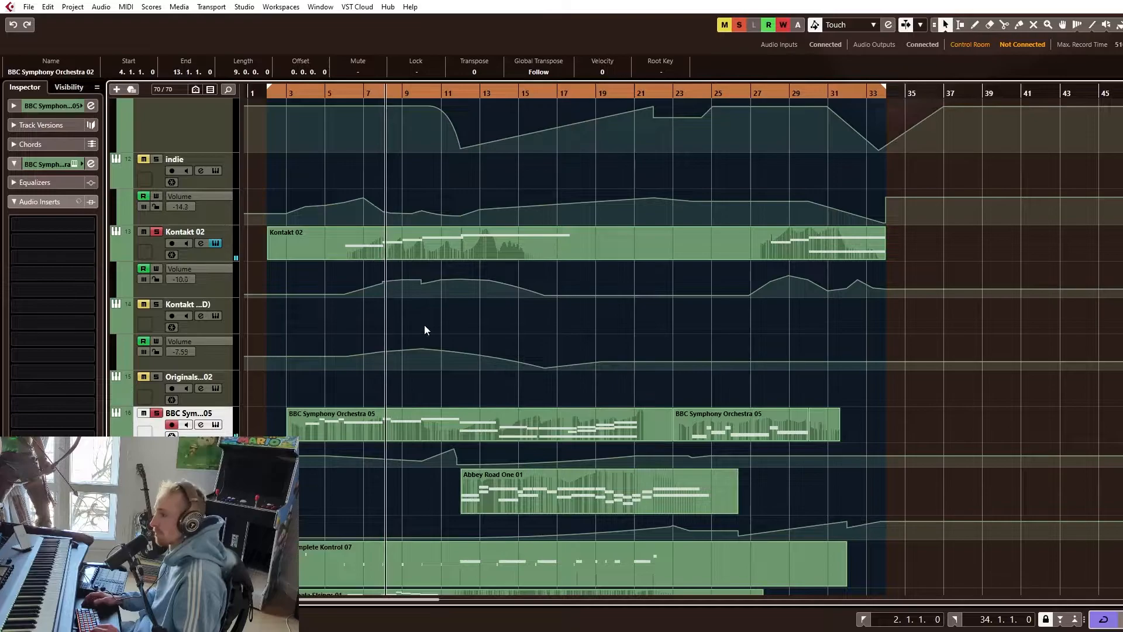
{"action": "key", "text": "h"}
{"action": "key", "text": "h"}
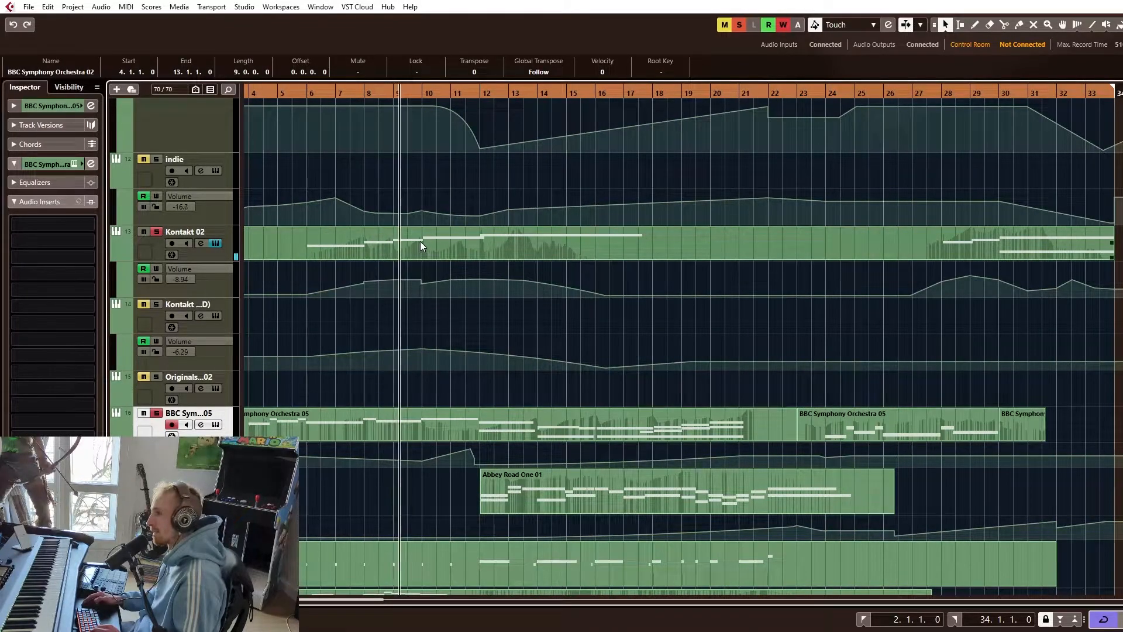
Stop playback and open the Kontakt 02 and BBC Symphony Orchestra 05 parts together in the Key Editor
{"action": "scroll", "coordinate": [396, 252], "scroll_direction": "up", "scroll_amount": 2}
{"action": "scroll", "coordinate": [398, 252], "scroll_direction": "left", "scroll_amount": 4}
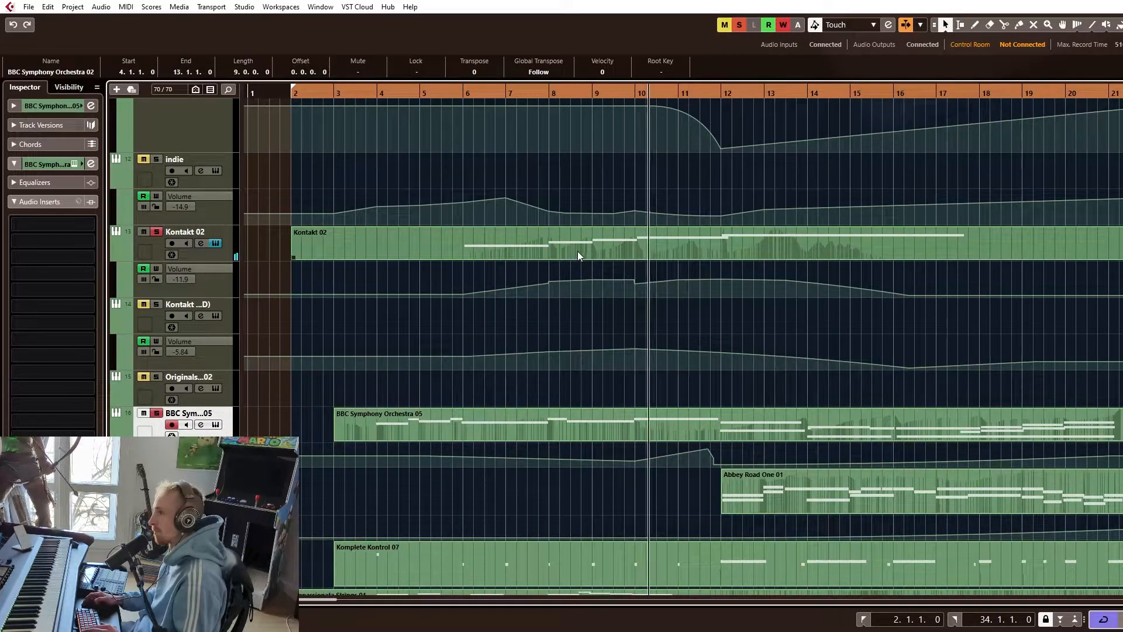
{"action": "key", "text": "space"}
{"action": "left_click", "coordinate": [688, 426], "text": "shift"}
{"action": "left_click", "coordinate": [686, 249], "text": "shift"}
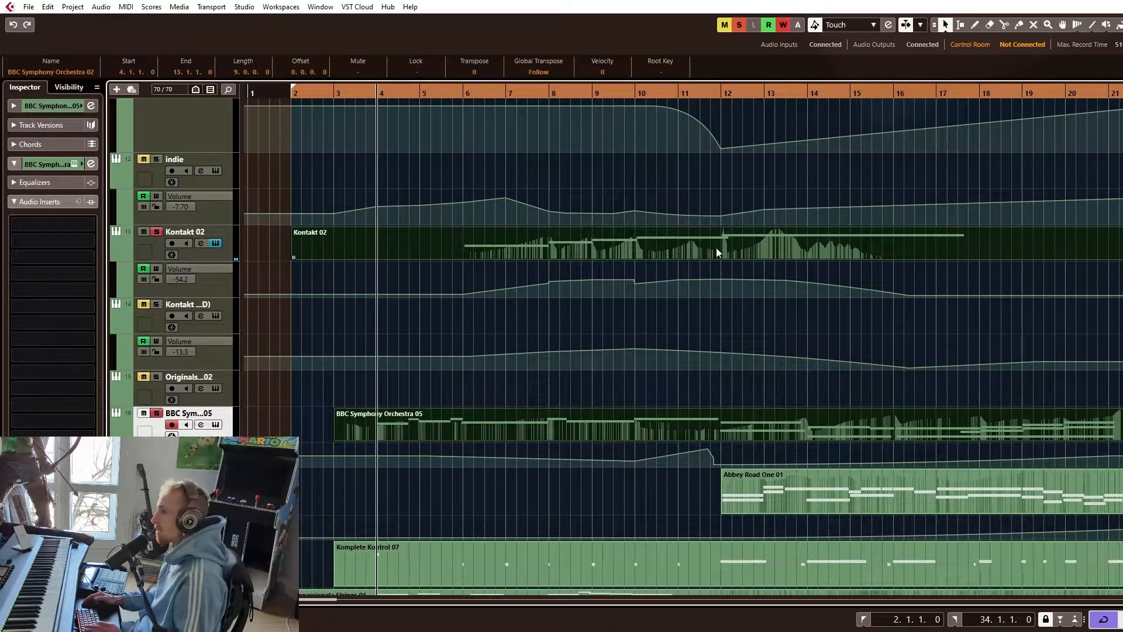
{"action": "double_click", "coordinate": [716, 248]}
{"action": "scroll", "coordinate": [538, 395], "scroll_direction": "down", "scroll_amount": 2, "text": "ctrl"}
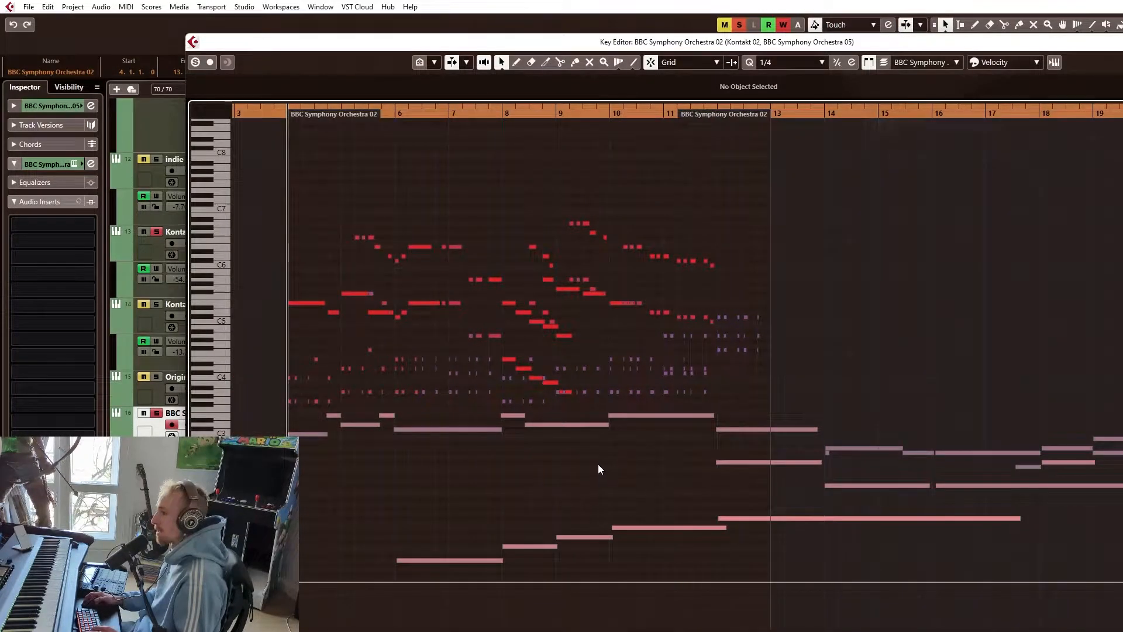
Compare the two tracks' overlapping notes by selecting them at bar 10 and from bar 8 to 9, and close the Key Editor
{"action": "left_click", "coordinate": [651, 414]}
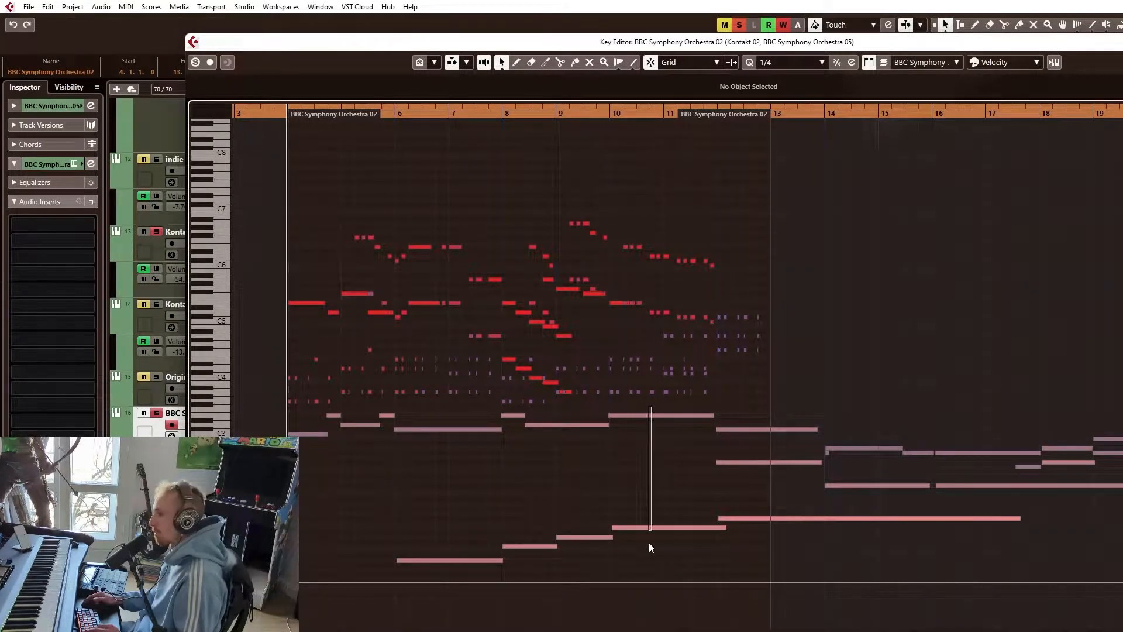
{"action": "left_click", "coordinate": [645, 528], "text": "shift"}
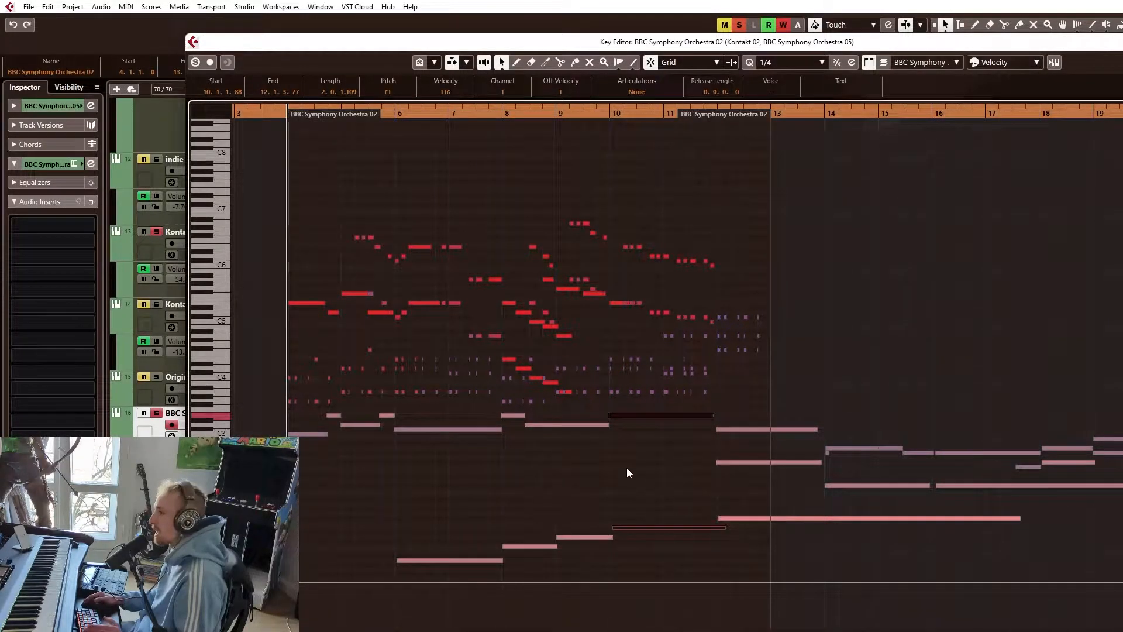
{"action": "scroll", "coordinate": [616, 469], "scroll_direction": "up", "scroll_amount": 2, "text": "ctrl"}
{"action": "left_click_drag", "start_coordinate": [570, 411], "coordinate": [467, 554]}
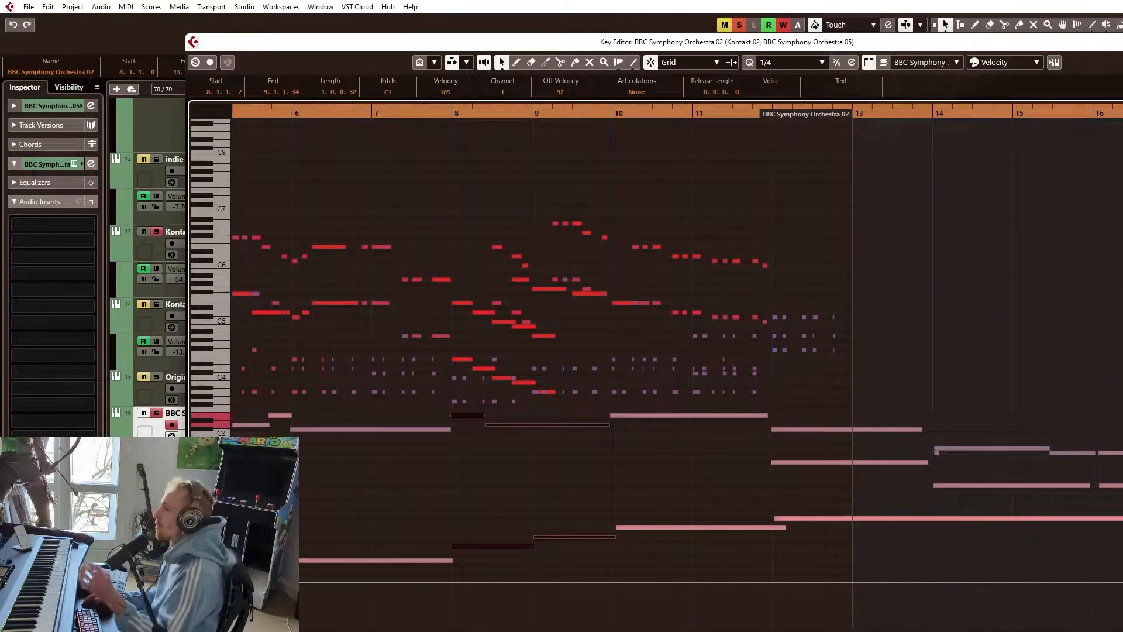
{"action": "key", "text": "Return"}
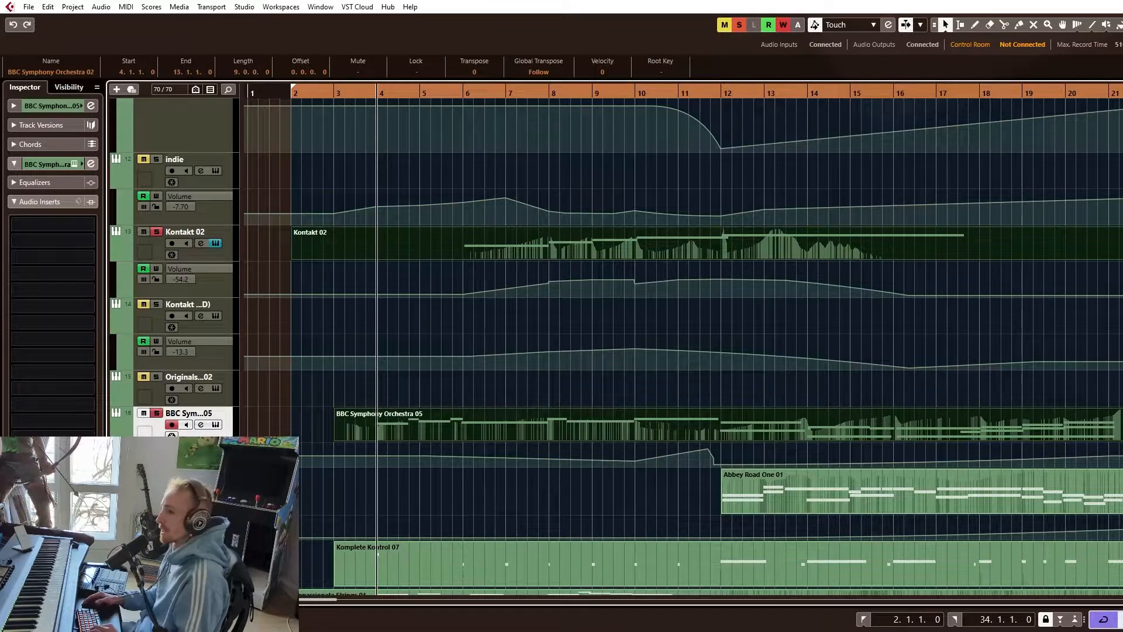
Solo the Abbey Road One 01 track and play it with the other soloed tracks from bar 10
{"action": "left_click", "coordinate": [189, 475]}
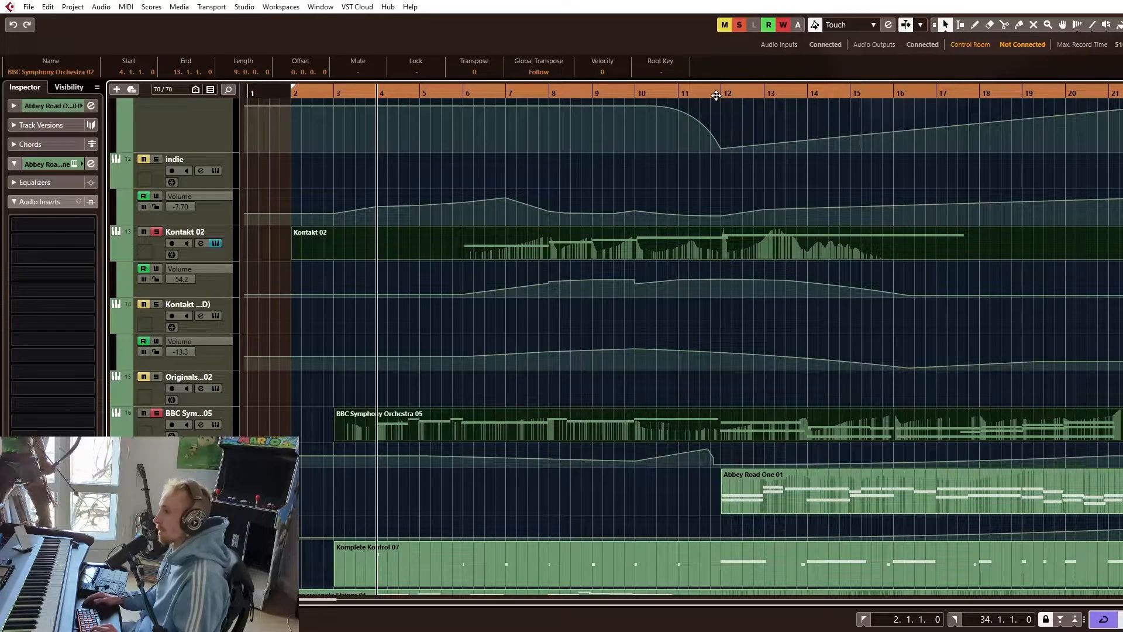
{"action": "left_click", "coordinate": [635, 92]}
{"action": "key", "text": "space"}
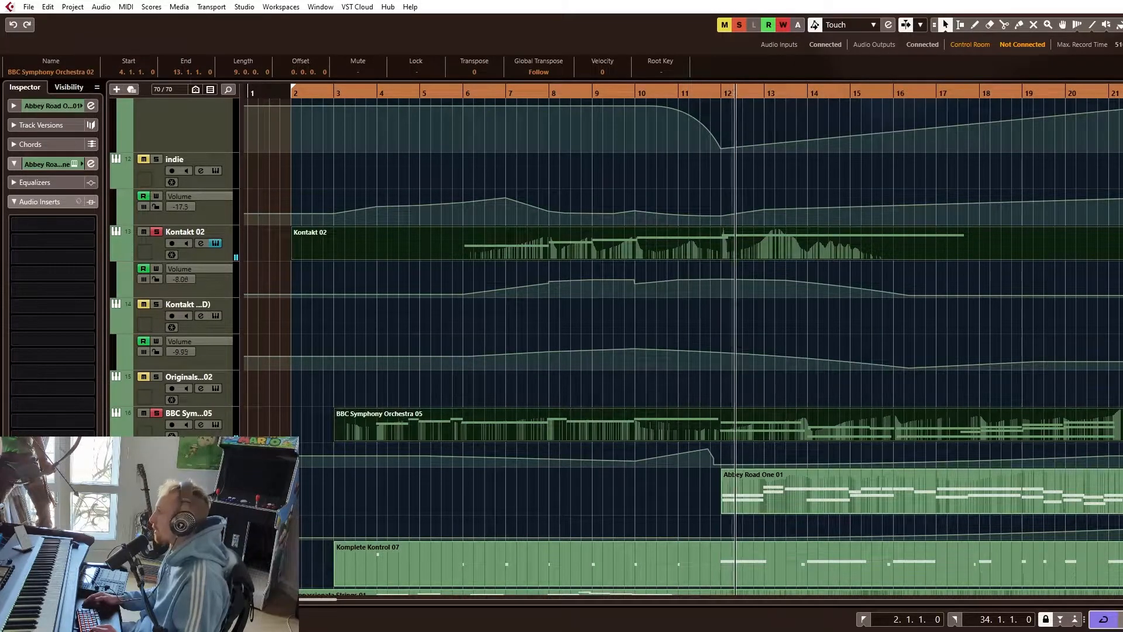
{"action": "key", "text": "space"}
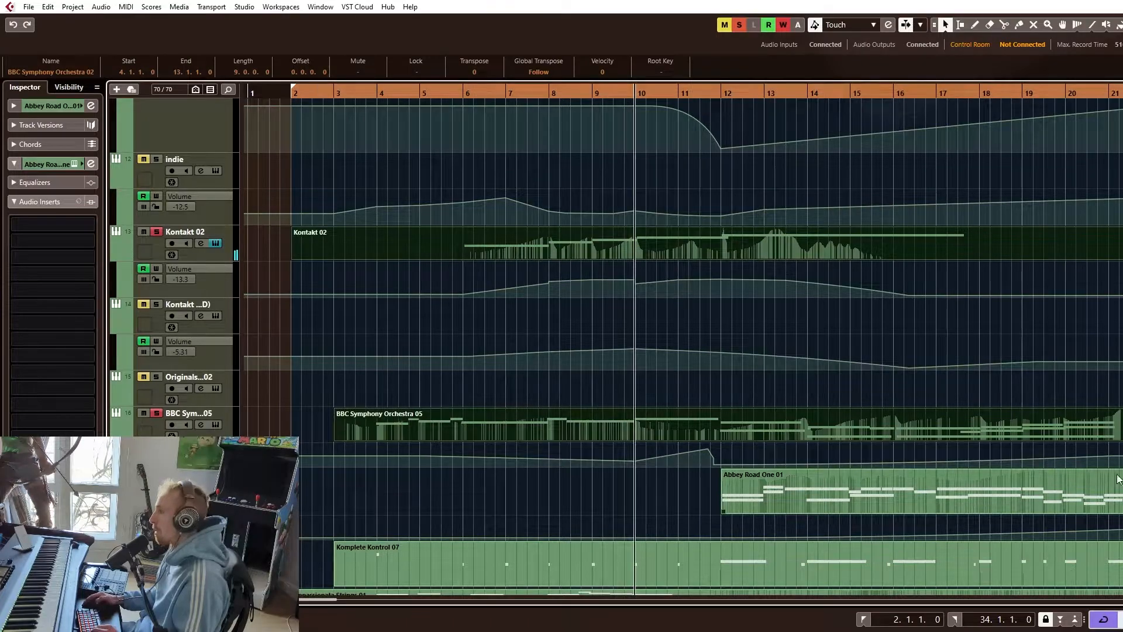
Make the Abbey Road One 01 volume automation lane slightly taller and play the soloed tracks from bar 19
{"action": "scroll", "coordinate": [984, 507], "scroll_direction": "down", "scroll_amount": 1}
{"action": "scroll", "coordinate": [704, 504], "scroll_direction": "up", "scroll_amount": 2}
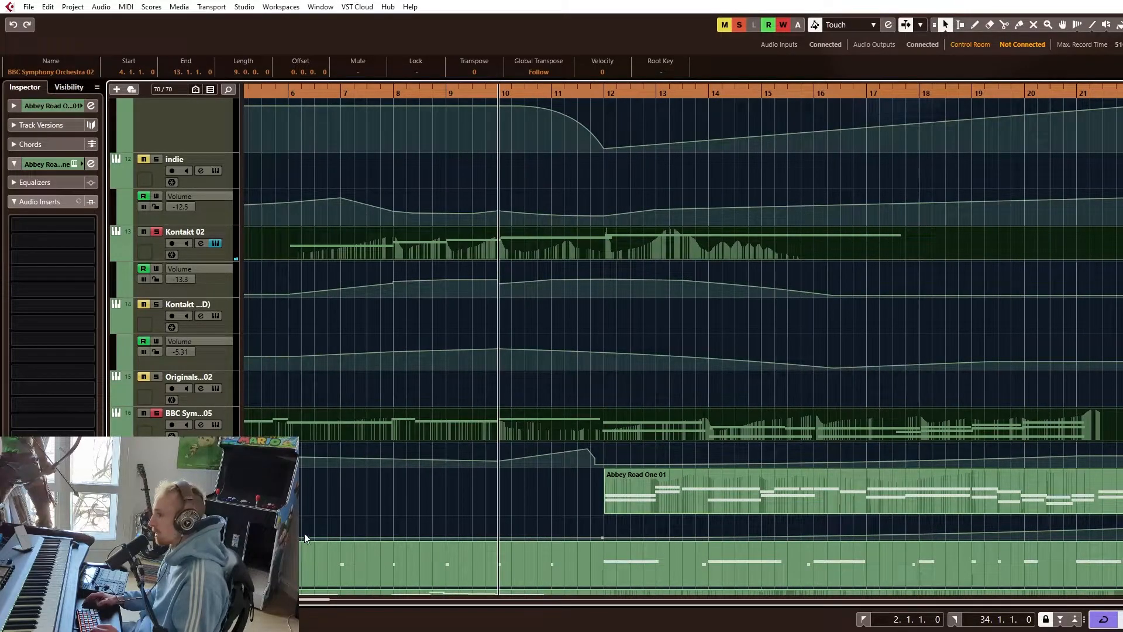
{"action": "left_click_drag", "start_coordinate": [187, 540], "coordinate": [187, 552]}
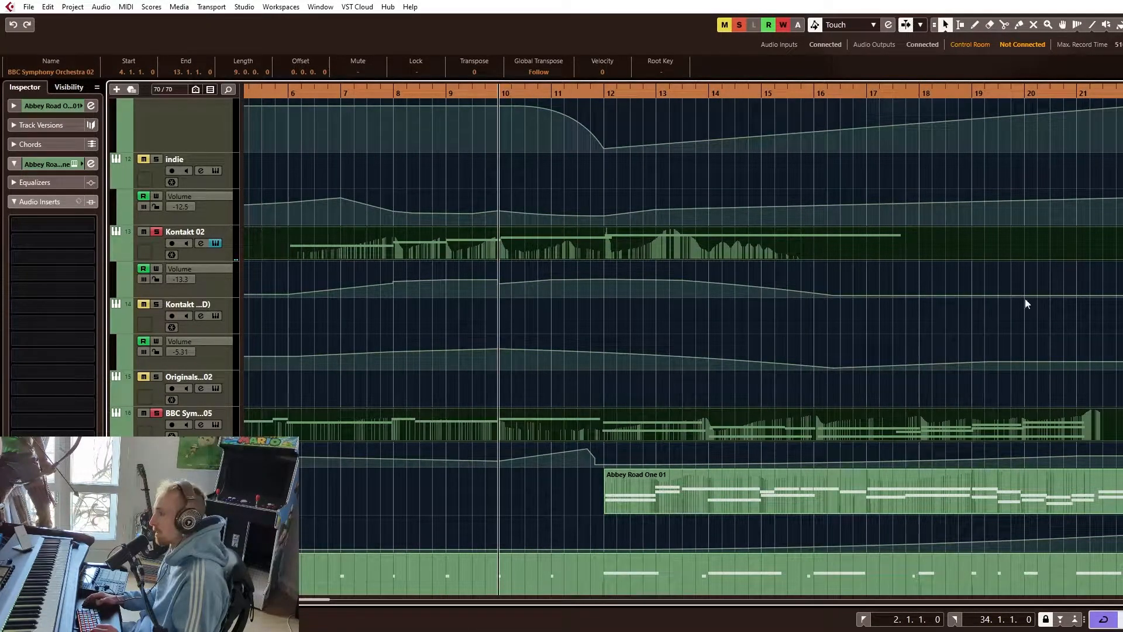
{"action": "left_click", "coordinate": [974, 94]}
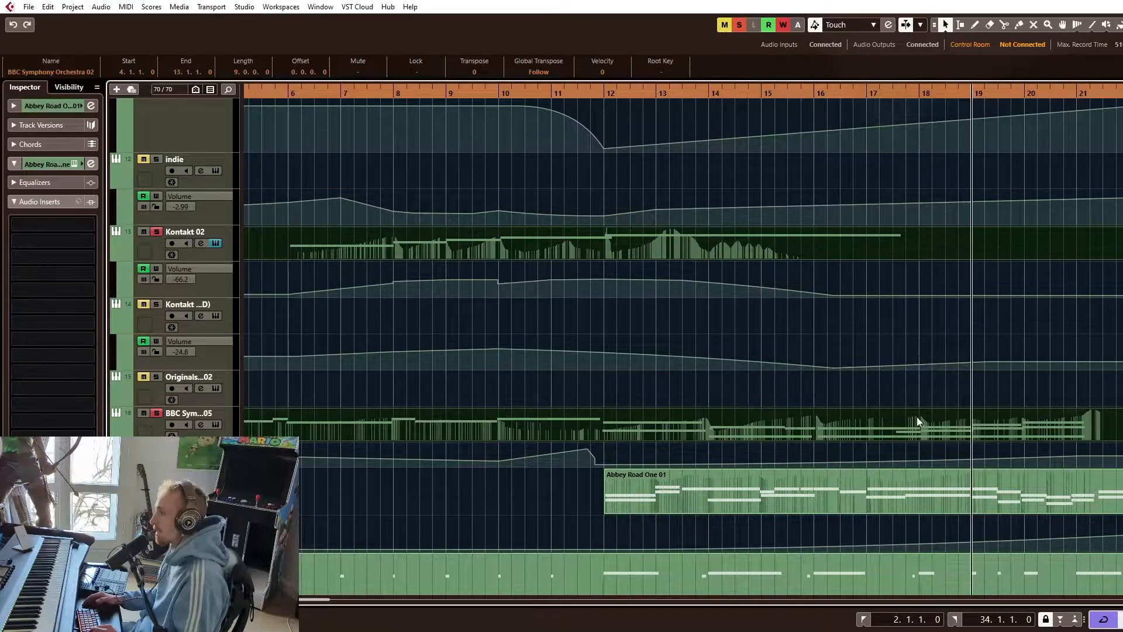
{"action": "scroll", "coordinate": [1006, 493], "scroll_direction": "down", "scroll_amount": 2}
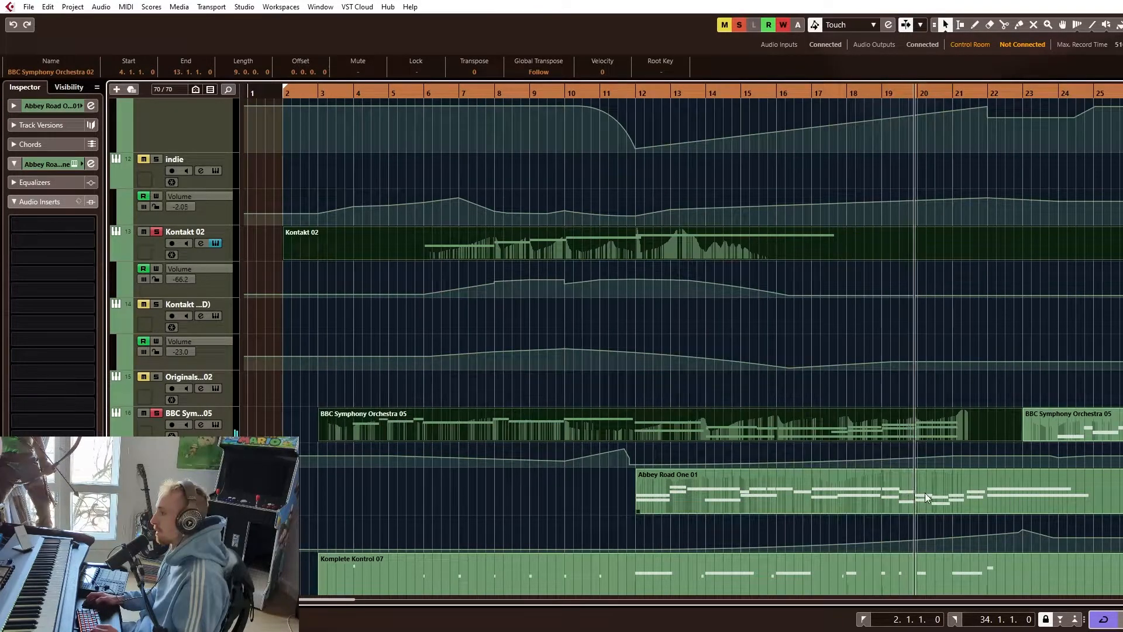
{"action": "scroll", "coordinate": [927, 498], "scroll_direction": "up", "scroll_amount": 2}
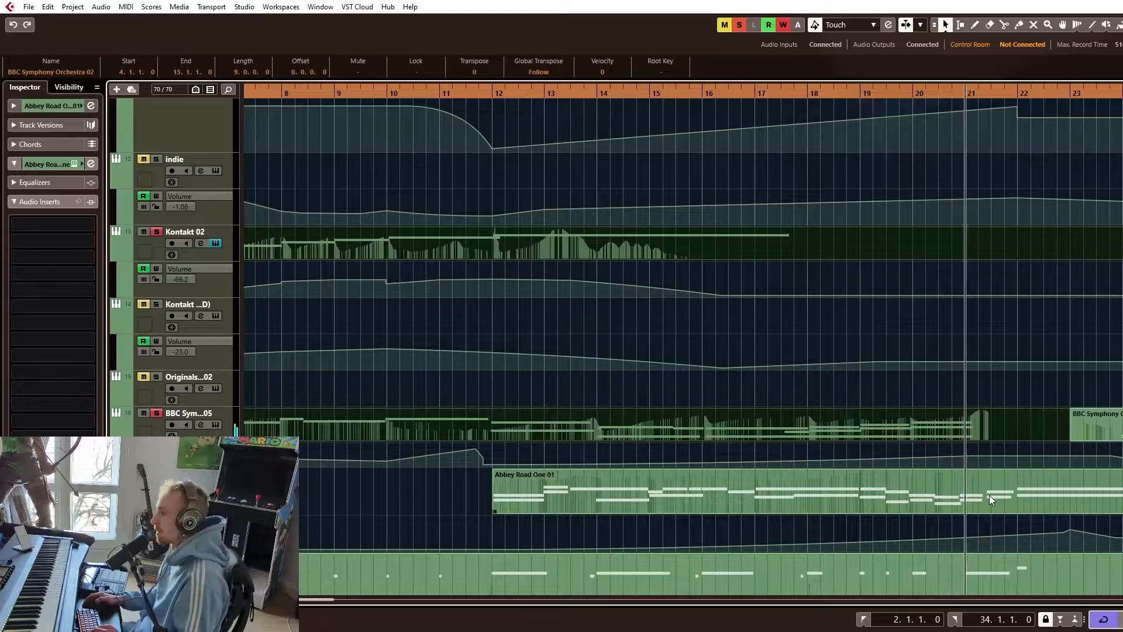
{"action": "scroll", "coordinate": [987, 495], "scroll_direction": "down", "scroll_amount": 2}
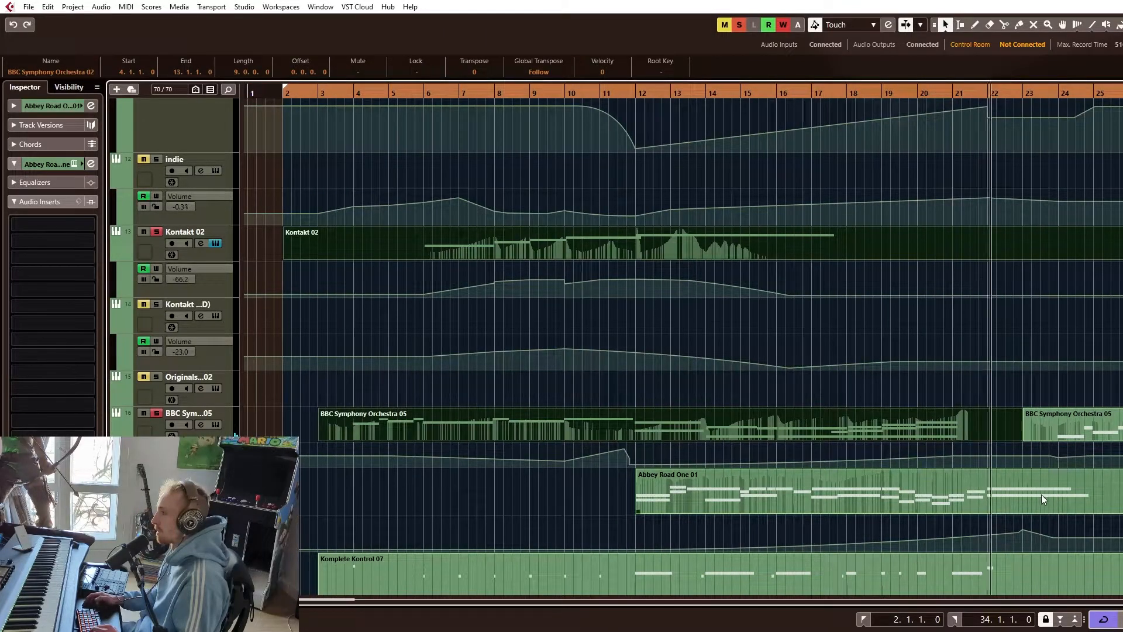
{"action": "scroll", "coordinate": [778, 463], "scroll_direction": "down", "scroll_amount": 2}
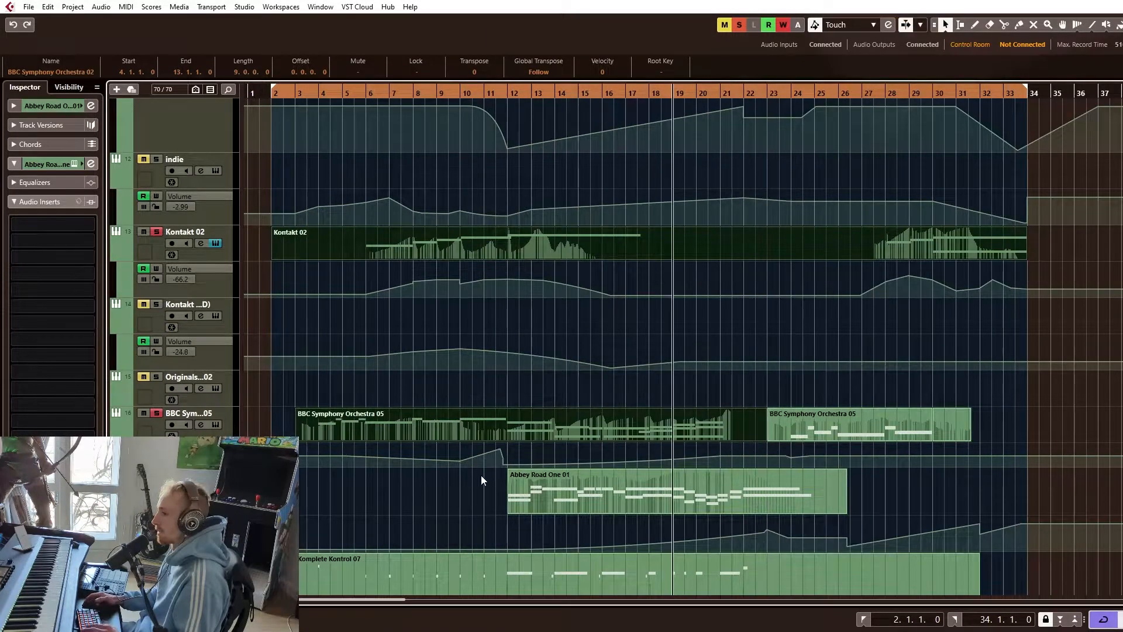
Solo the Komplete Kontrol 07 track and play it with the other soloed tracks from bar 3
{"action": "scroll", "coordinate": [481, 475], "scroll_direction": "down", "scroll_amount": 3}
{"action": "left_click", "coordinate": [196, 383]}
{"action": "key", "text": "space"}
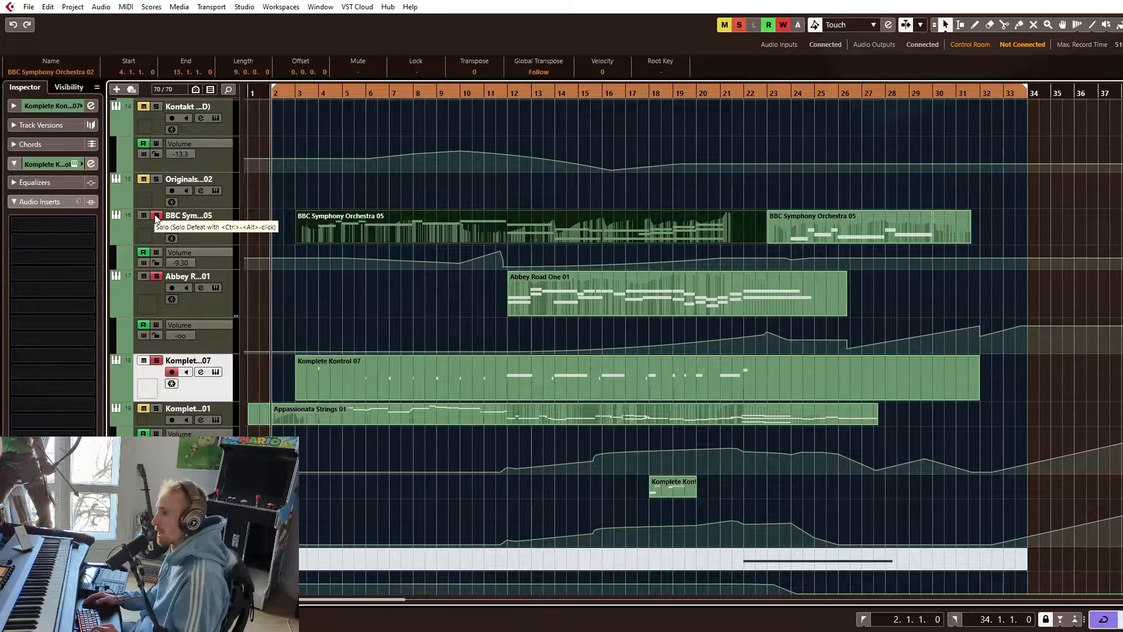
{"action": "left_click", "coordinate": [332, 378]}
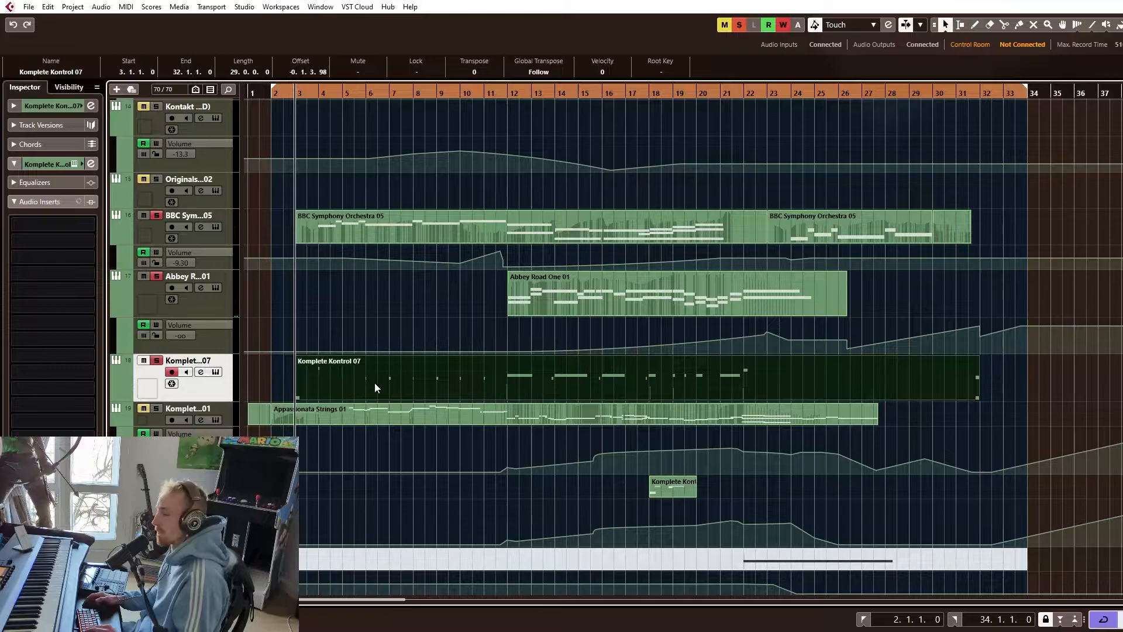
{"action": "scroll", "coordinate": [402, 378], "scroll_direction": "up", "scroll_amount": 2}
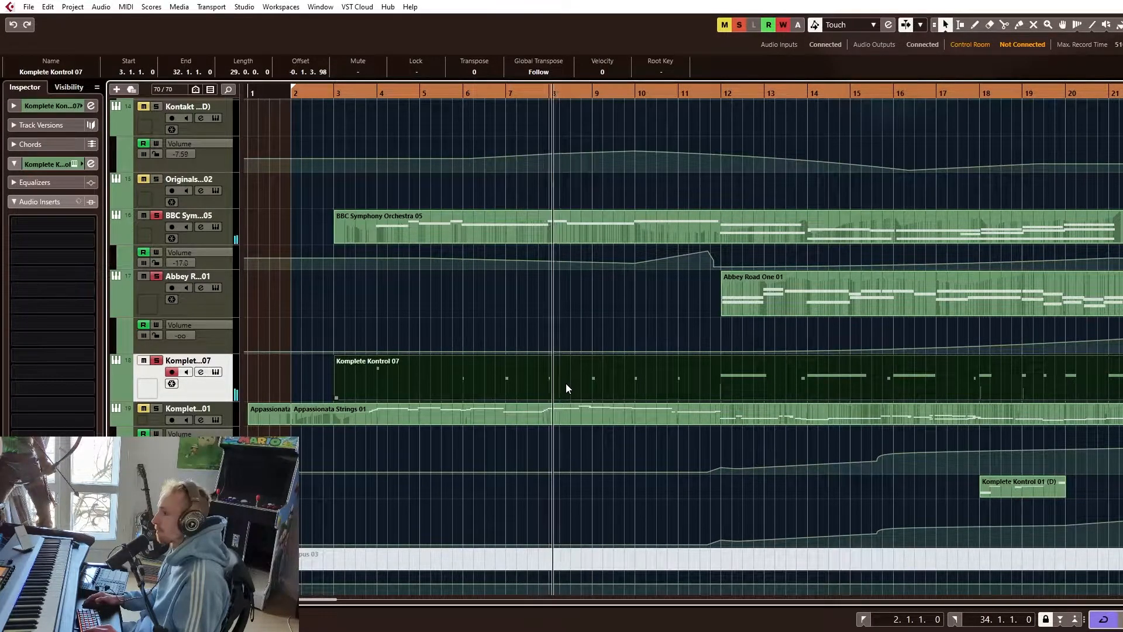
{"action": "key", "text": "space"}
Solo the Komplete Kontrol track containing the Appassionata Strings 01 part below Komplete Kontrol 07, and play from bar 12
{"action": "left_click", "coordinate": [223, 412]}
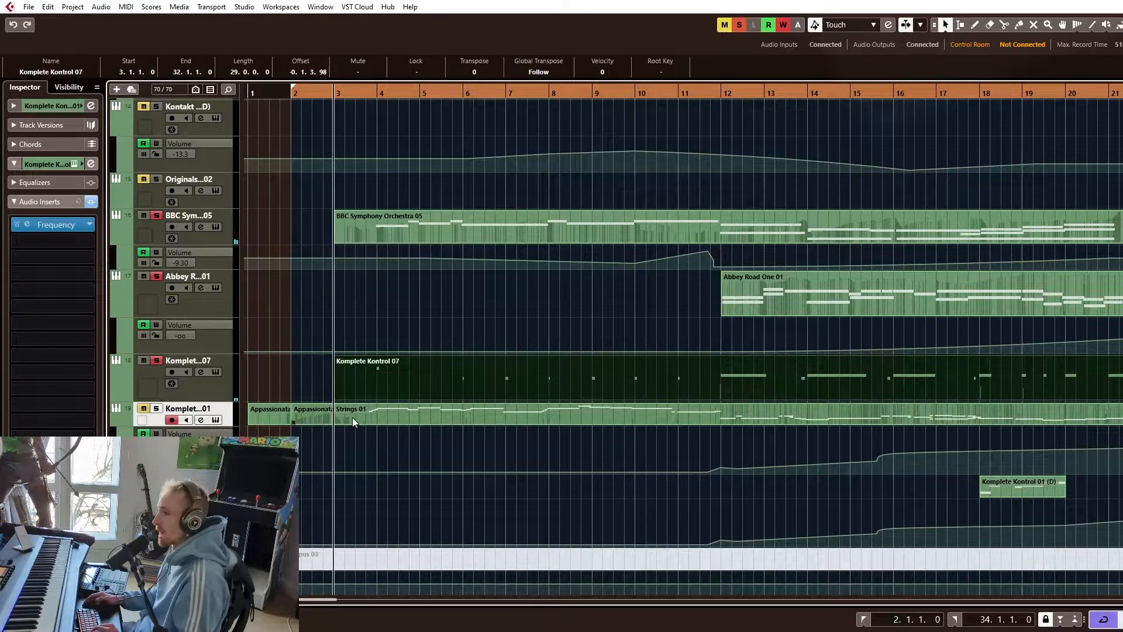
{"action": "left_click", "coordinate": [374, 416]}
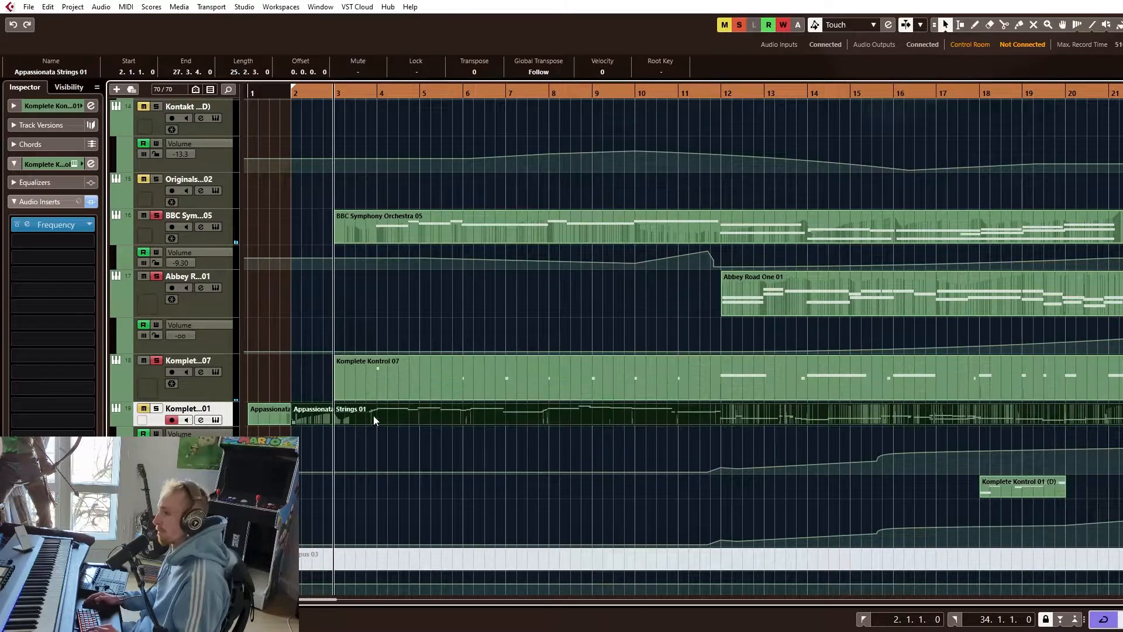
{"action": "left_click", "coordinate": [722, 93]}
{"action": "key", "text": "KP_1"}
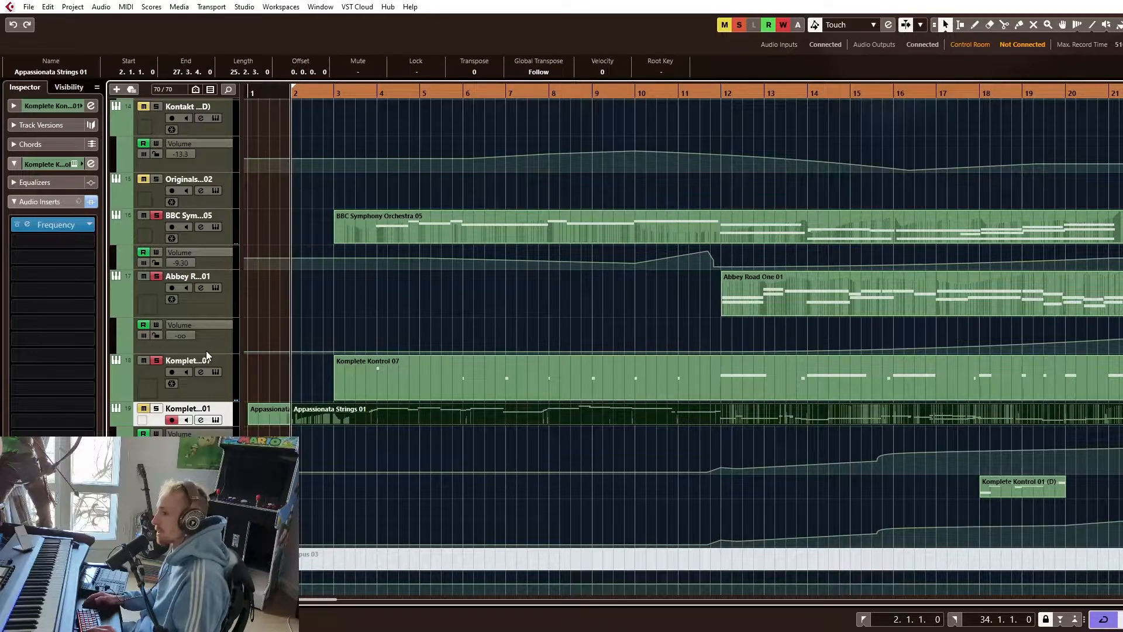
{"action": "left_click", "coordinate": [731, 93]}
{"action": "key", "text": "space"}
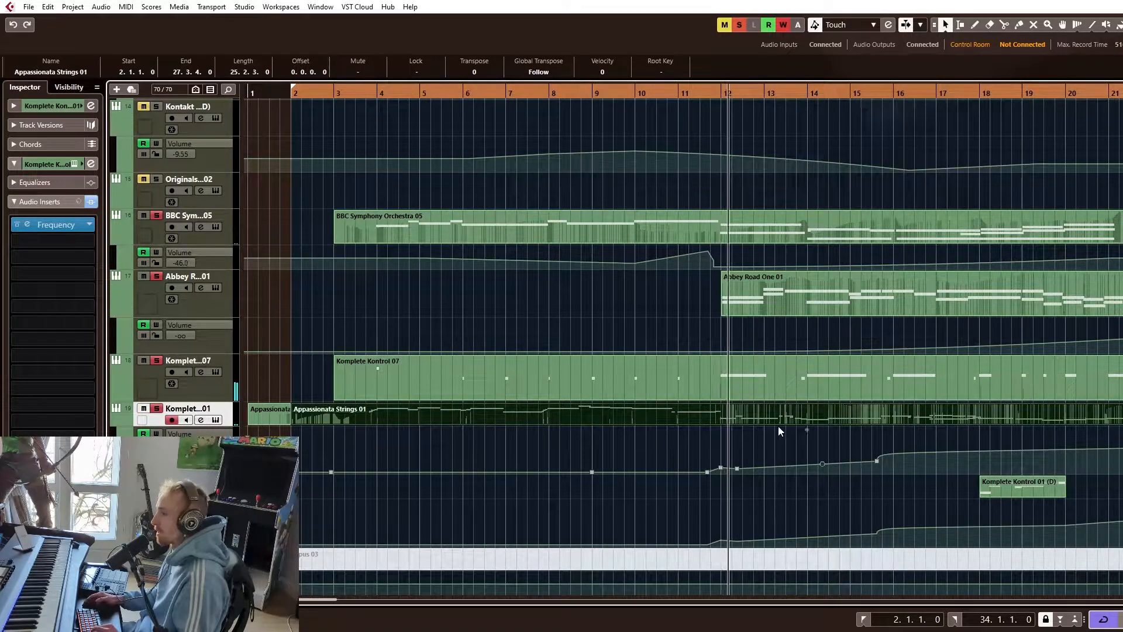
{"action": "key", "text": "g"}
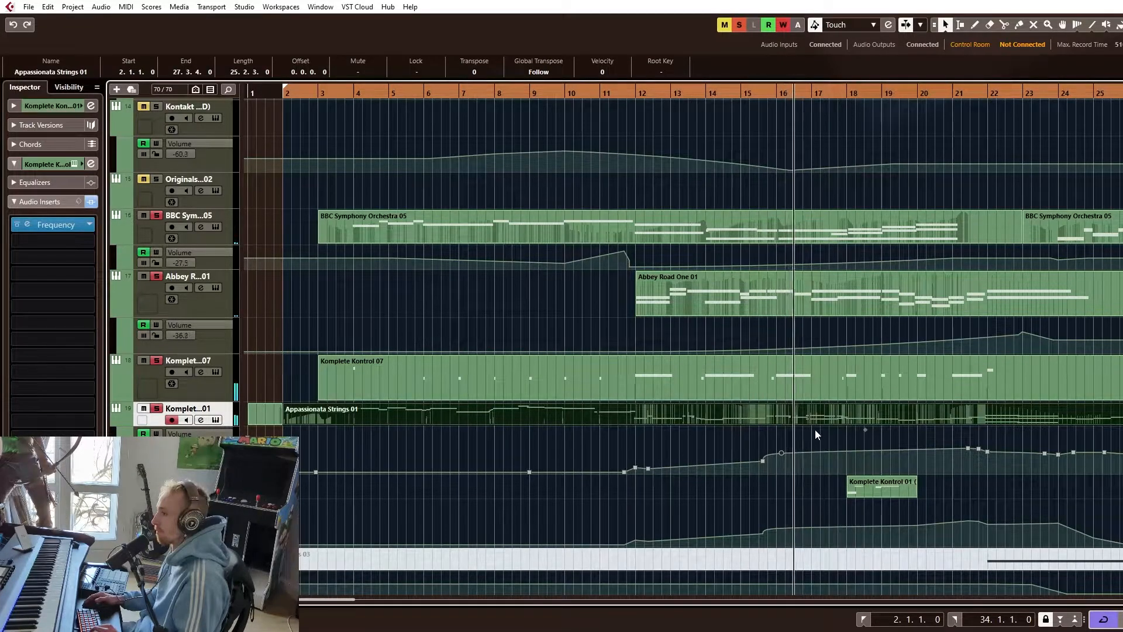
Solo track 20, the Komplete Kontrol duplicate with a short part at bar 18, and view its instrument before returning to bar 18
{"action": "left_click", "coordinate": [630, 459]}
{"action": "key", "text": "Down"}
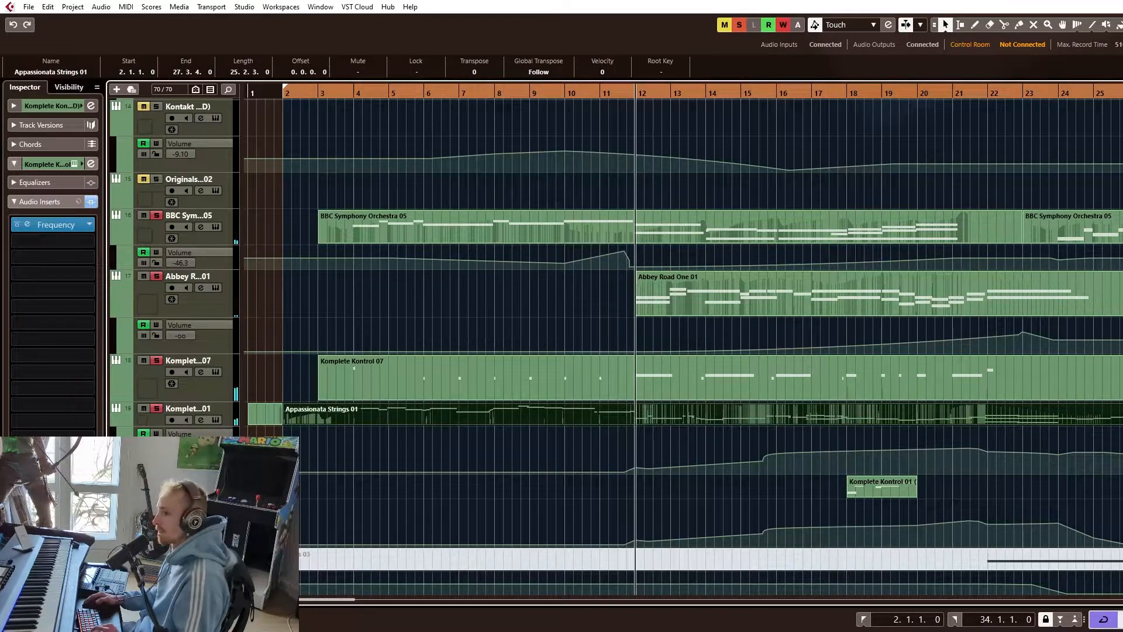
{"action": "scroll", "coordinate": [784, 471], "scroll_direction": "down", "scroll_amount": 3}
{"action": "scroll", "coordinate": [867, 311], "scroll_direction": "up", "scroll_amount": 2, "text": "ctrl"}
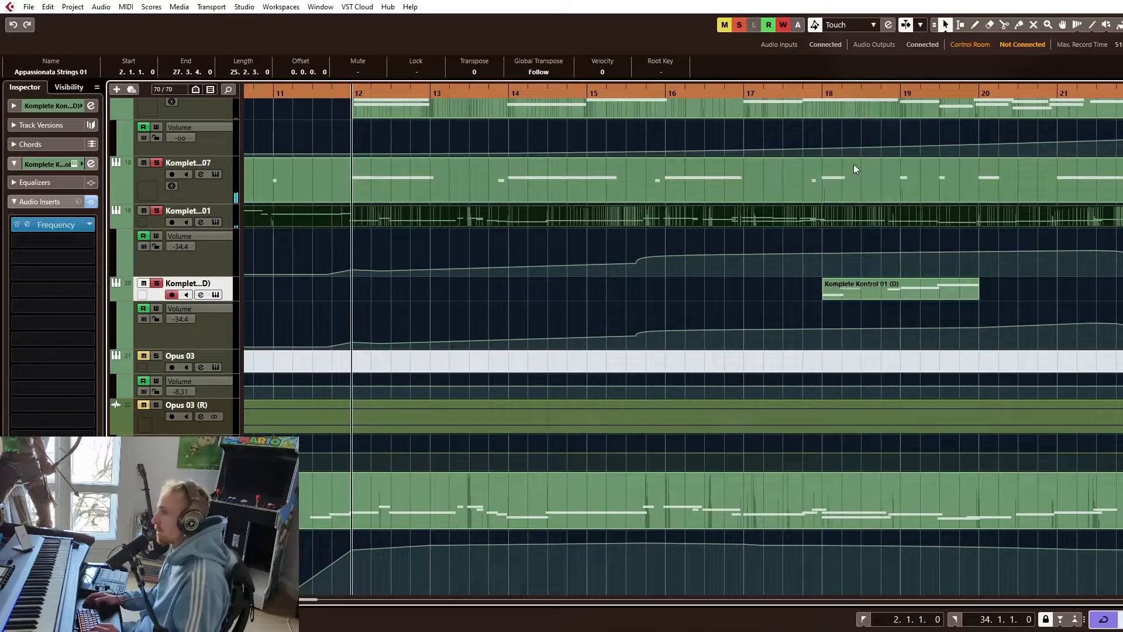
{"action": "left_click", "coordinate": [820, 95]}
{"action": "scroll", "coordinate": [869, 296], "scroll_direction": "up", "scroll_amount": 2, "text": "ctrl"}
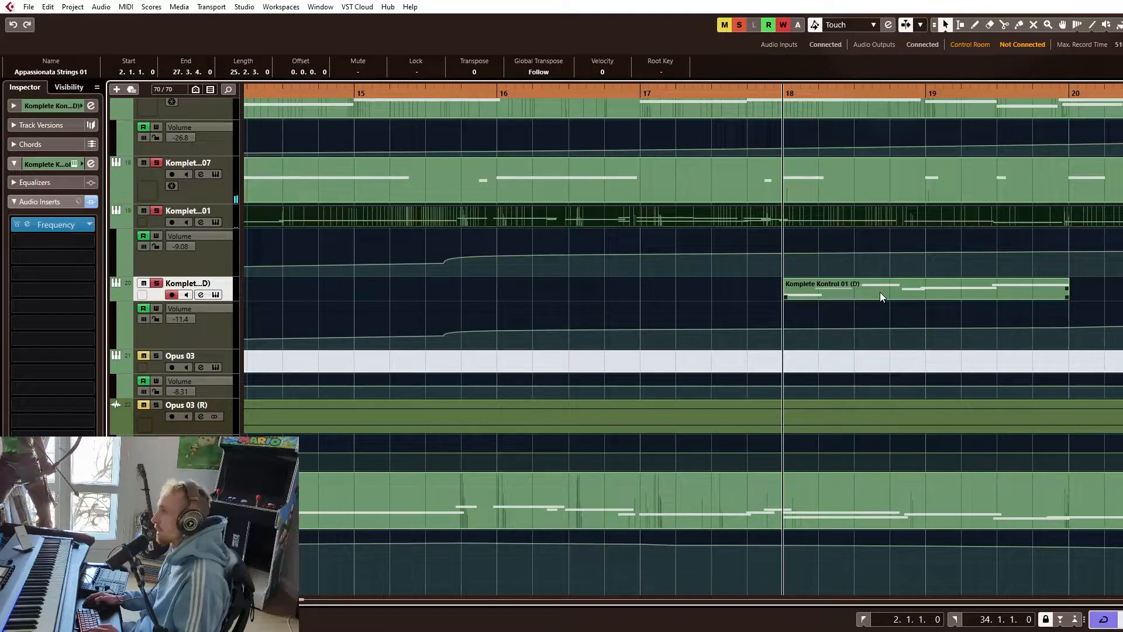
{"action": "left_click", "coordinate": [216, 294]}
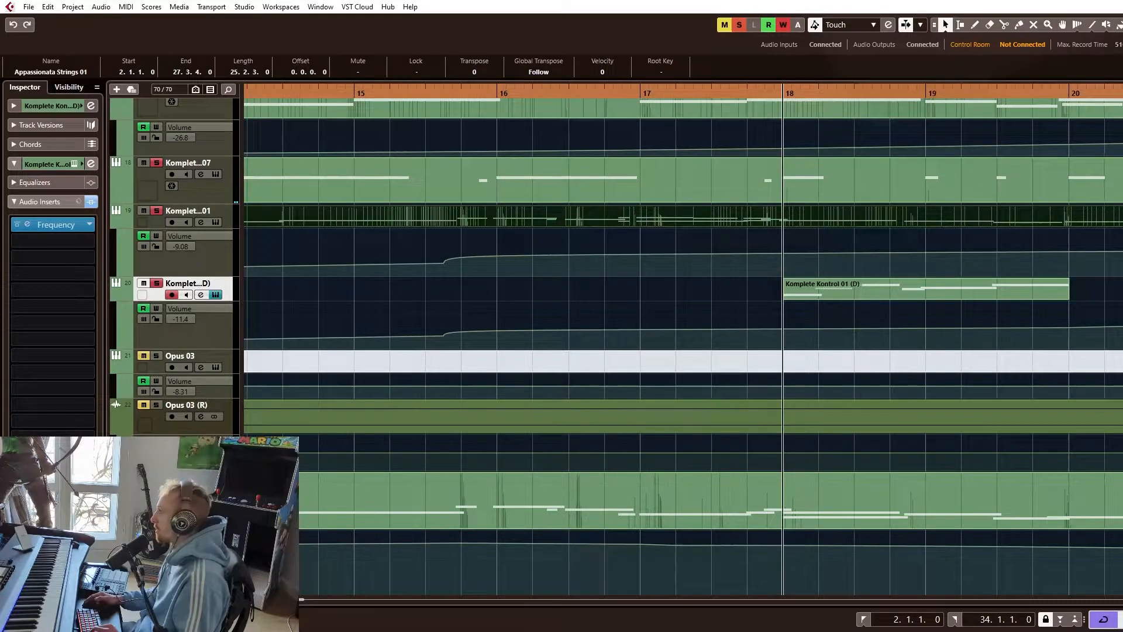
{"action": "left_click", "coordinate": [784, 94]}
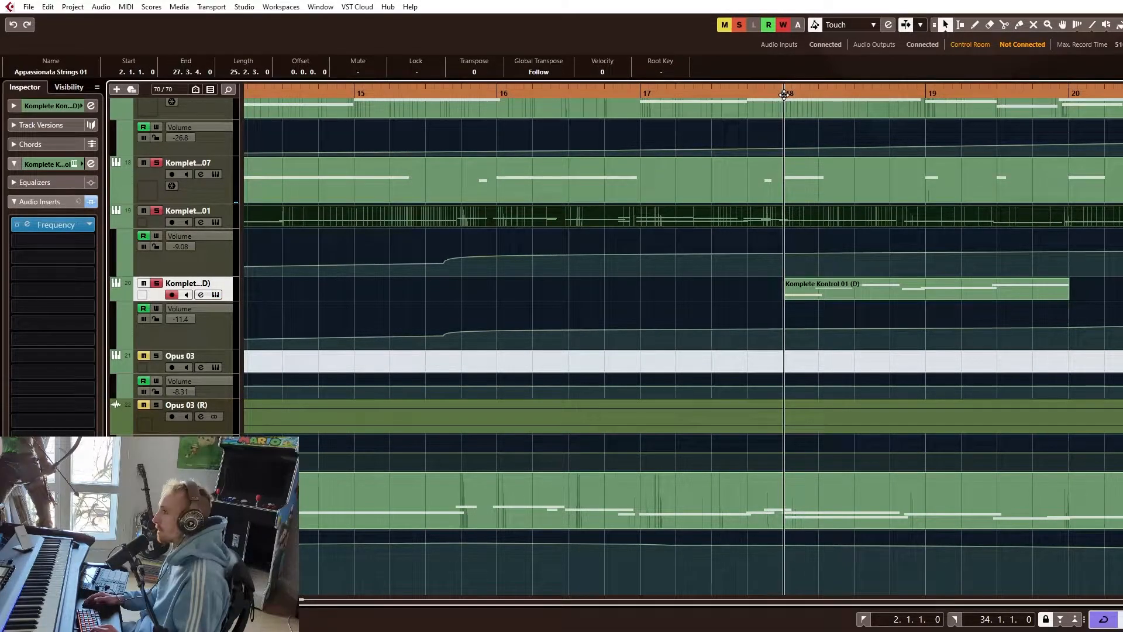
Solo track 23, the duplicate Komplete Kontrol track with the Appassionata Strings 01 parts, and play from bar 12
{"action": "scroll", "coordinate": [797, 184], "scroll_direction": "down", "scroll_amount": 6}
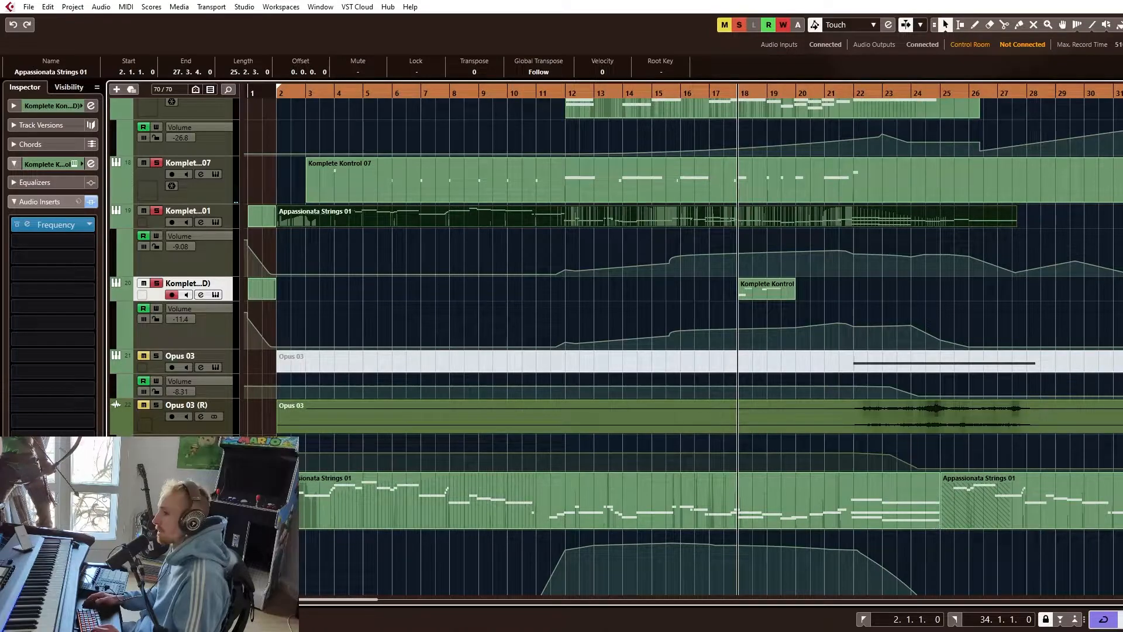
{"action": "left_click", "coordinate": [585, 511]}
{"action": "left_click", "coordinate": [567, 93]}
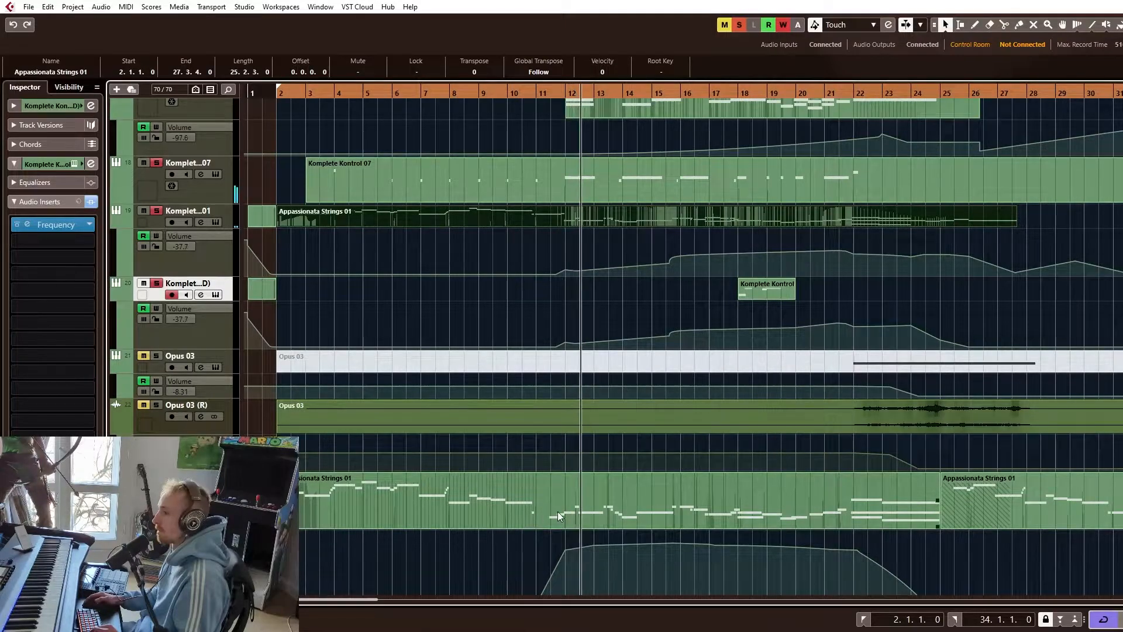
{"action": "scroll", "coordinate": [560, 506], "scroll_direction": "down", "scroll_amount": 3}
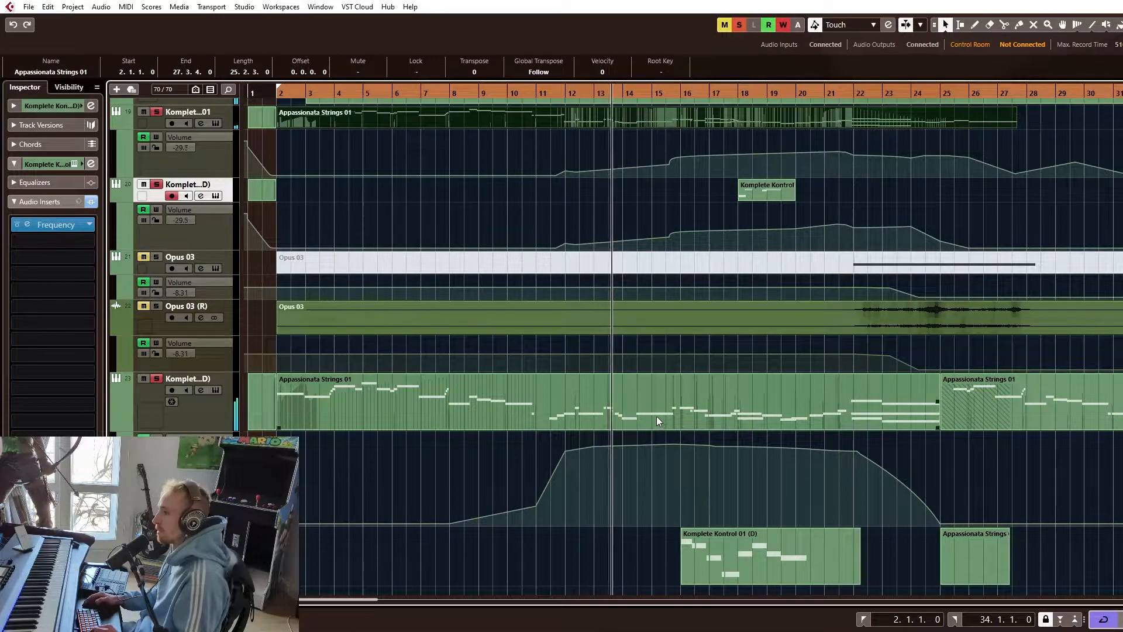
Solo track 24 during playback to hear its Komplete Kontrol 01 (D) part starting at bar 16
{"action": "scroll", "coordinate": [647, 417], "scroll_direction": "down", "scroll_amount": 3}
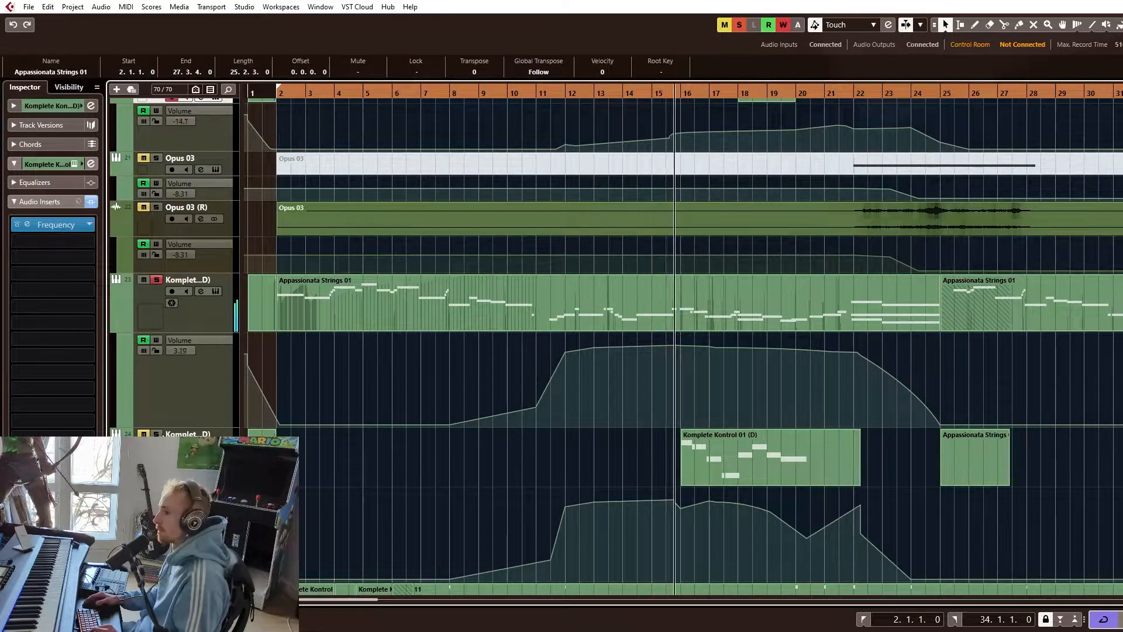
{"action": "scroll", "coordinate": [727, 462], "scroll_direction": "down", "scroll_amount": 3}
{"action": "left_click", "coordinate": [754, 348]}
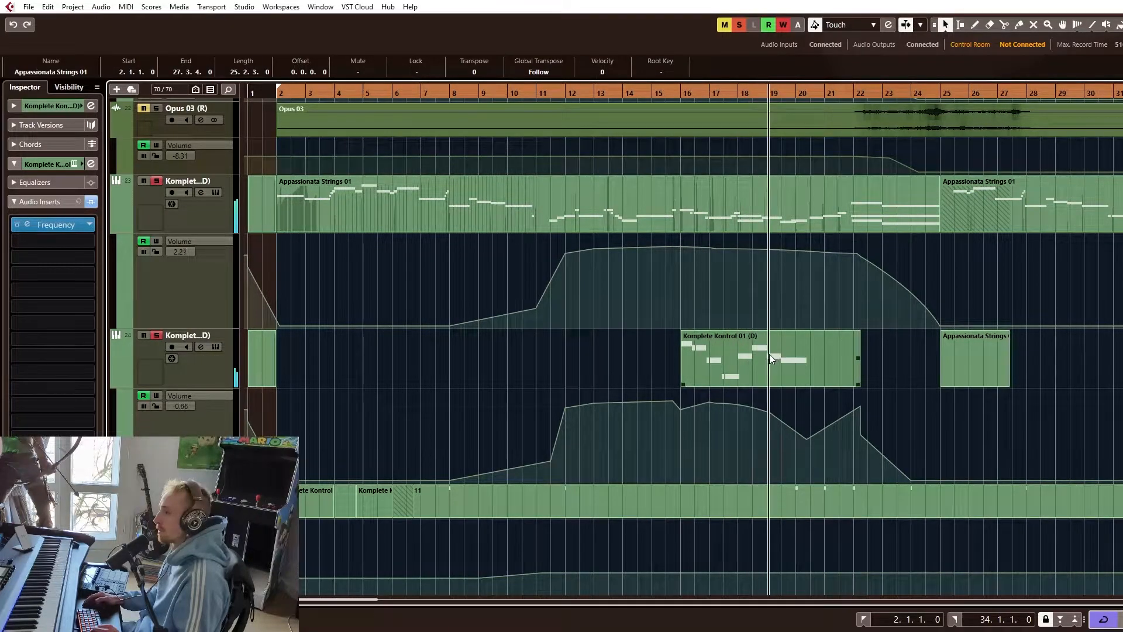
Stop playback, select the Komplete Kontrol 01 (D) part and track 23's first Appassionata Strings 01 part, and open both in the Key Editor
{"action": "left_click", "coordinate": [770, 350]}
{"action": "scroll", "coordinate": [770, 328], "scroll_direction": "up", "scroll_amount": 6}
{"action": "left_click", "coordinate": [766, 398], "text": "shift"}
{"action": "key", "text": "space"}
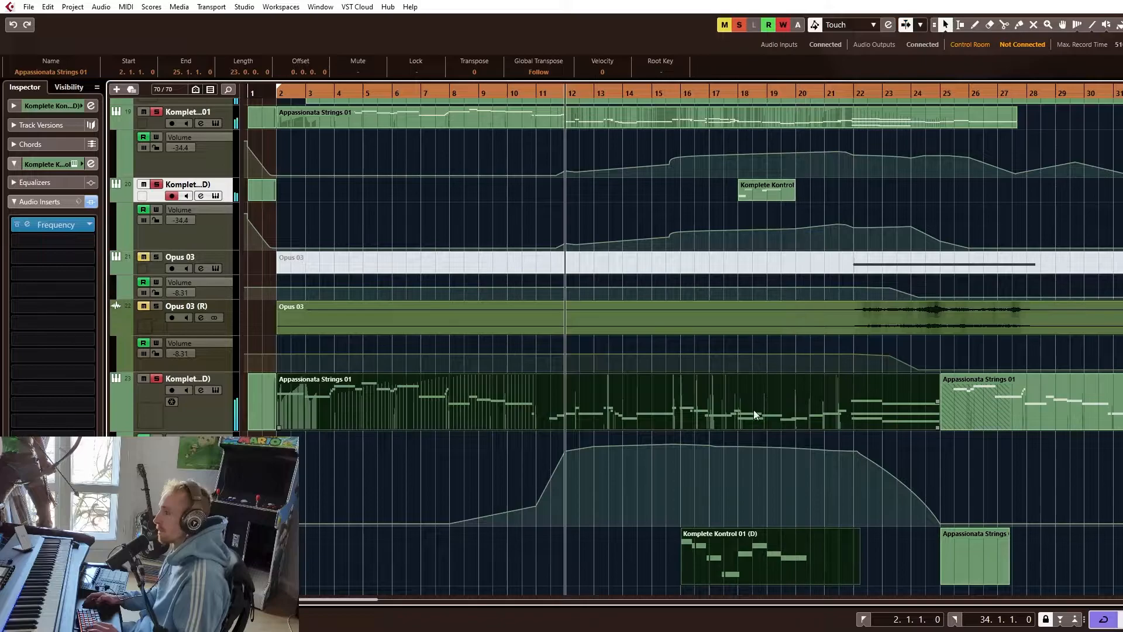
{"action": "scroll", "coordinate": [743, 422], "scroll_direction": "up", "scroll_amount": 2}
{"action": "scroll", "coordinate": [760, 315], "scroll_direction": "up", "scroll_amount": 6}
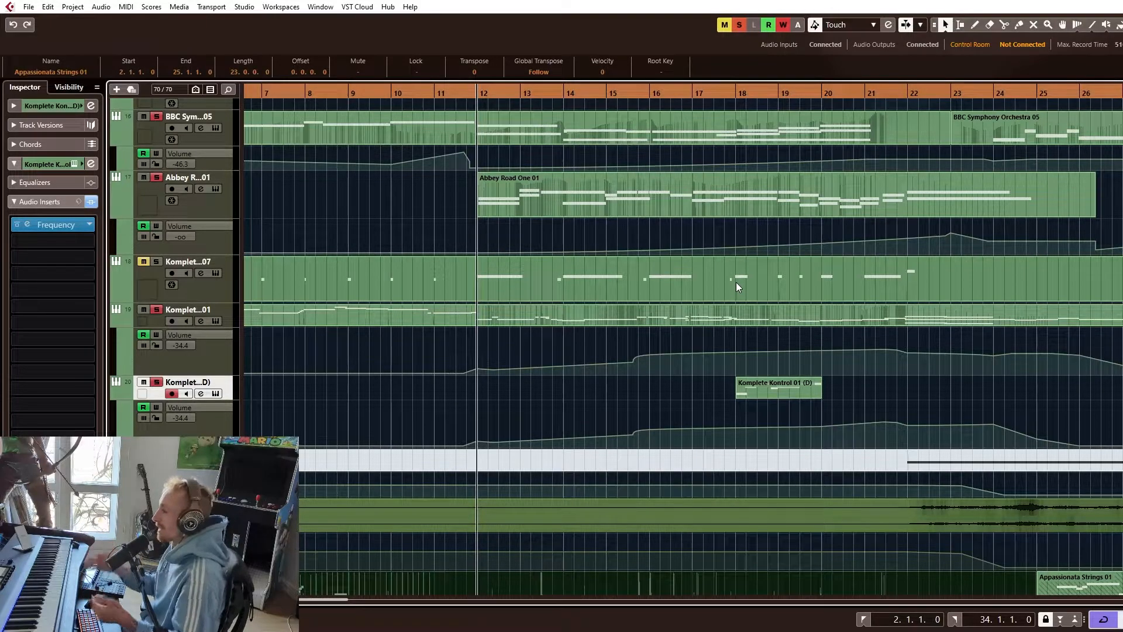
{"action": "scroll", "coordinate": [731, 297], "scroll_direction": "down", "scroll_amount": 5}
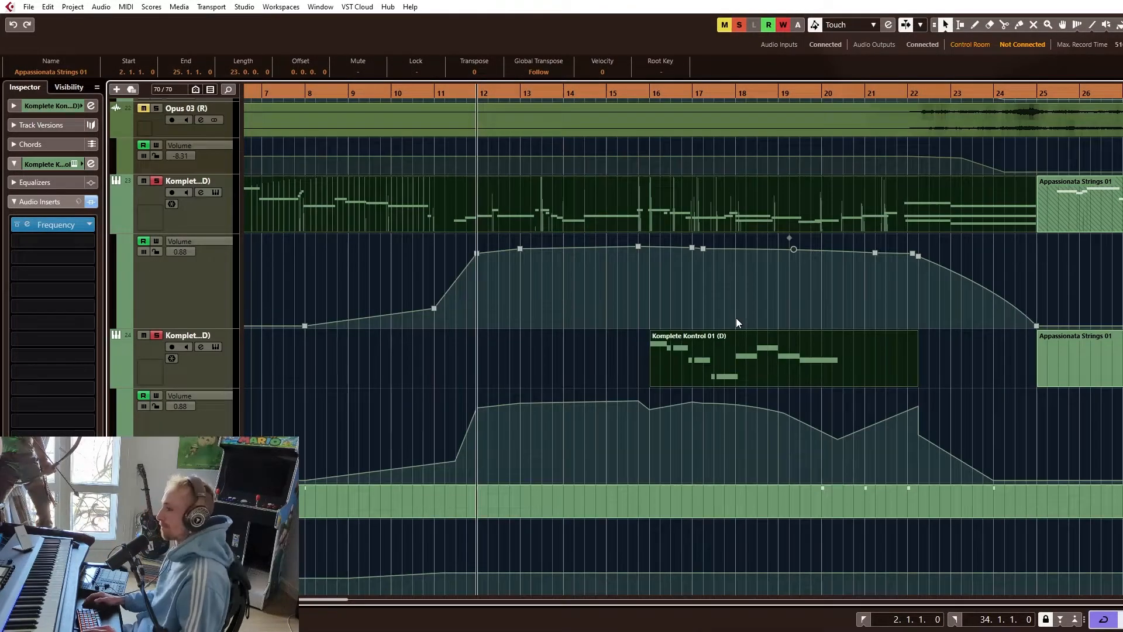
{"action": "double_click", "coordinate": [720, 354]}
Play both parts from bar 16 in the Key Editor and examine how their notes combine between bars 16 and 22
{"action": "scroll", "coordinate": [1025, 348], "scroll_direction": "down", "scroll_amount": 4}
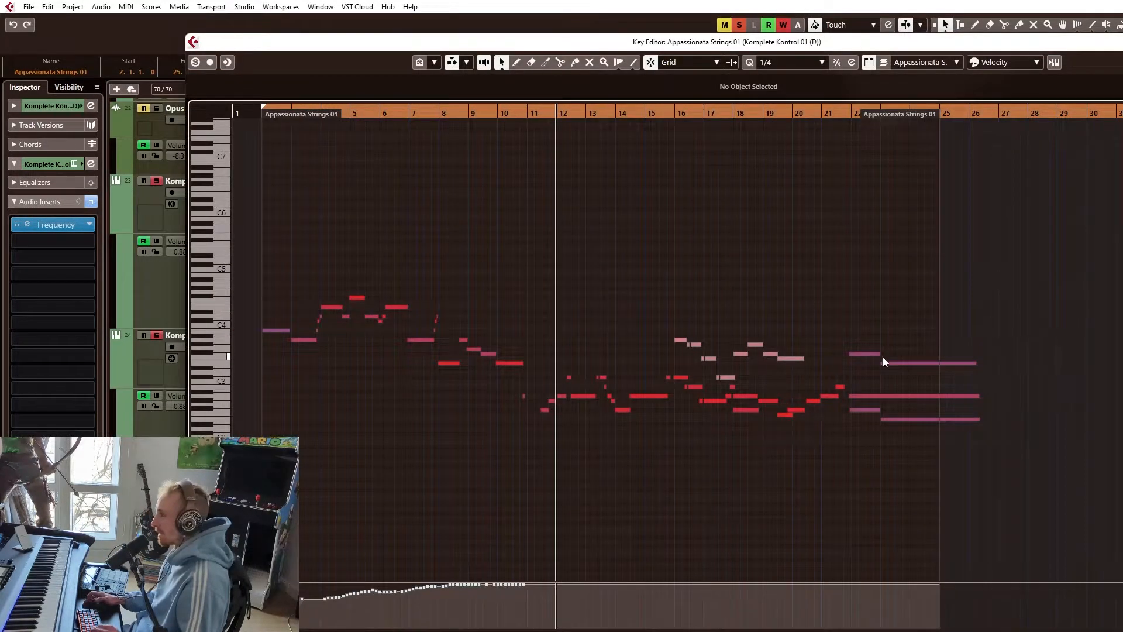
{"action": "scroll", "coordinate": [817, 355], "scroll_direction": "up", "scroll_amount": 3}
{"action": "left_click", "coordinate": [673, 392]}
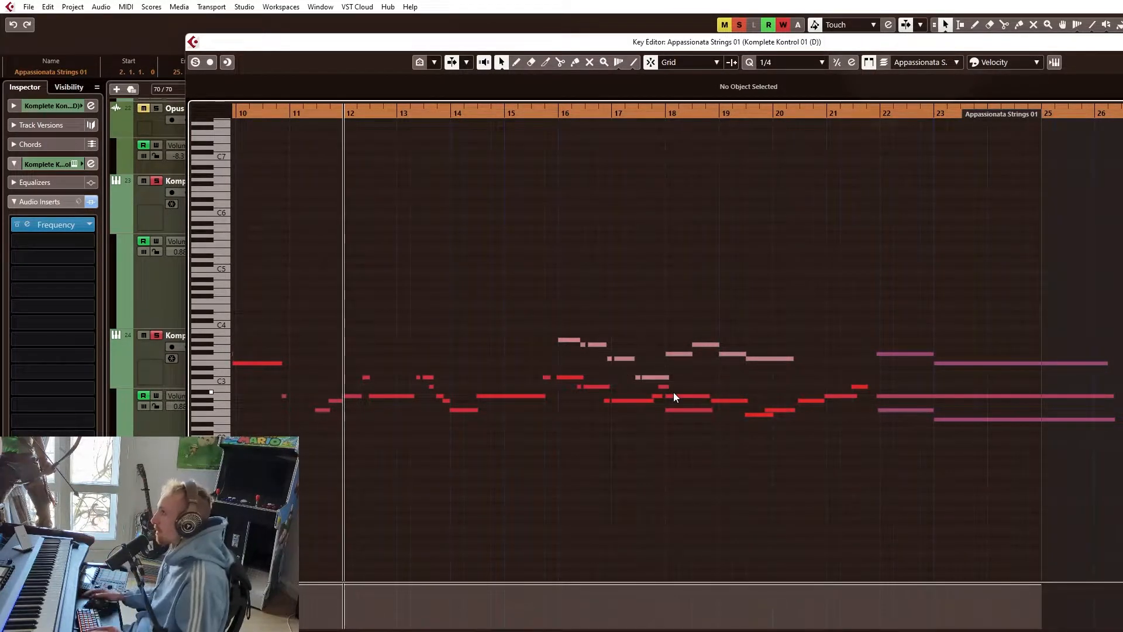
{"action": "left_click", "coordinate": [559, 111]}
{"action": "left_click", "coordinate": [923, 411]}
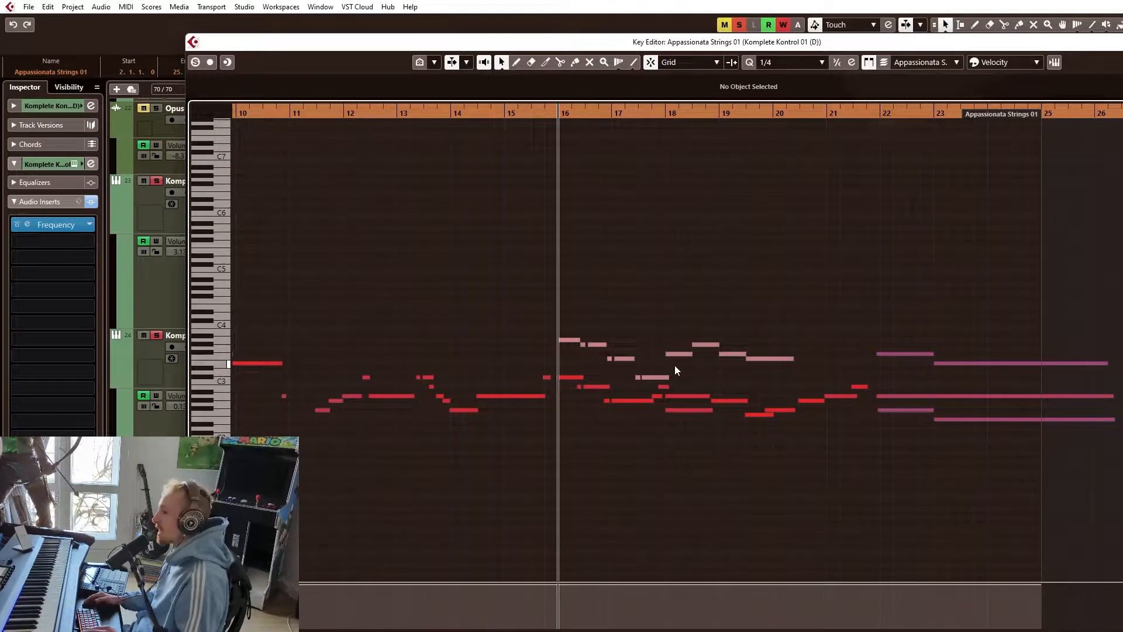
{"action": "scroll", "coordinate": [634, 358], "scroll_direction": "up", "scroll_amount": 2}
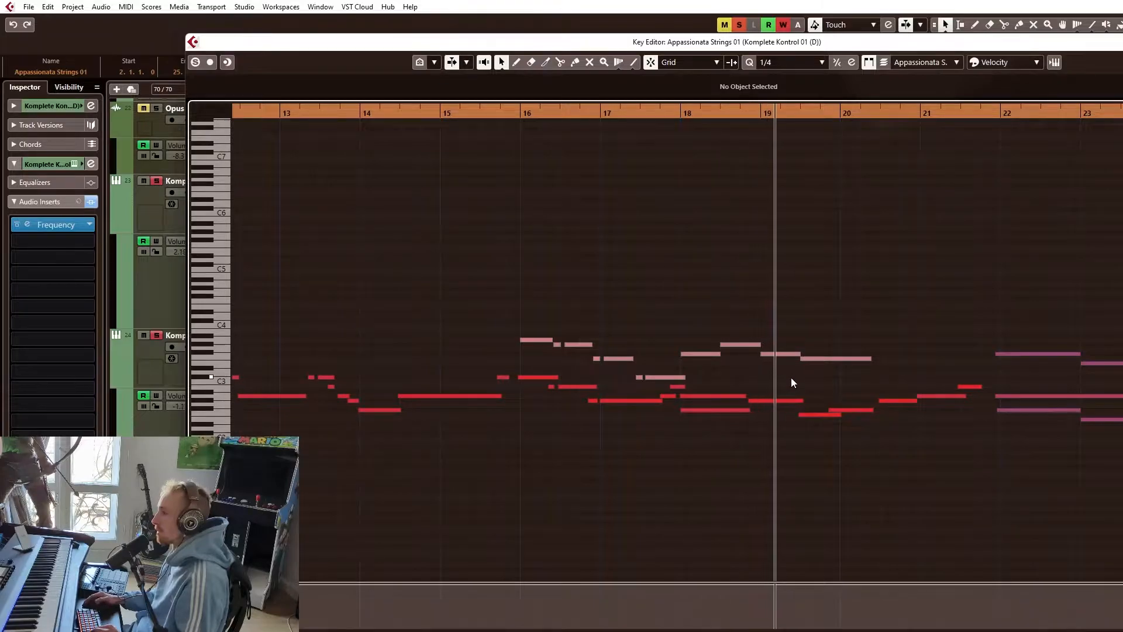
{"action": "left_click", "coordinate": [694, 409]}
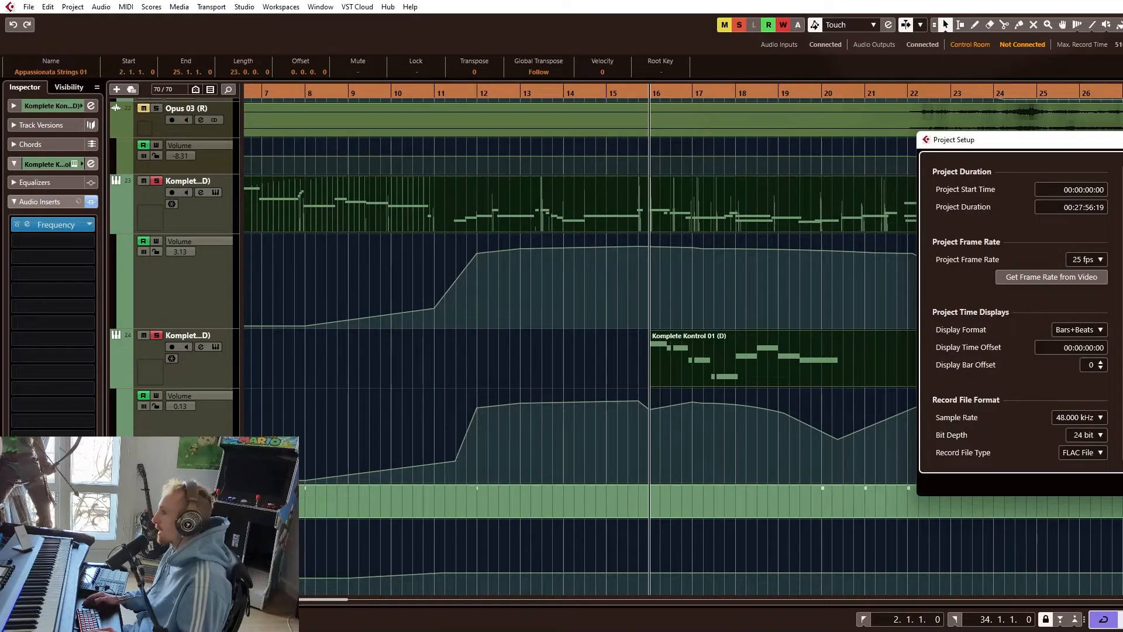
Dismiss the Project Setup dialog and turn off solo on Komplete Kontrol tracks 19, 20, 23 and 24
{"action": "key", "text": "Escape"}
{"action": "key", "text": "g"}
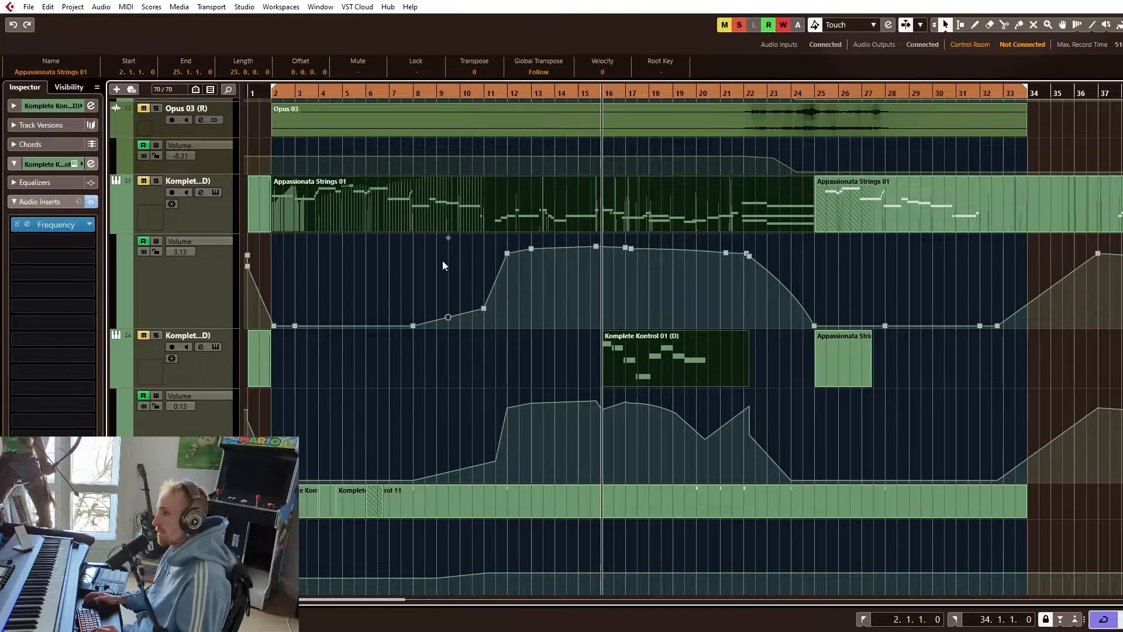
{"action": "scroll", "coordinate": [443, 261], "scroll_direction": "up", "scroll_amount": 5}
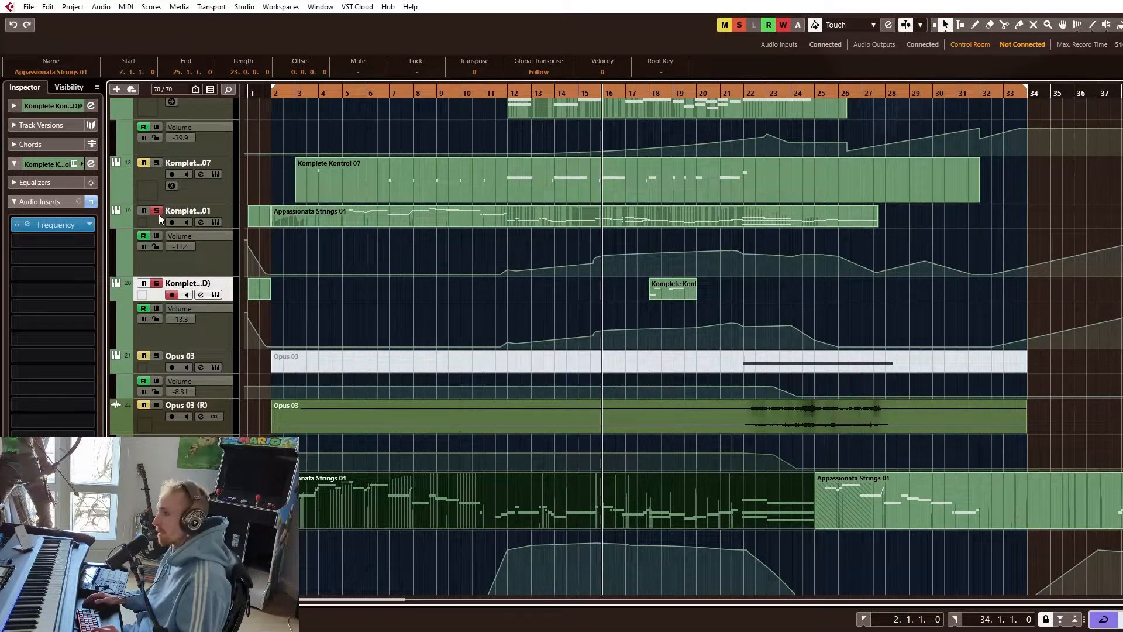
{"action": "scroll", "coordinate": [447, 322], "scroll_direction": "down", "scroll_amount": 7}
{"action": "scroll", "coordinate": [442, 316], "scroll_direction": "up", "scroll_amount": 5}
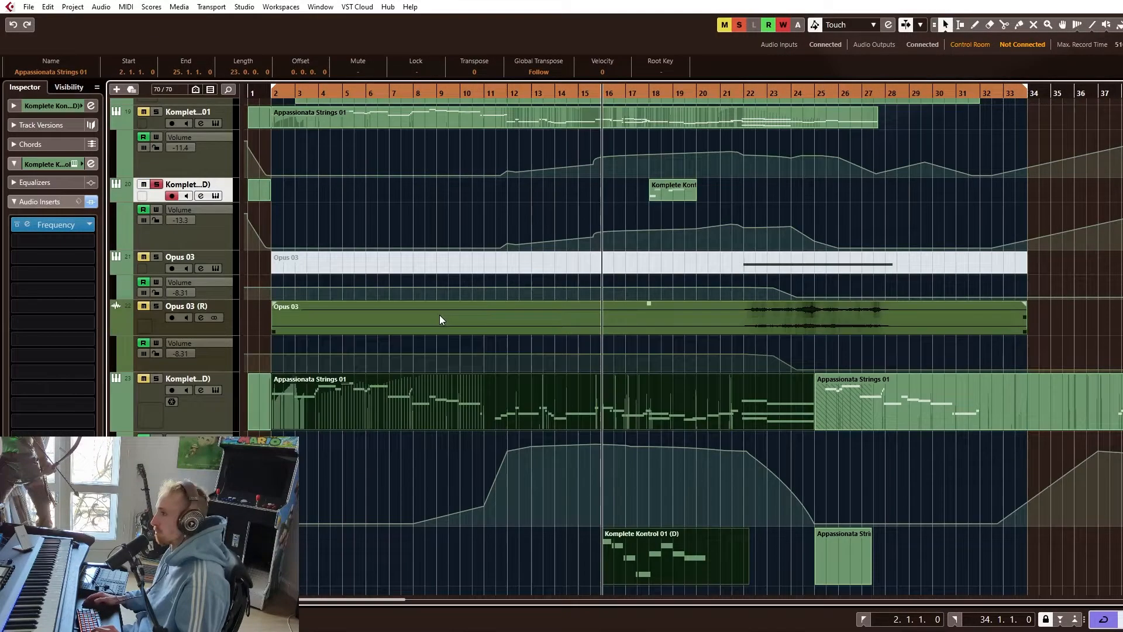
{"action": "scroll", "coordinate": [408, 324], "scroll_direction": "down", "scroll_amount": 10}
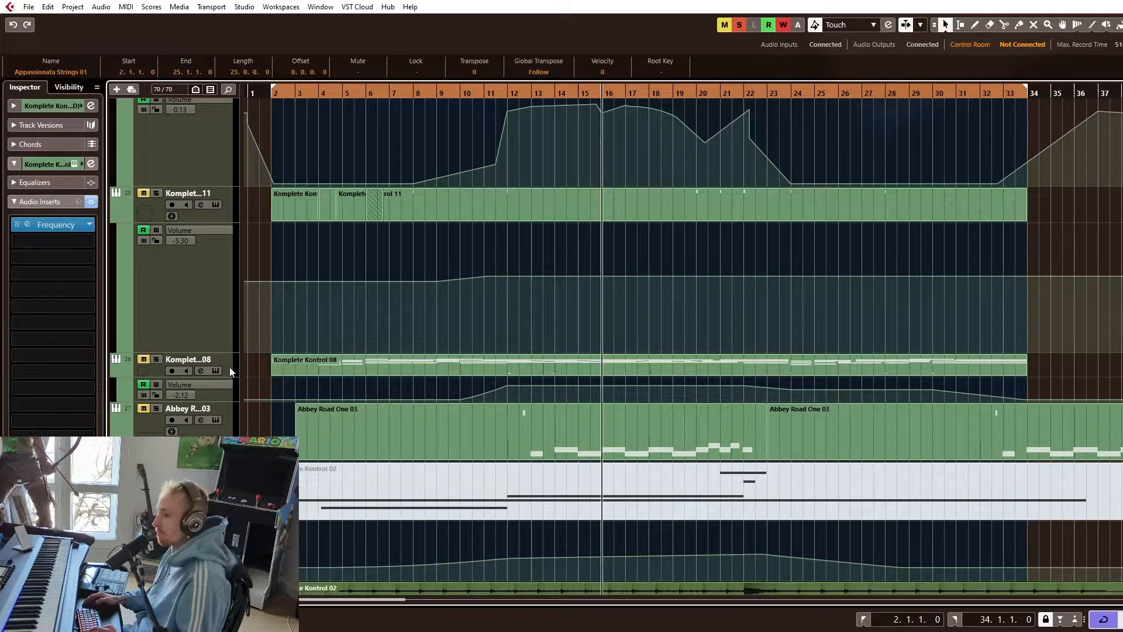
Solo the Abbey Road One 03 track and audition its part from bar 16
{"action": "left_click", "coordinate": [228, 412]}
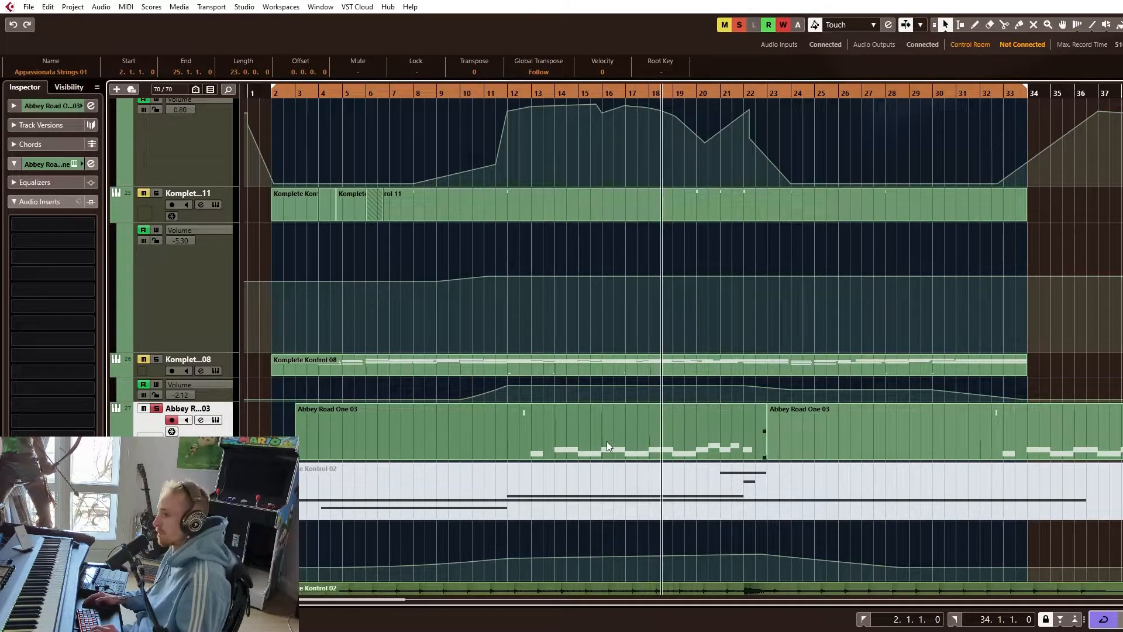
{"action": "key", "text": "space"}
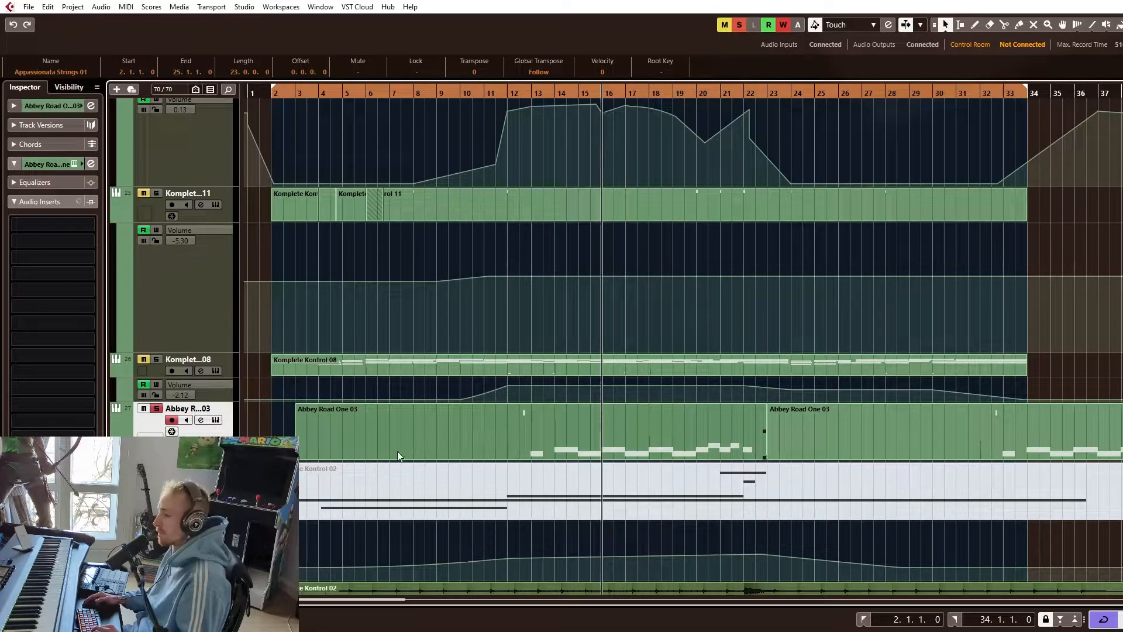
{"action": "scroll", "coordinate": [378, 489], "scroll_direction": "down", "scroll_amount": 3}
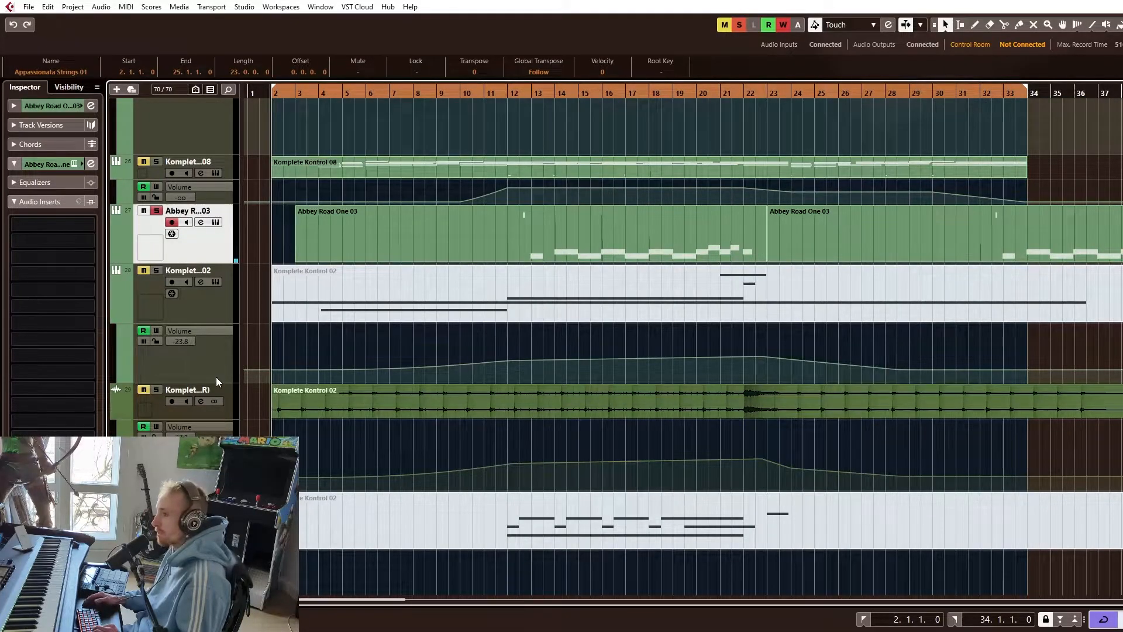
Select the rendered Komplete Kontrol 02 audio event on track 29 and solo that track
{"action": "left_click", "coordinate": [365, 409]}
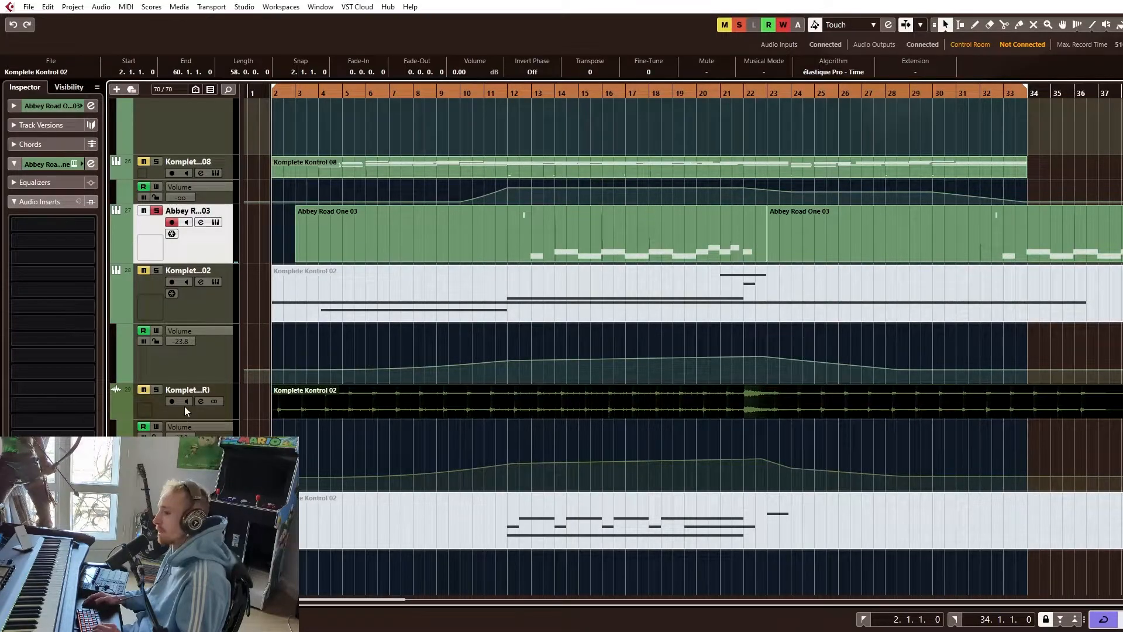
{"action": "scroll", "coordinate": [374, 457], "scroll_direction": "down", "scroll_amount": 3}
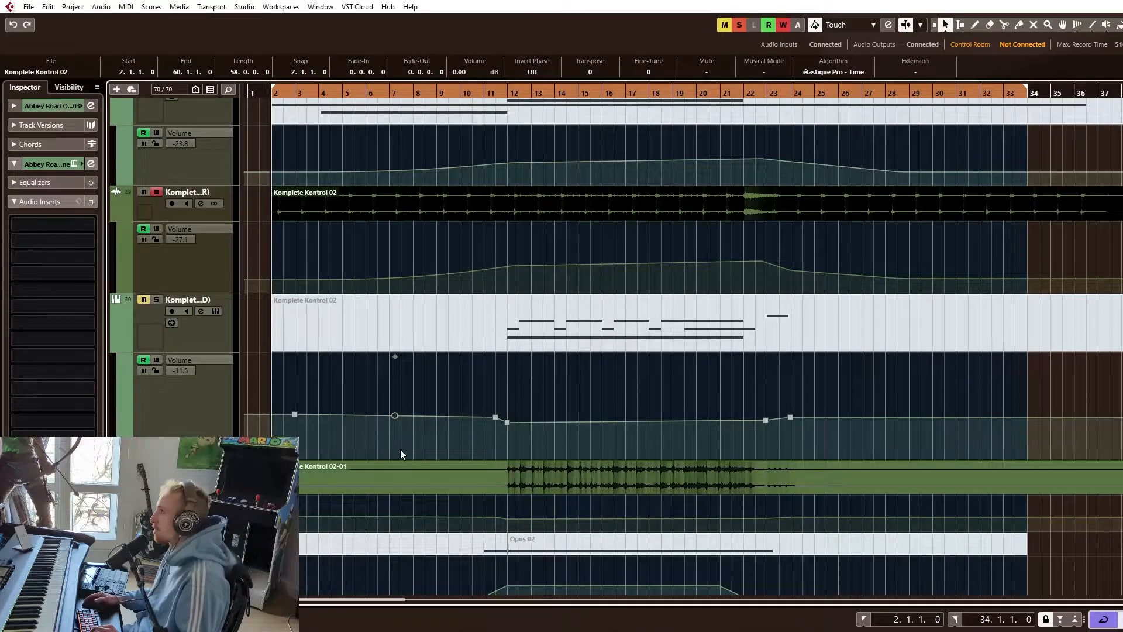
{"action": "scroll", "coordinate": [403, 449], "scroll_direction": "down", "scroll_amount": 4}
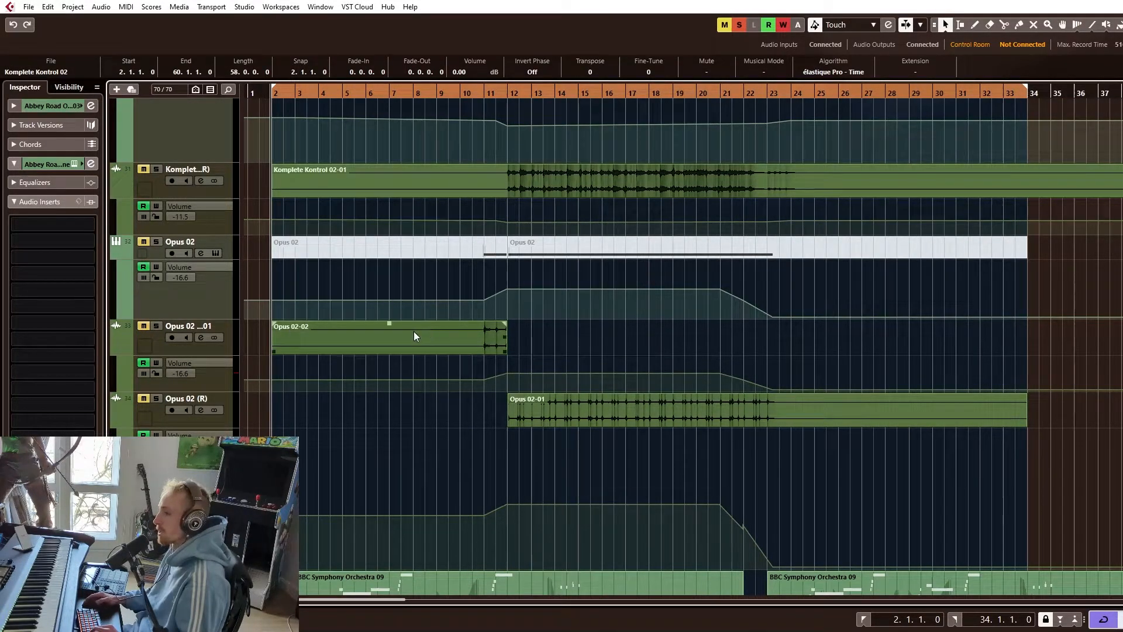
Solo the BBC Symphony Orchestra 09 track, select its first part and play from bar 3
{"action": "scroll", "coordinate": [410, 331], "scroll_direction": "down", "scroll_amount": 4}
{"action": "left_click", "coordinate": [156, 280]}
{"action": "scroll", "coordinate": [299, 282], "scroll_direction": "up", "scroll_amount": 3}
{"action": "left_click", "coordinate": [396, 306]}
{"action": "key", "text": "space"}
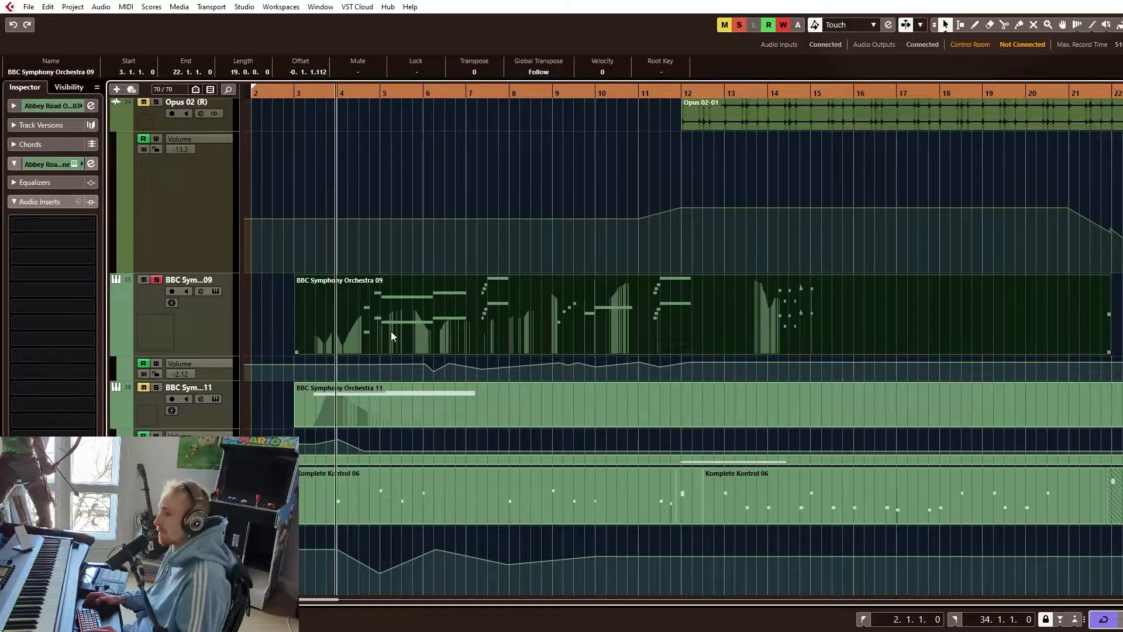
Examine the BBC Symphony Orchestra 09 notes during playback, especially the rising run between bars 7 and 8
{"action": "scroll", "coordinate": [391, 331], "scroll_direction": "up", "scroll_amount": 3}
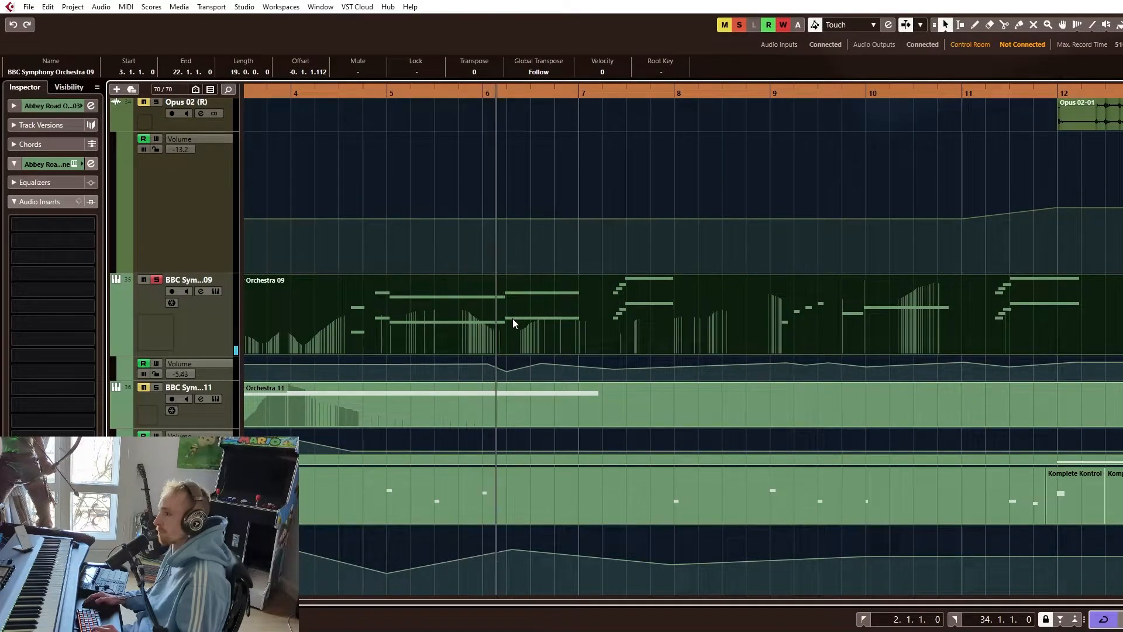
{"action": "scroll", "coordinate": [644, 319], "scroll_direction": "up", "scroll_amount": 3}
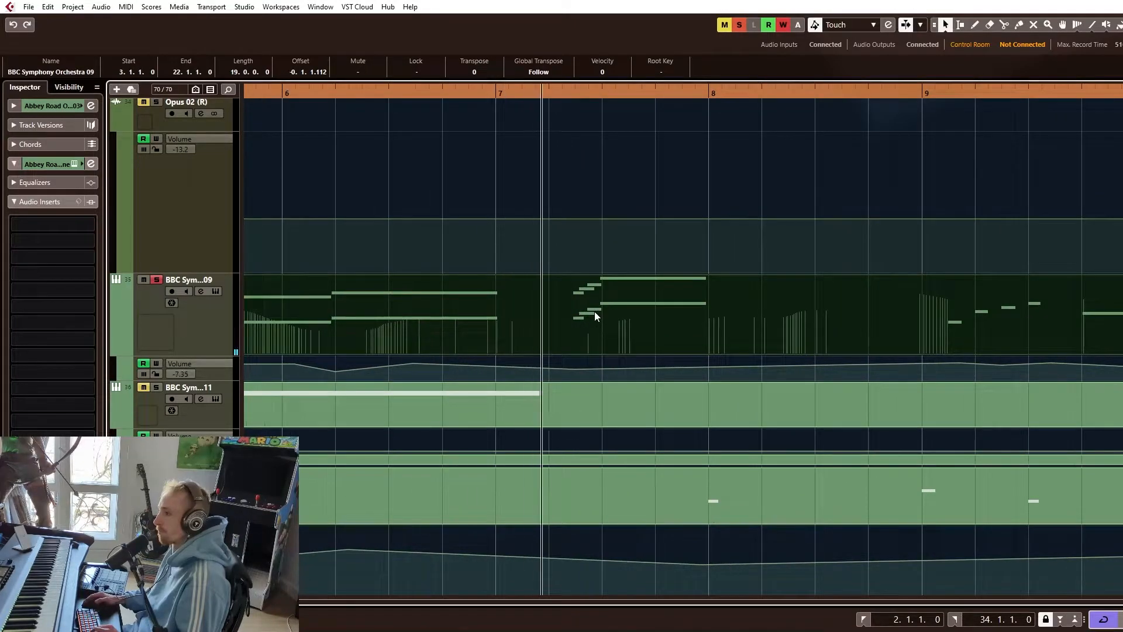
{"action": "scroll", "coordinate": [639, 304], "scroll_direction": "down", "scroll_amount": 3}
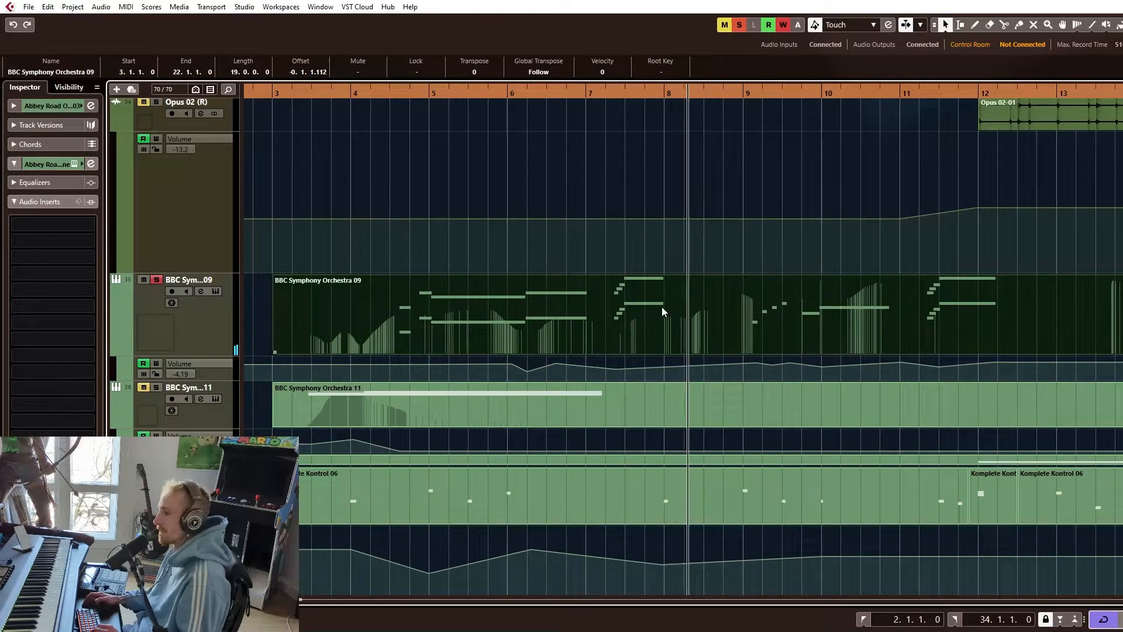
{"action": "scroll", "coordinate": [625, 288], "scroll_direction": "up", "scroll_amount": 3}
{"action": "left_click", "coordinate": [624, 283]}
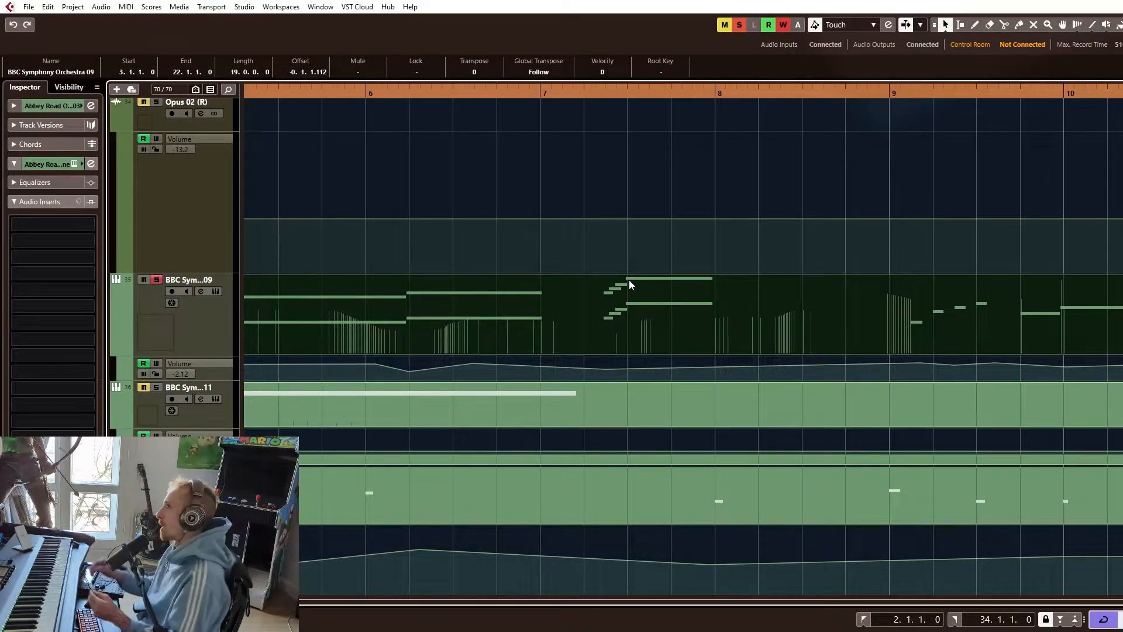
{"action": "scroll", "coordinate": [629, 280], "scroll_direction": "down", "scroll_amount": 3, "text": "ctrl"}
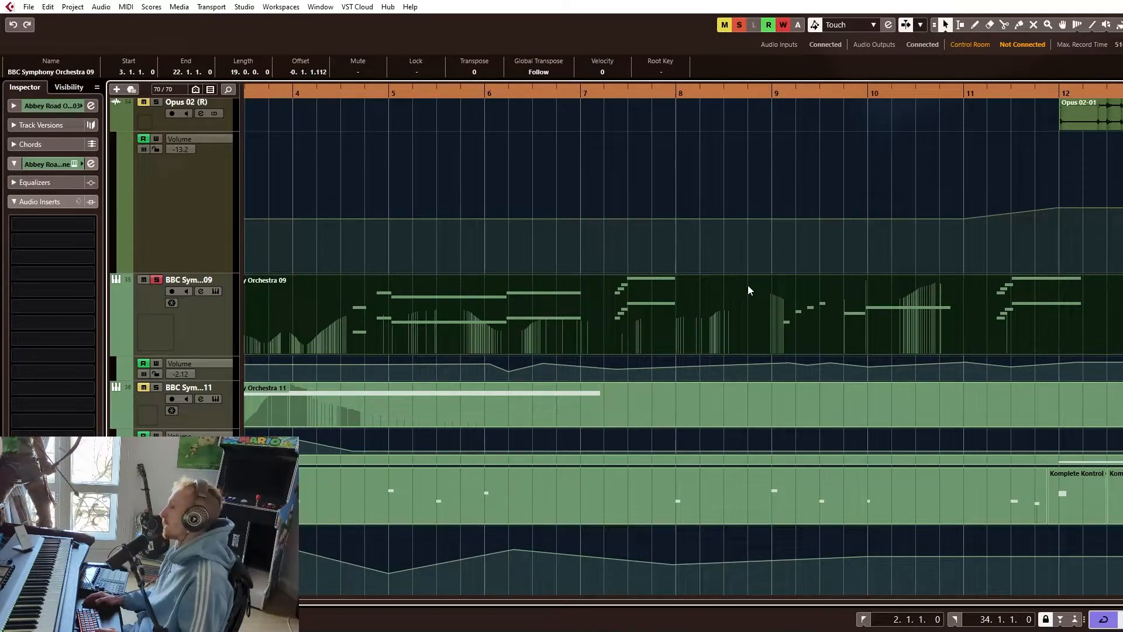
{"action": "scroll", "coordinate": [743, 287], "scroll_direction": "down", "scroll_amount": 2, "text": "ctrl"}
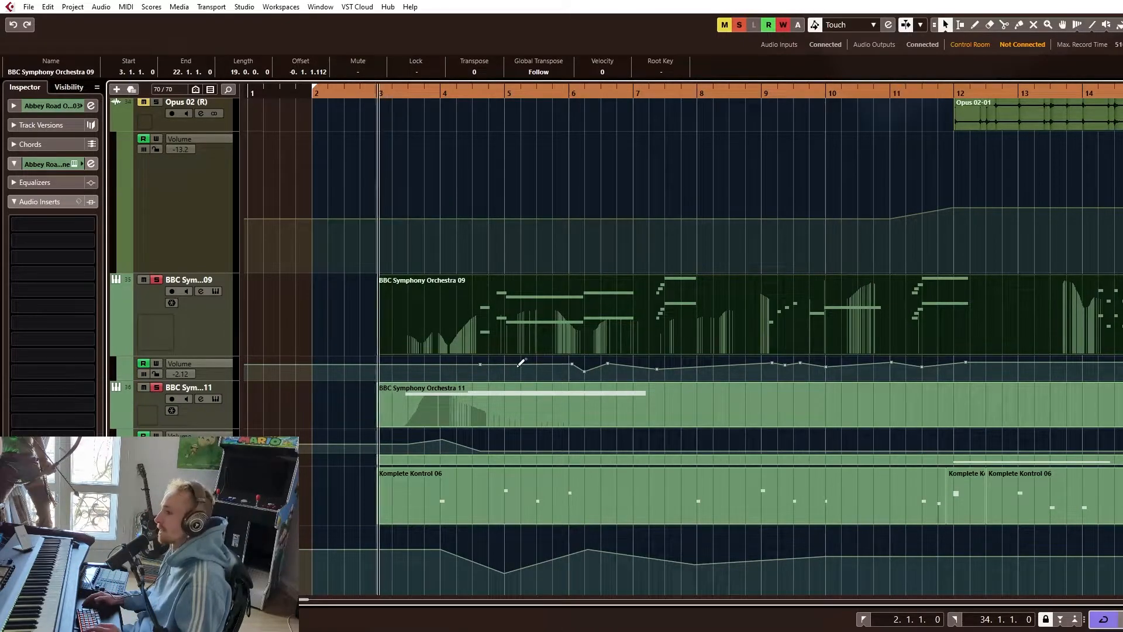
Audition the BBC Symphony Orchestra 11 part together with BBC Symphony Orchestra 09 from bar 3, and turn off solo on track 36
{"action": "key", "text": "g"}
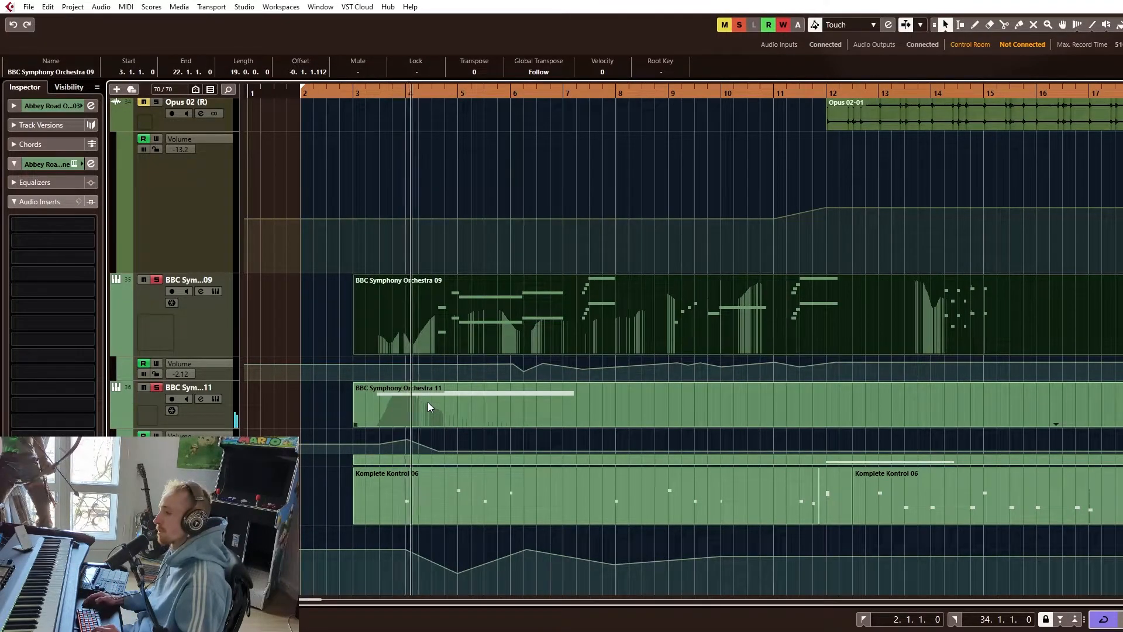
{"action": "key", "text": "space"}
{"action": "left_click", "coordinate": [155, 387]}
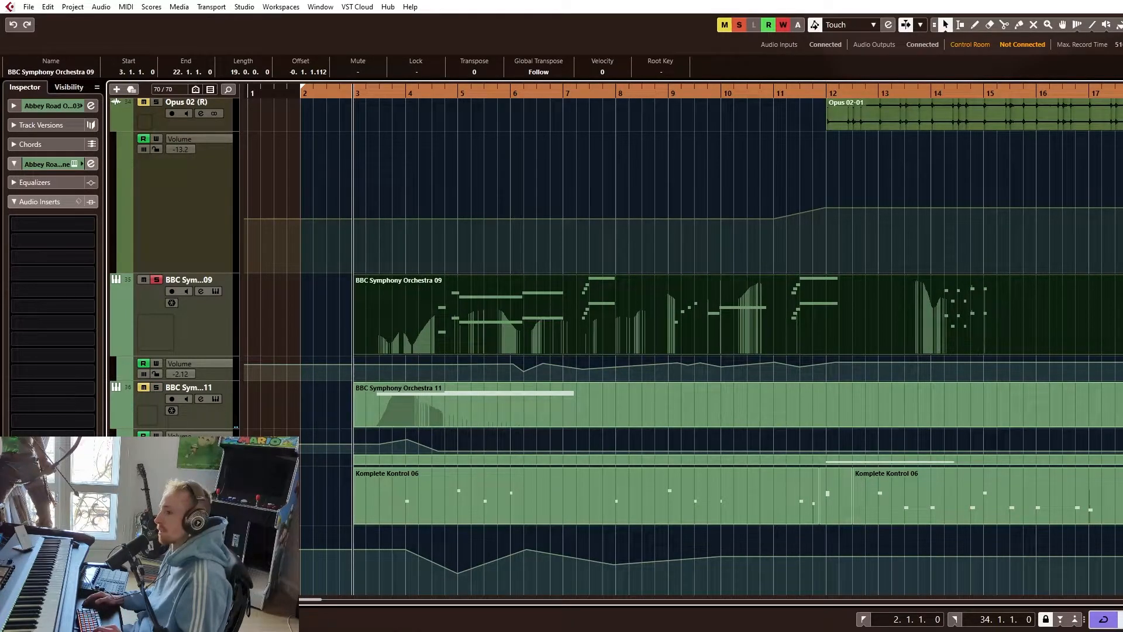
Play from bar 3 and solo the Komplete Kontrol 06 track to hear its part
{"action": "key", "text": "space"}
{"action": "scroll", "coordinate": [468, 451], "scroll_direction": "down", "scroll_amount": 3}
{"action": "scroll", "coordinate": [454, 369], "scroll_direction": "up", "scroll_amount": 1}
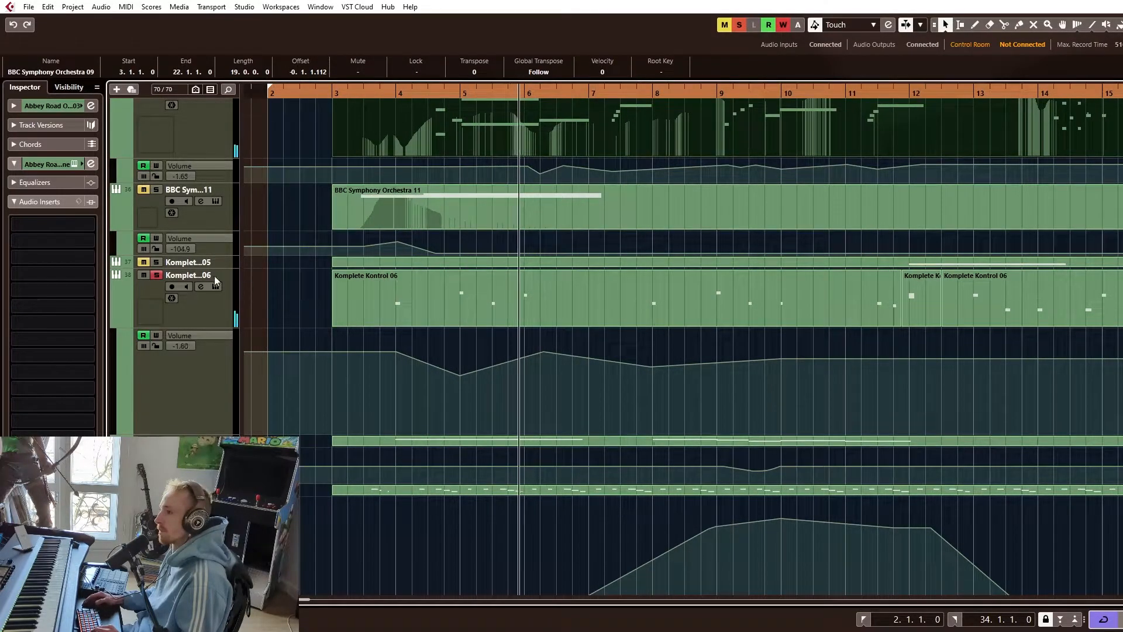
Lower the Komplete Kontrol 06 volume automation point at bar 4 to -4.60 and replay from bar 3
{"action": "left_click_drag", "start_coordinate": [397, 351], "coordinate": [400, 378]}
{"action": "key", "text": "space"}
{"action": "key", "text": "g"}
{"action": "key", "text": "g"}
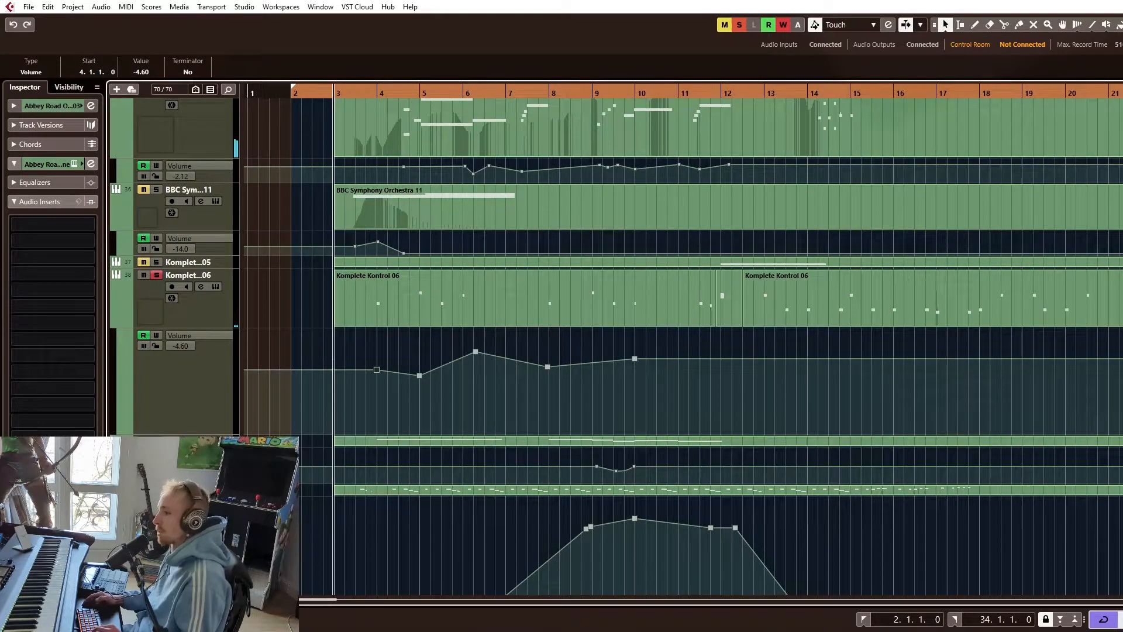
{"action": "key", "text": "space"}
{"action": "key", "text": "h"}
{"action": "key", "text": "h"}
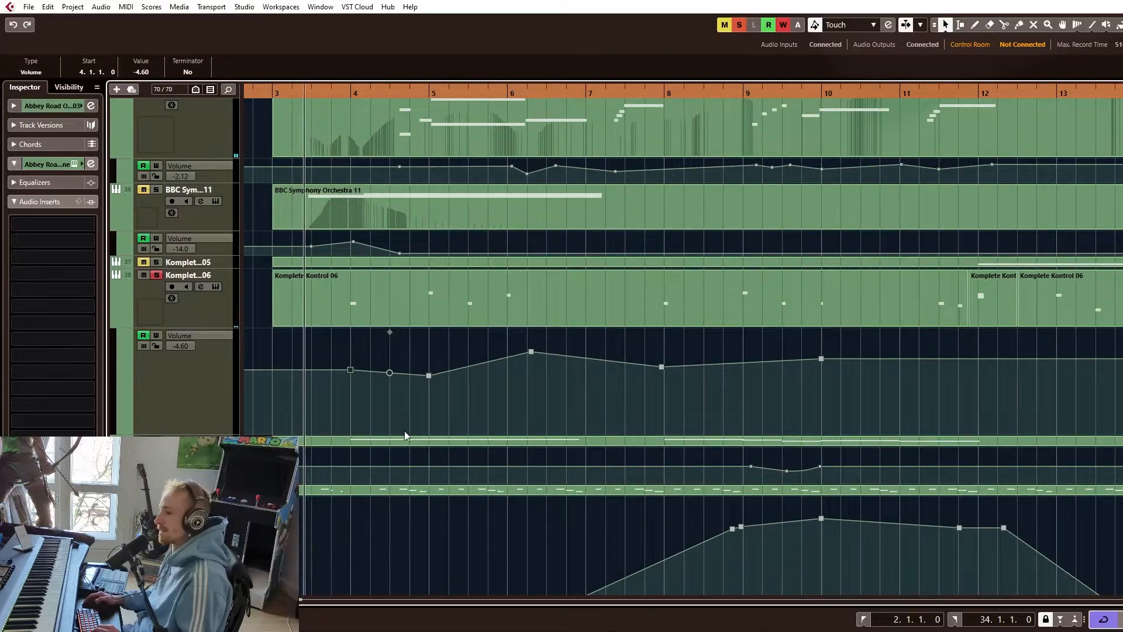
Select the track holding the Komplete Kontrol 05 part below Komplete Kontrol 06 during playback, and stop after listening
{"action": "left_click", "coordinate": [188, 442]}
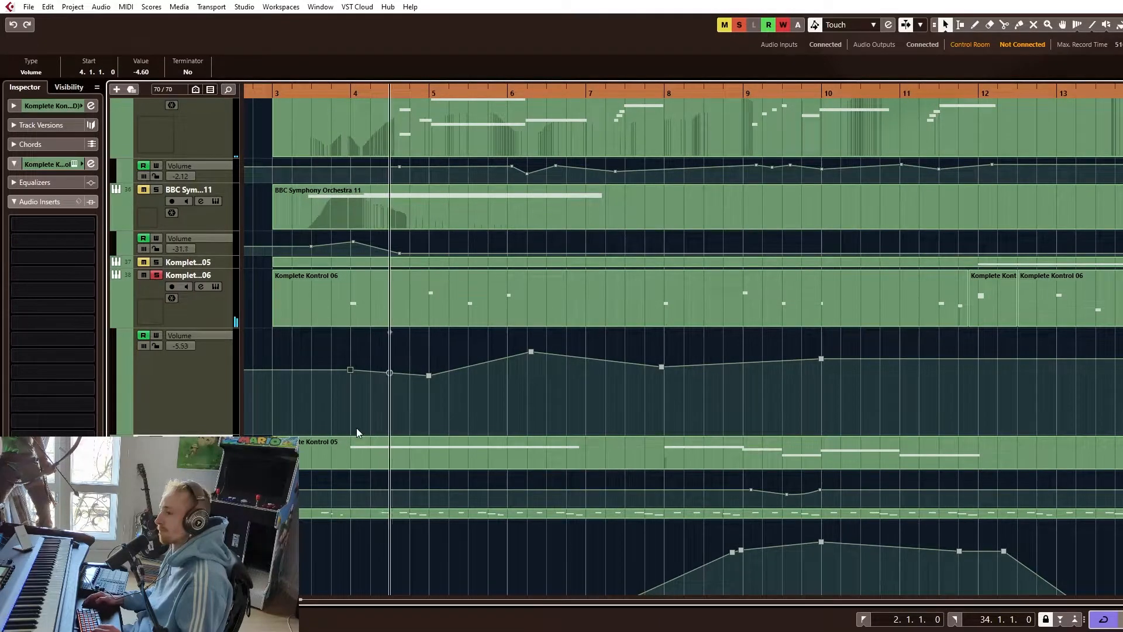
{"action": "scroll", "coordinate": [445, 446], "scroll_direction": "down", "scroll_amount": 2}
{"action": "key", "text": "space"}
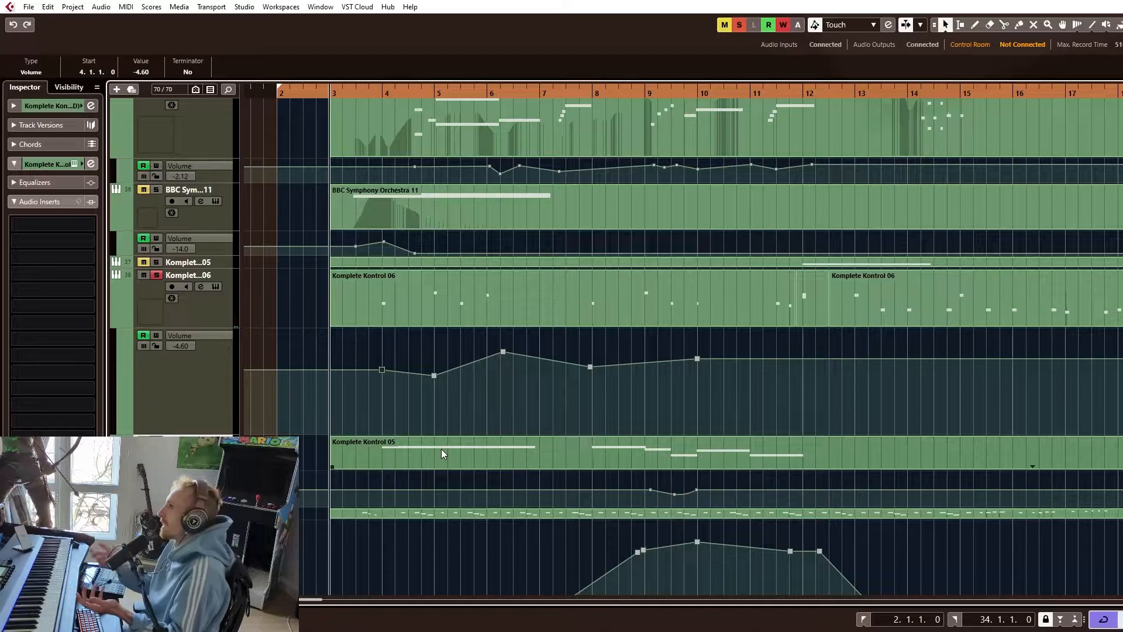
Move the playhead to bar 23 and play the second section of the soloed tracks
{"action": "key", "text": "g"}
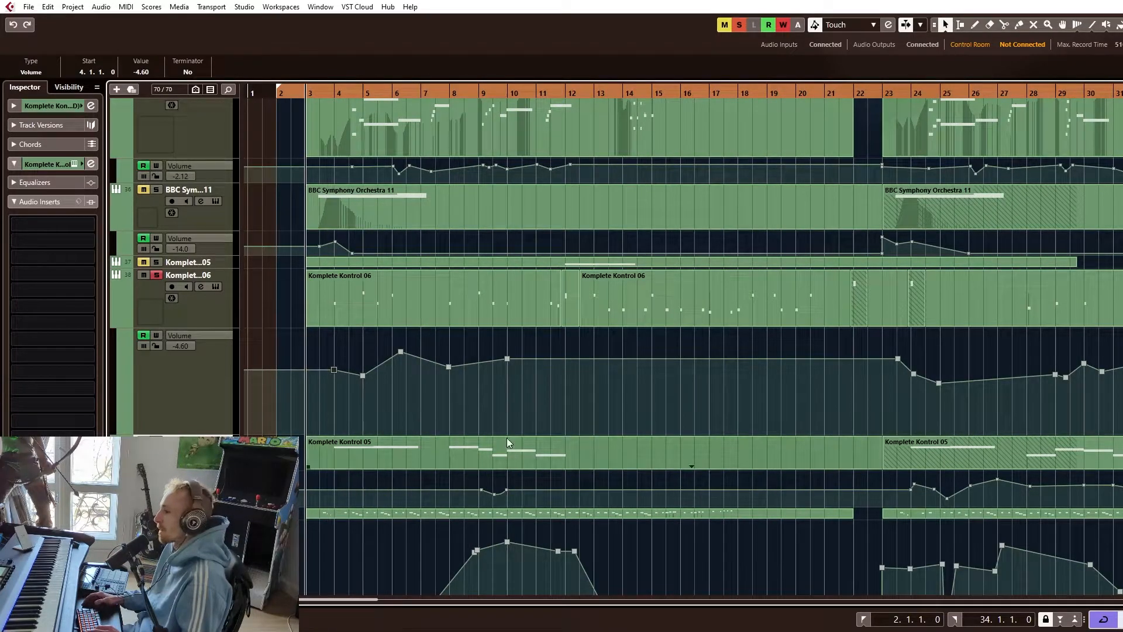
{"action": "left_click", "coordinate": [882, 91]}
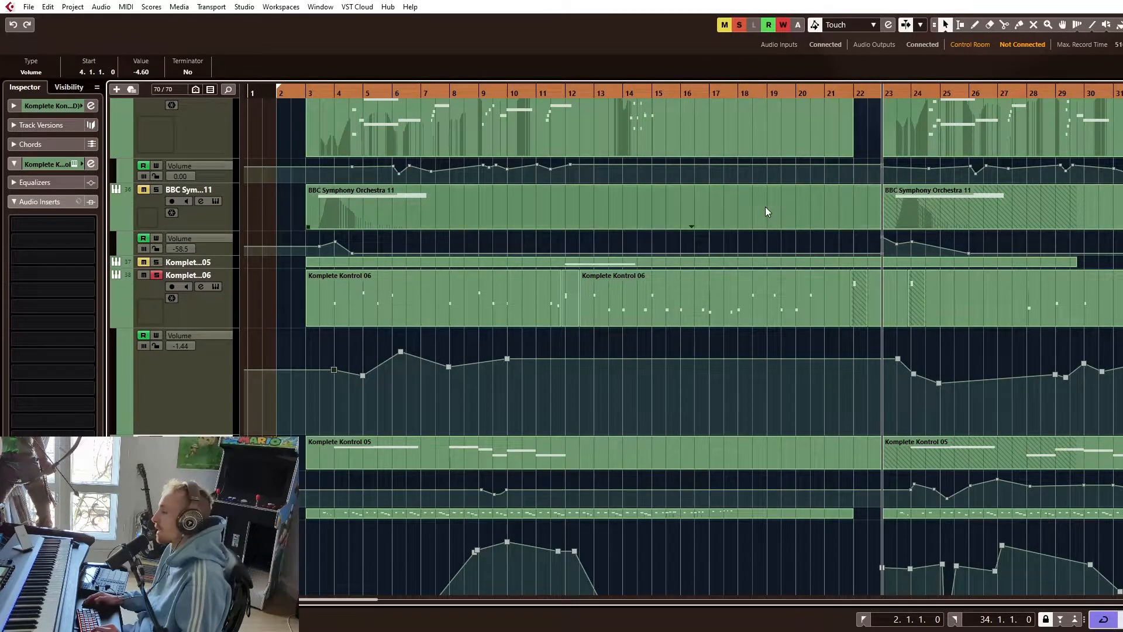
{"action": "key", "text": "space"}
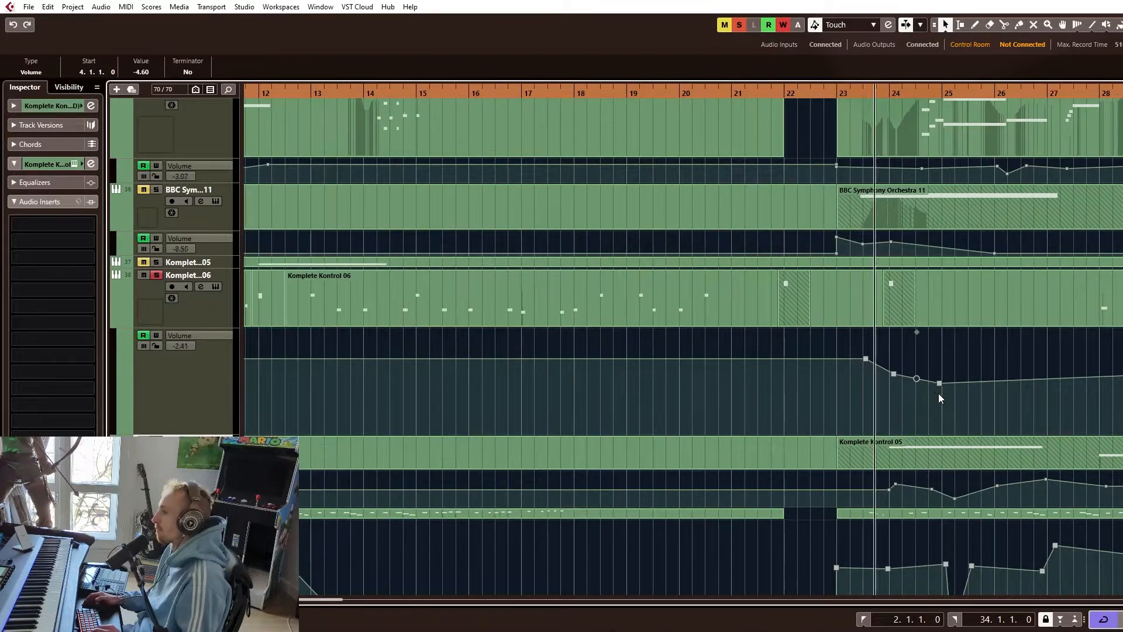
Clear all track solos and audition the full arrangement from bar 23, replaying the passage
{"action": "scroll", "coordinate": [938, 392], "scroll_direction": "up", "scroll_amount": 2}
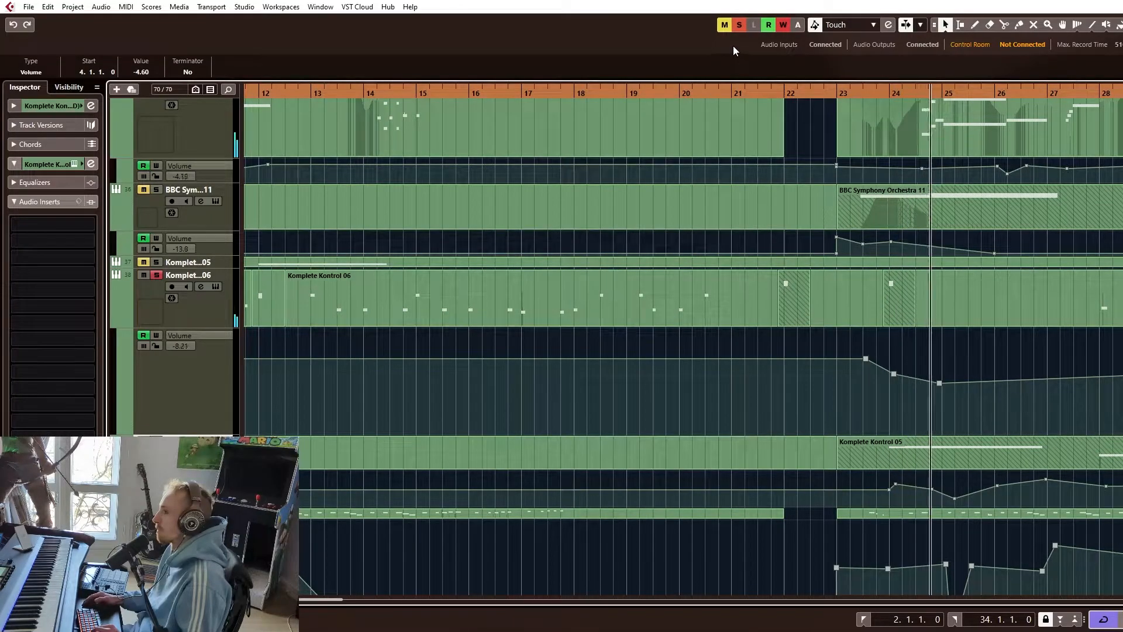
{"action": "key", "text": "space"}
{"action": "left_click", "coordinate": [739, 30]}
{"action": "key", "text": "space"}
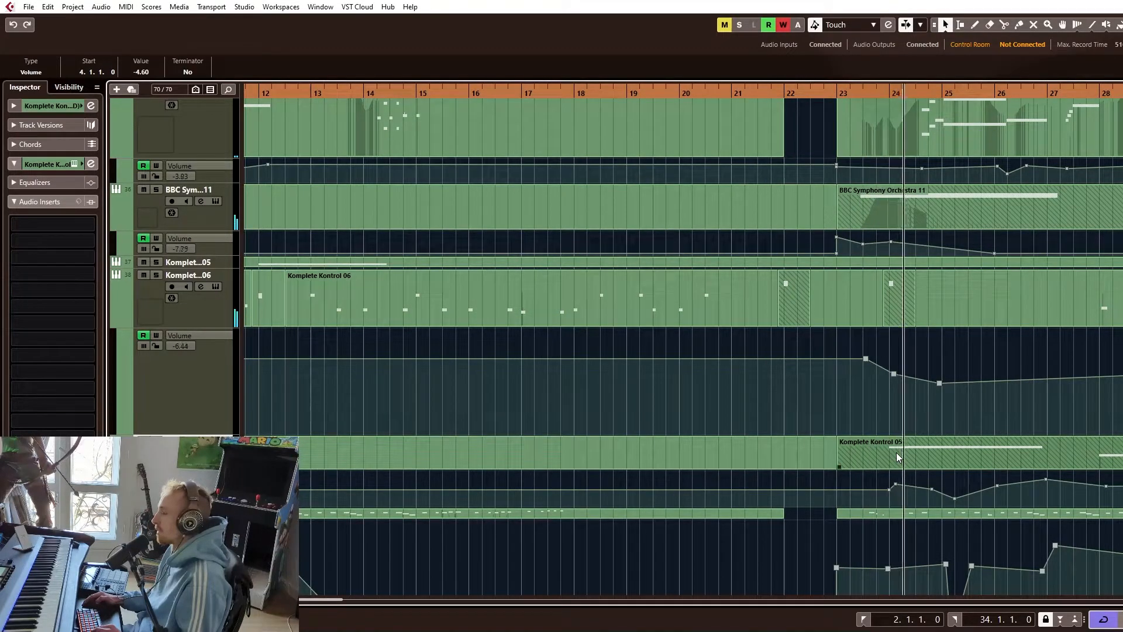
{"action": "key", "text": "space"}
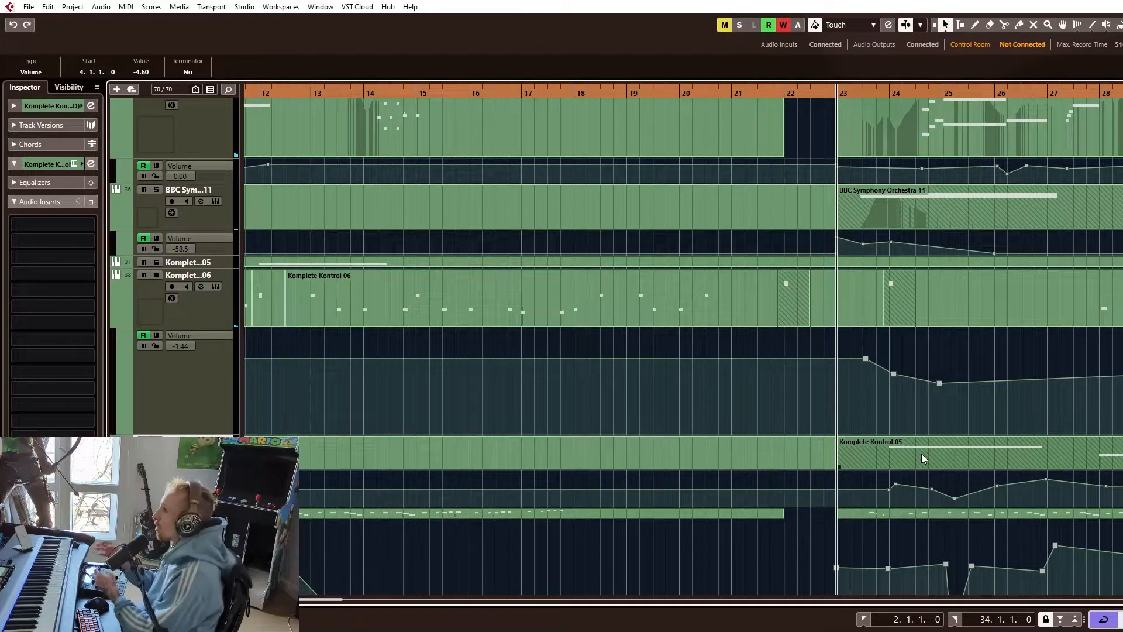
{"action": "key", "text": "space"}
{"action": "scroll", "coordinate": [837, 448], "scroll_direction": "down", "scroll_amount": 3}
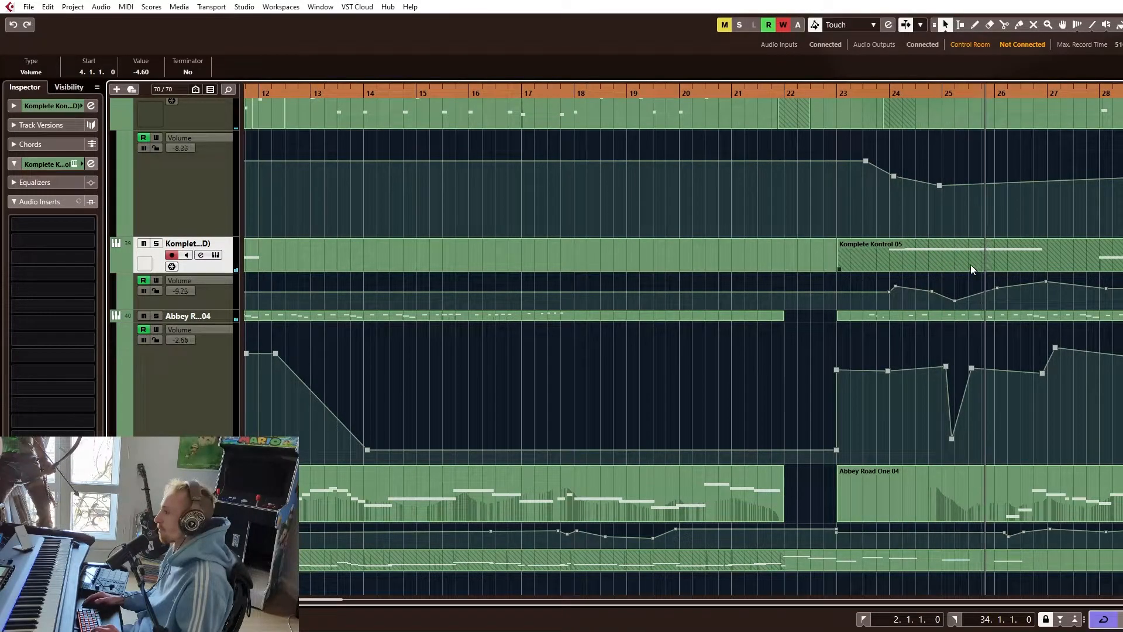
{"action": "key", "text": "space"}
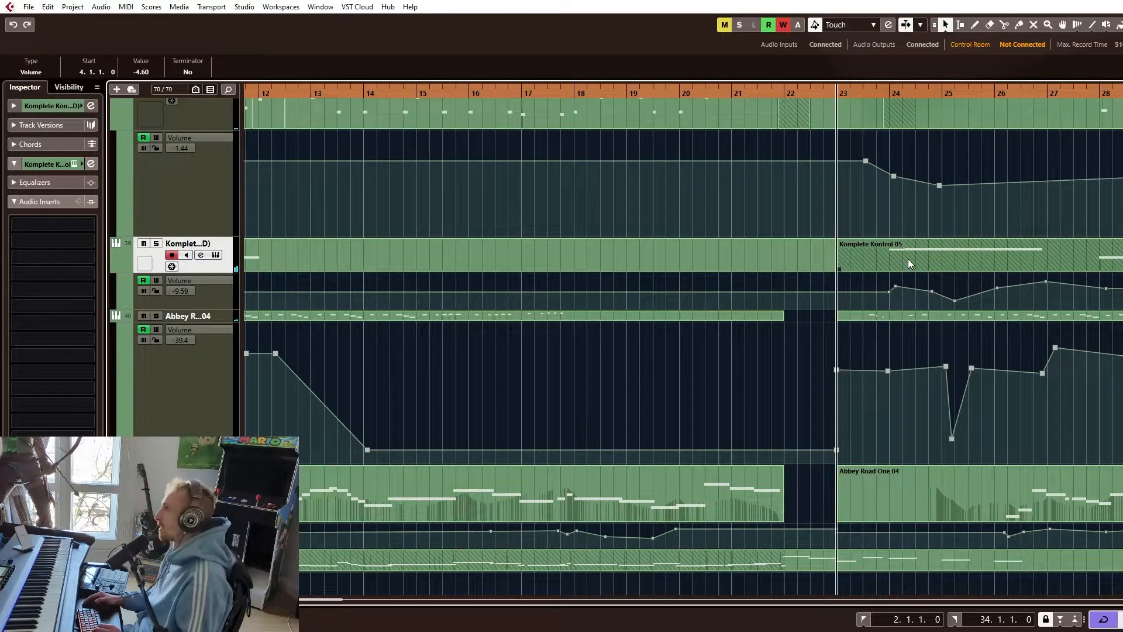
Solo the Abbey Road One 04 track below the Komplete Kontrol 05 part and play its part from bar 3
{"action": "scroll", "coordinate": [908, 258], "scroll_direction": "up", "scroll_amount": 2, "text": "ctrl"}
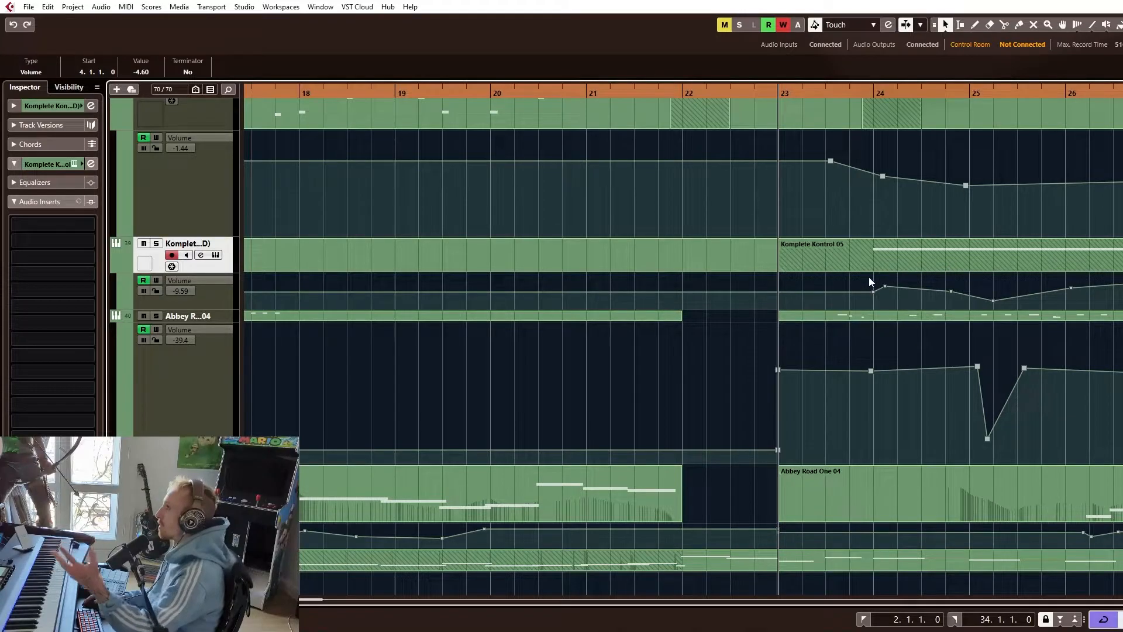
{"action": "scroll", "coordinate": [481, 316], "scroll_direction": "down", "scroll_amount": 3, "text": "ctrl"}
{"action": "scroll", "coordinate": [468, 316], "scroll_direction": "left", "scroll_amount": 5}
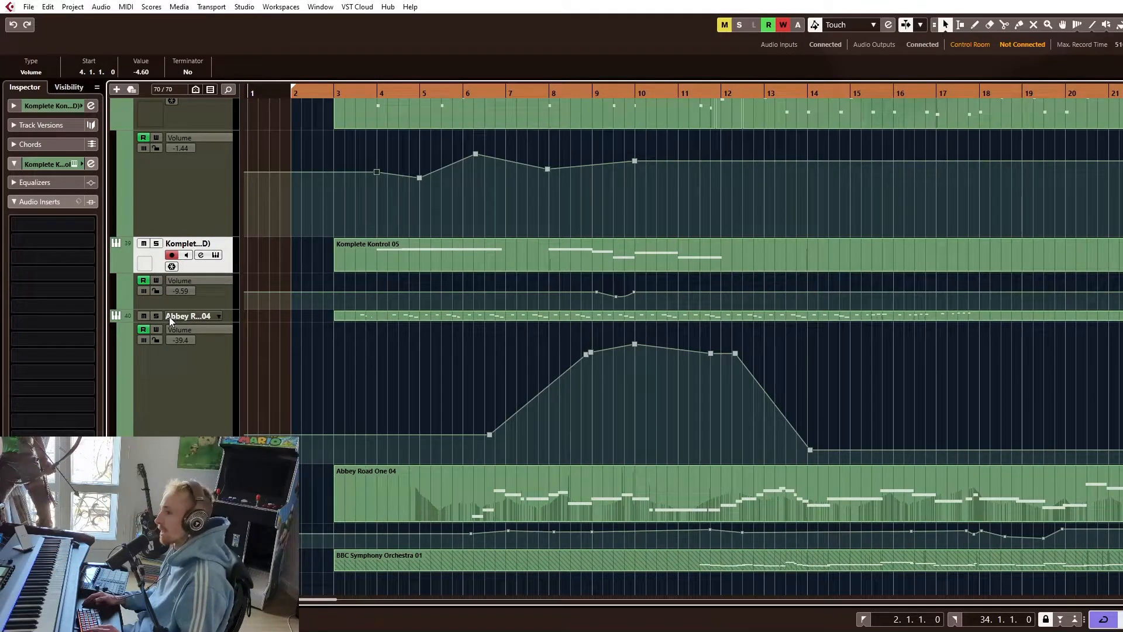
{"action": "left_click", "coordinate": [221, 317]}
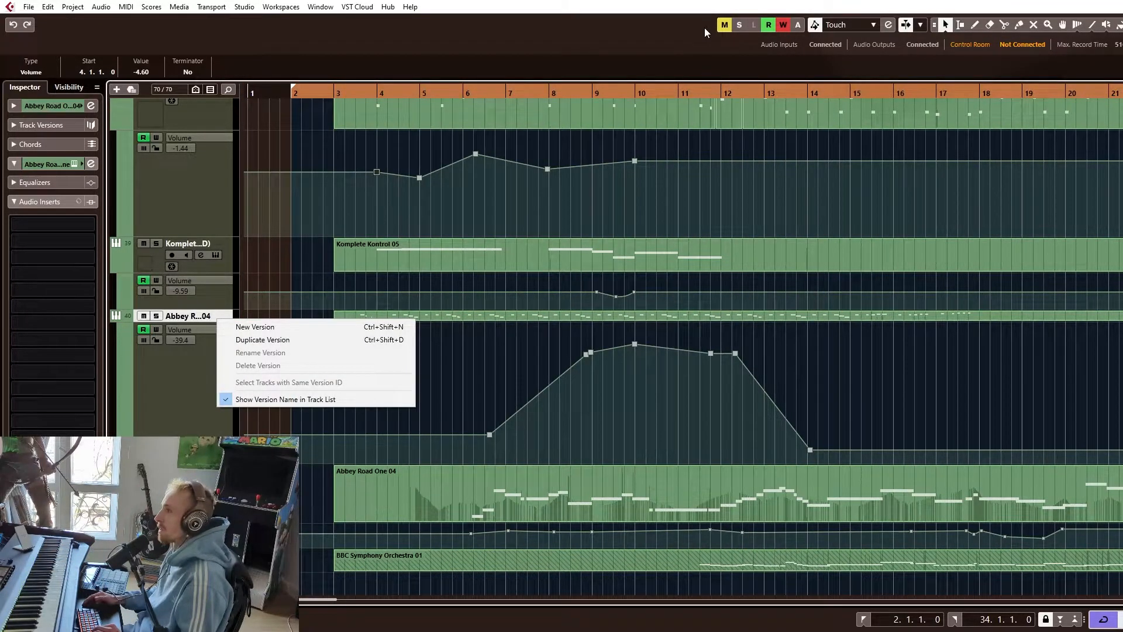
{"action": "left_click", "coordinate": [746, 23]}
{"action": "key", "text": "s"}
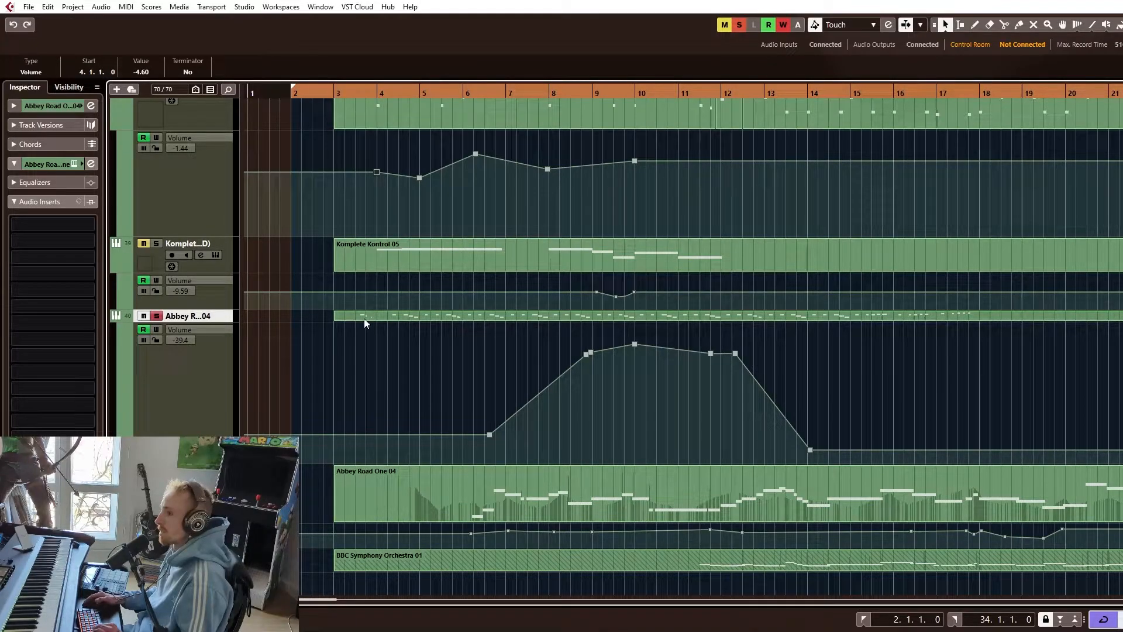
{"action": "left_click", "coordinate": [364, 318]}
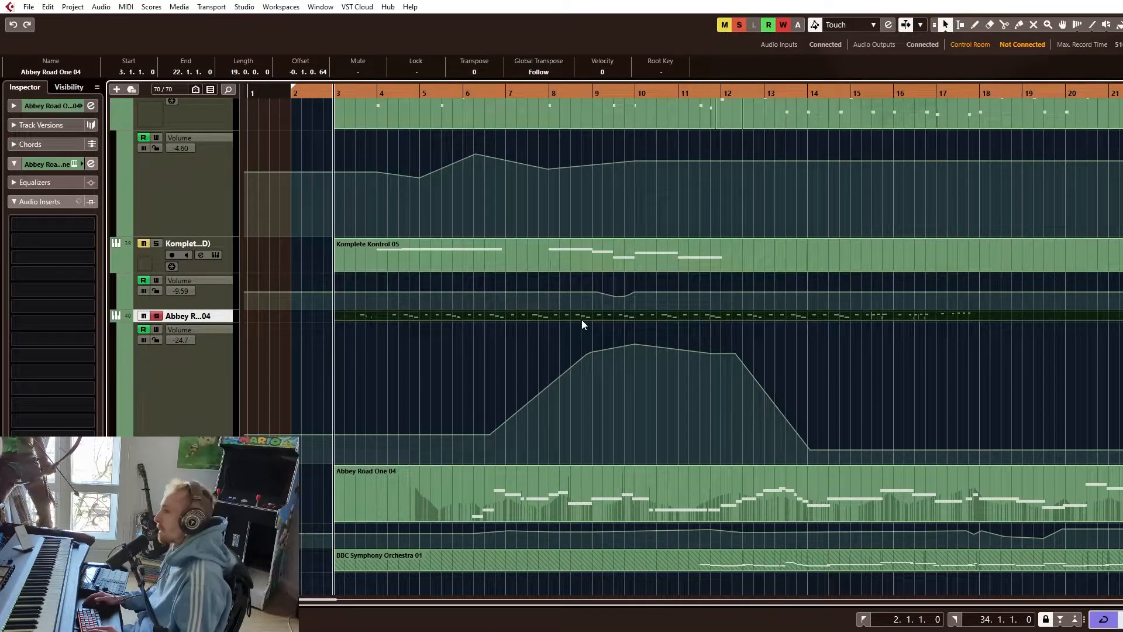
{"action": "scroll", "coordinate": [343, 385], "scroll_direction": "up", "scroll_amount": 2}
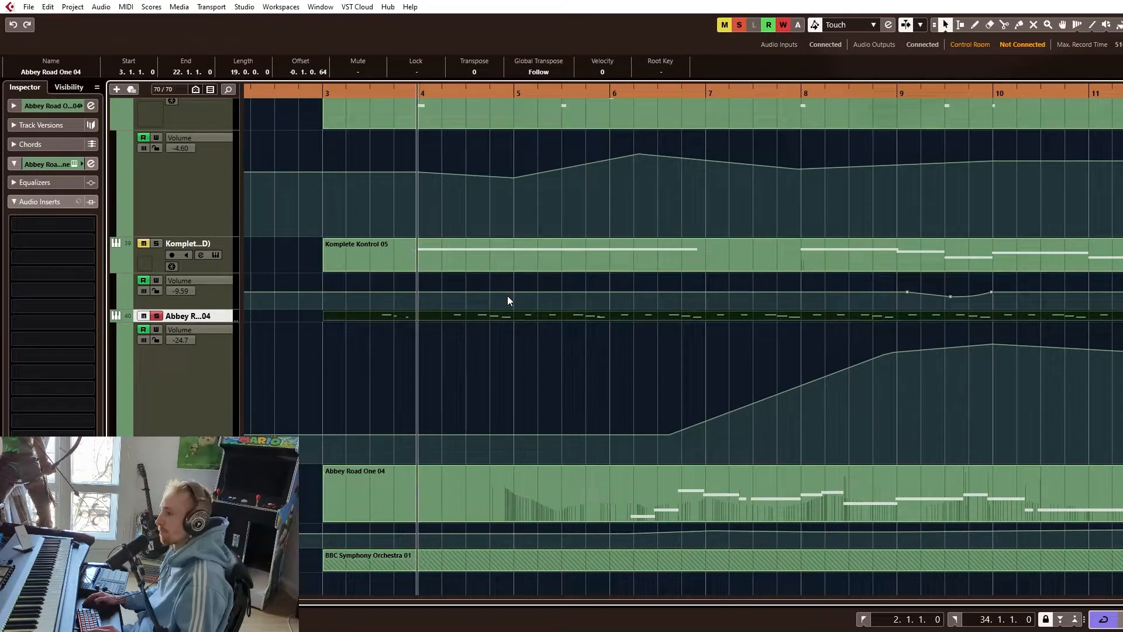
Move the Abbey Road One 04 volume automation point before the rise to bar 6 at -17.5 and replay the part
{"action": "left_click_drag", "start_coordinate": [667, 436], "coordinate": [609, 428]}
{"action": "key", "text": "space"}
{"action": "key", "text": "g"}
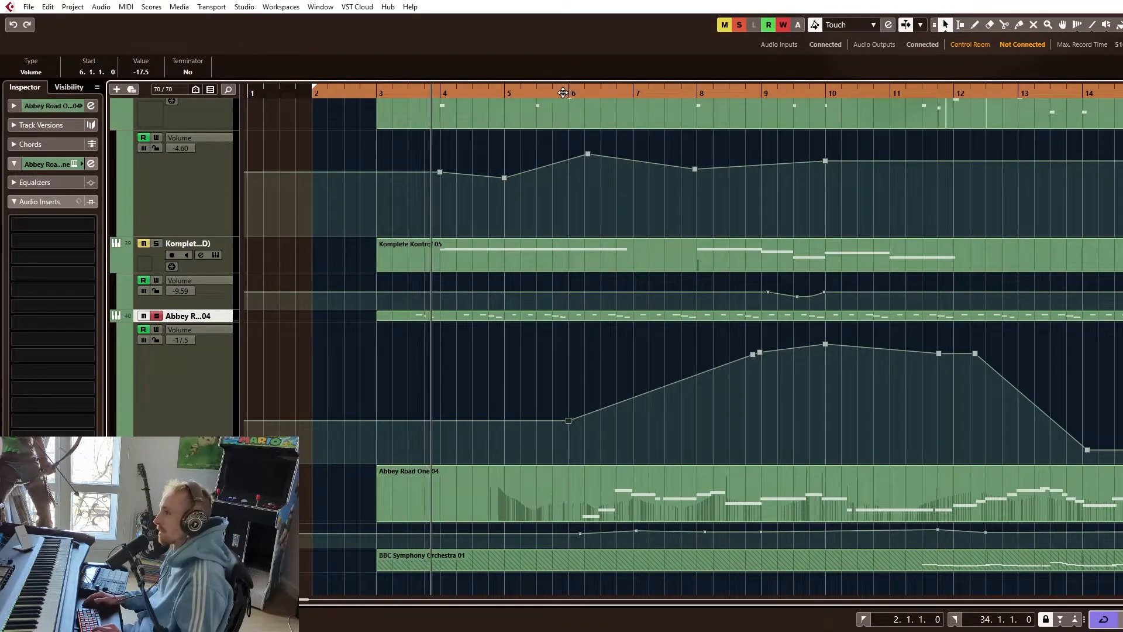
{"action": "scroll", "coordinate": [612, 477], "scroll_direction": "up", "scroll_amount": 1}
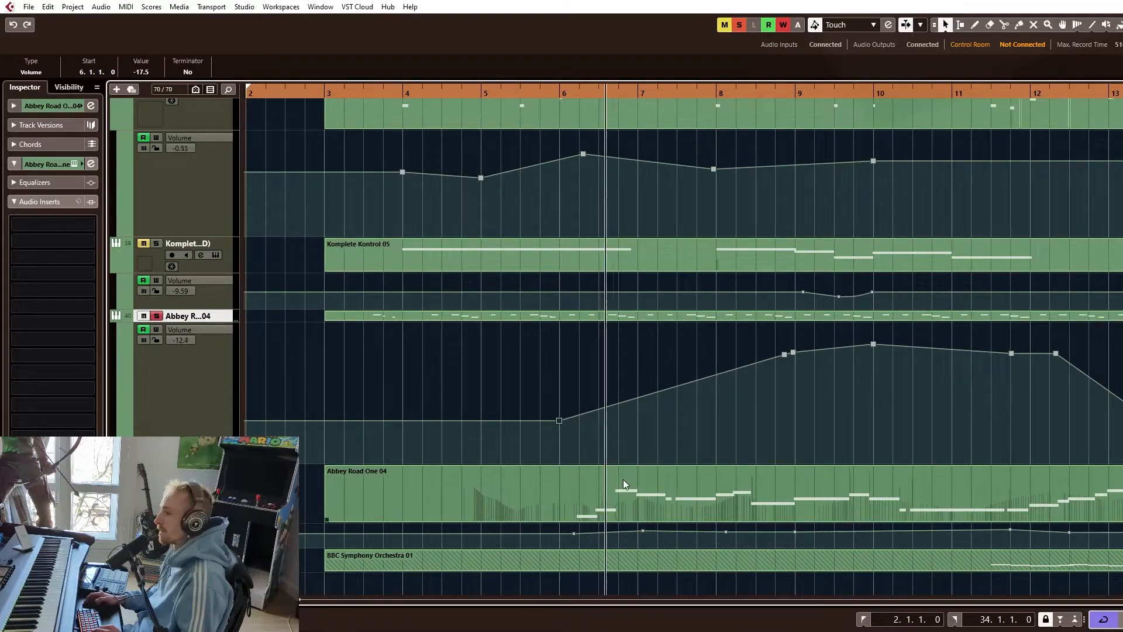
{"action": "key", "text": "g"}
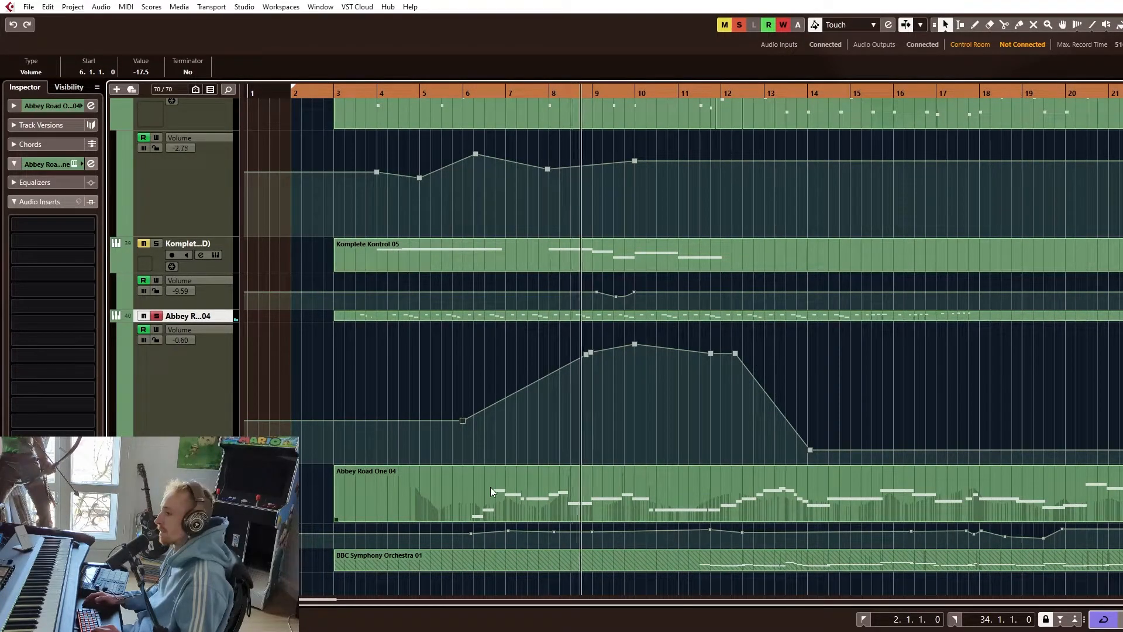
{"action": "key", "text": "space"}
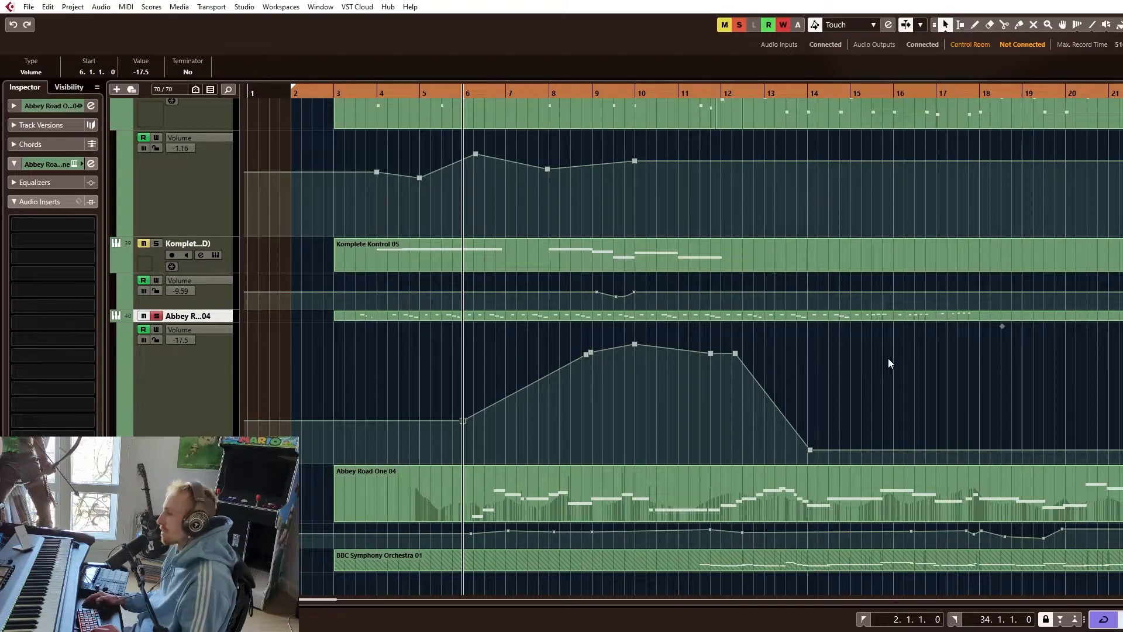
Solo the Komplete Kontrol 03 track too, select its Abbey Road One 04 part and play from bar 3
{"action": "left_click_drag", "start_coordinate": [1122, 179], "coordinate": [1122, 130]}
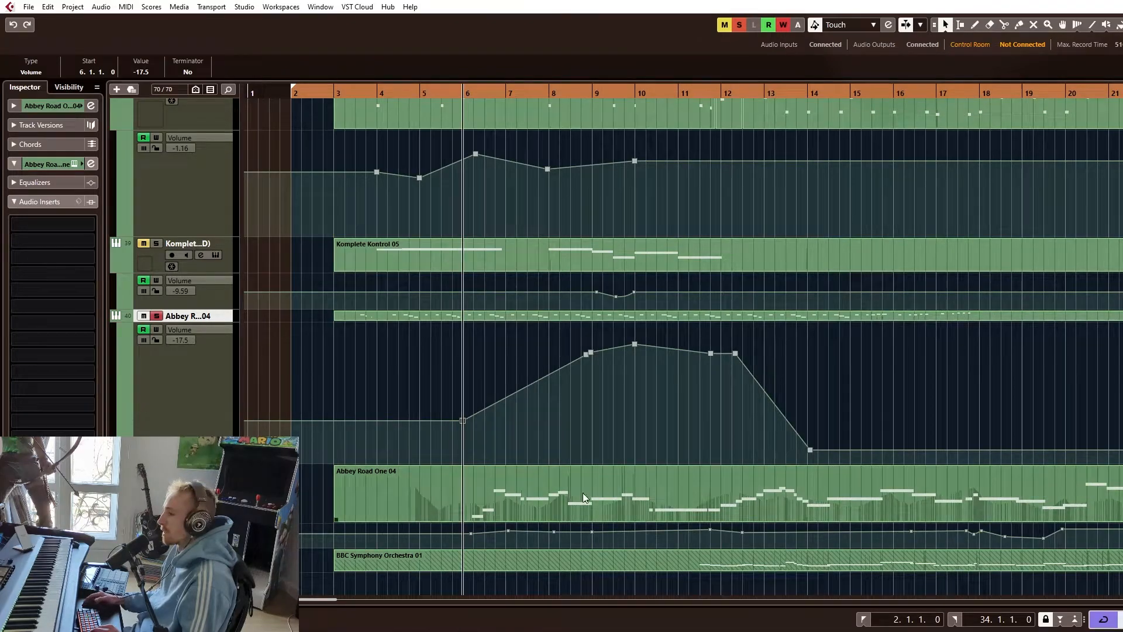
{"action": "scroll", "coordinate": [566, 496], "scroll_direction": "down", "scroll_amount": 2}
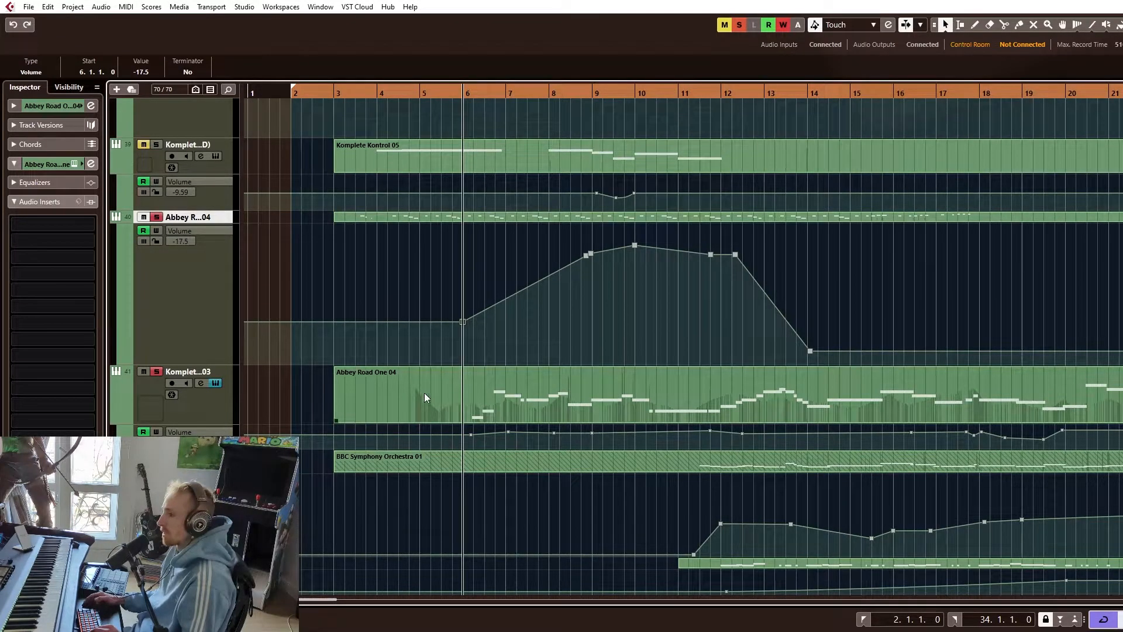
{"action": "left_click", "coordinate": [467, 378]}
{"action": "key", "text": "space"}
Add the BBC Symphony Orchestra 04 track to the solo during playback, and stop after listening to the combination
{"action": "scroll", "coordinate": [466, 378], "scroll_direction": "up", "scroll_amount": 20}
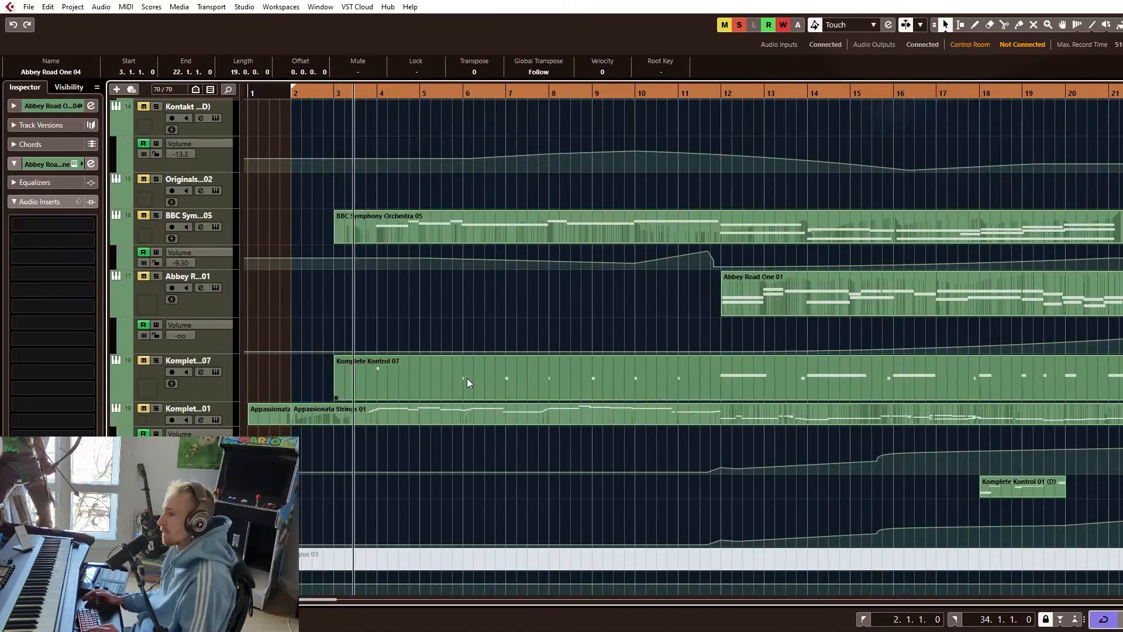
{"action": "scroll", "coordinate": [467, 378], "scroll_direction": "down", "scroll_amount": 6}
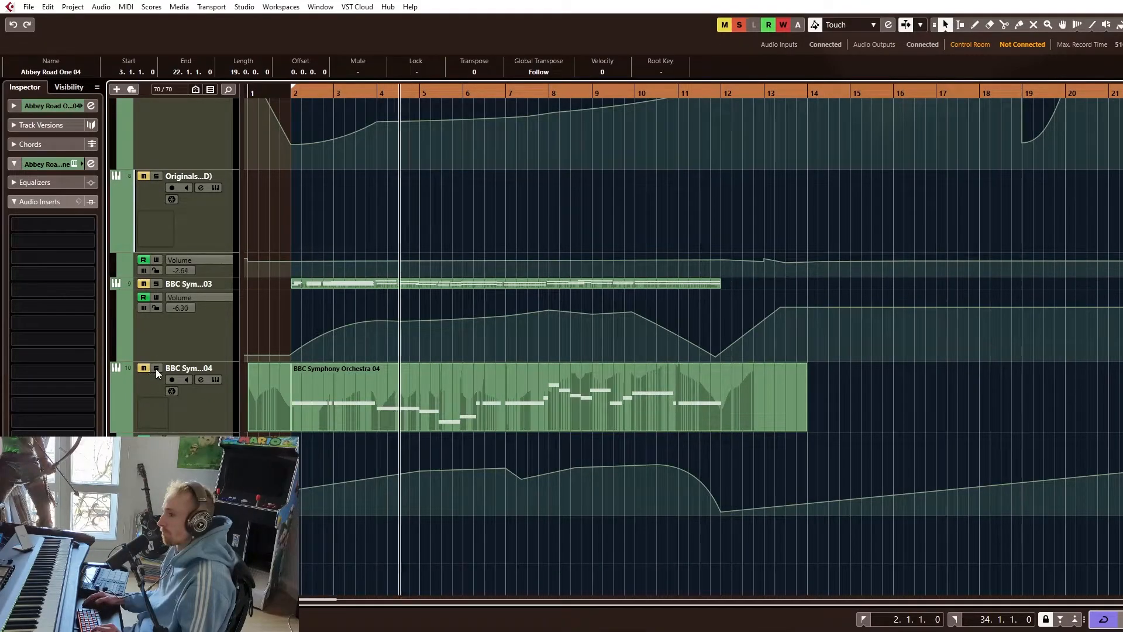
{"action": "scroll", "coordinate": [497, 293], "scroll_direction": "up", "scroll_amount": 15}
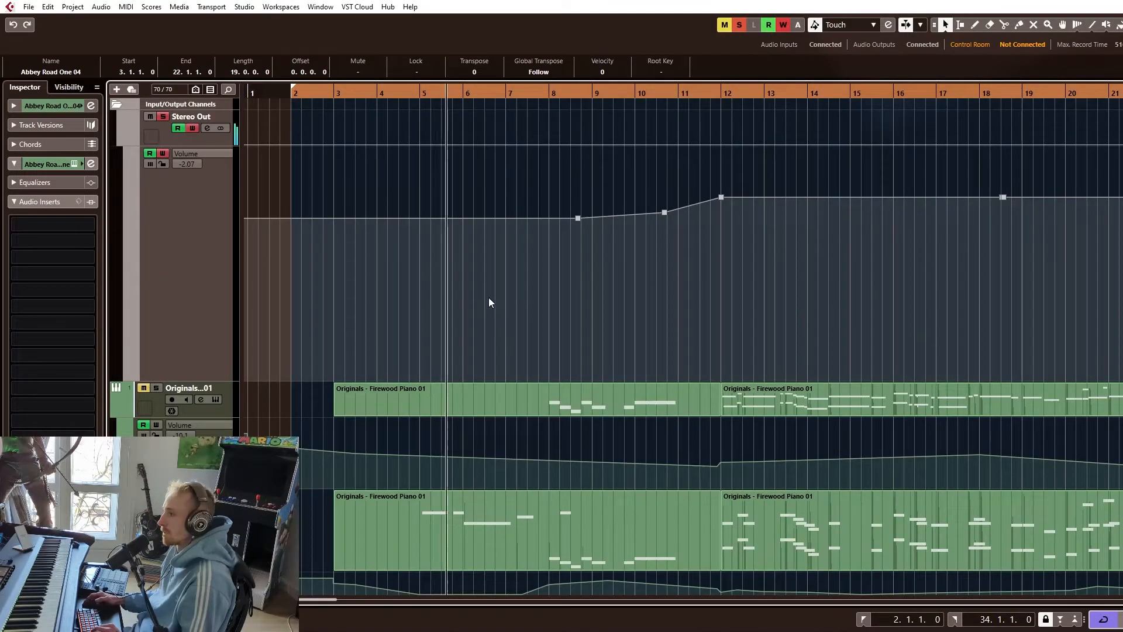
{"action": "scroll", "coordinate": [475, 296], "scroll_direction": "down", "scroll_amount": 2}
{"action": "scroll", "coordinate": [471, 294], "scroll_direction": "down", "scroll_amount": 4}
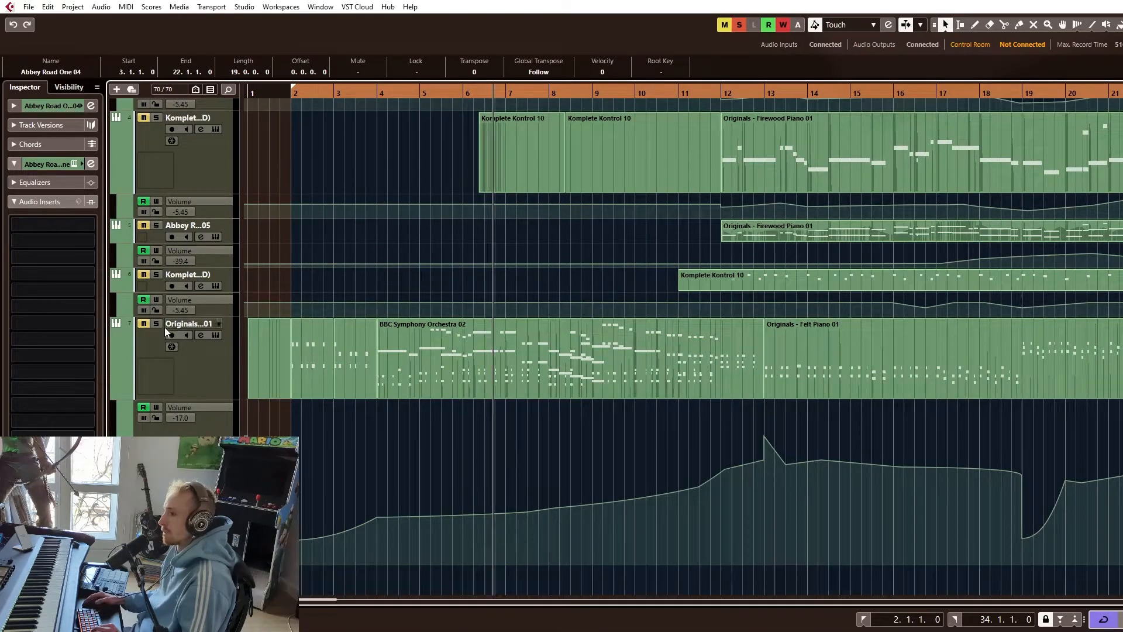
{"action": "scroll", "coordinate": [595, 391], "scroll_direction": "down", "scroll_amount": 2}
{"action": "scroll", "coordinate": [595, 389], "scroll_direction": "down", "scroll_amount": 3}
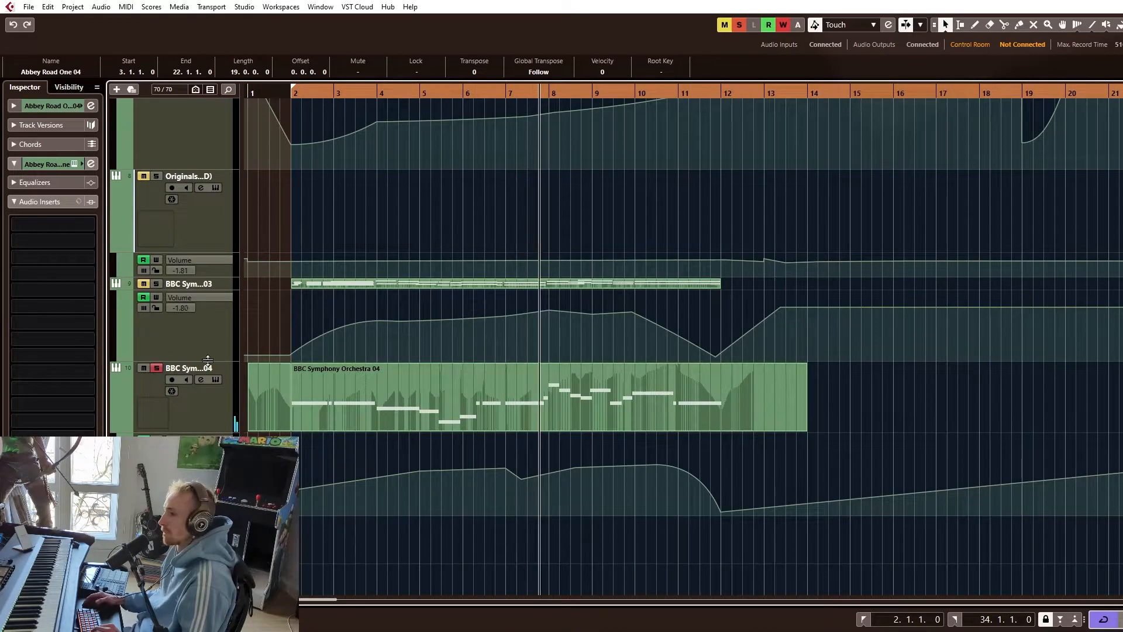
{"action": "scroll", "coordinate": [521, 389], "scroll_direction": "down", "scroll_amount": 2}
{"action": "scroll", "coordinate": [521, 390], "scroll_direction": "down", "scroll_amount": 20}
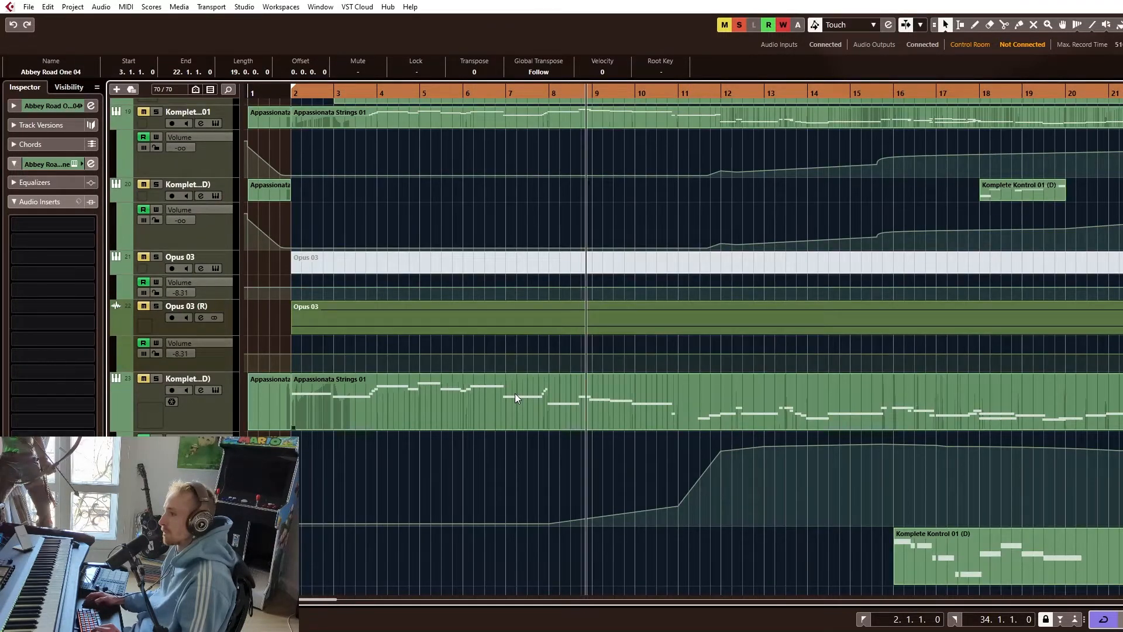
{"action": "scroll", "coordinate": [509, 399], "scroll_direction": "down", "scroll_amount": 4}
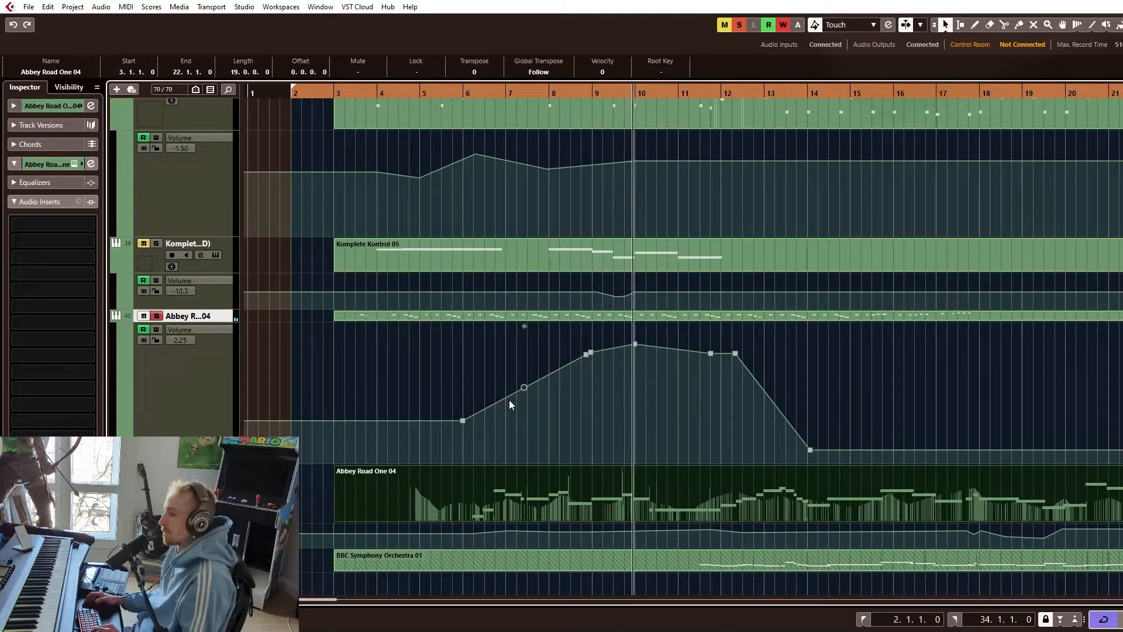
{"action": "key", "text": "space"}
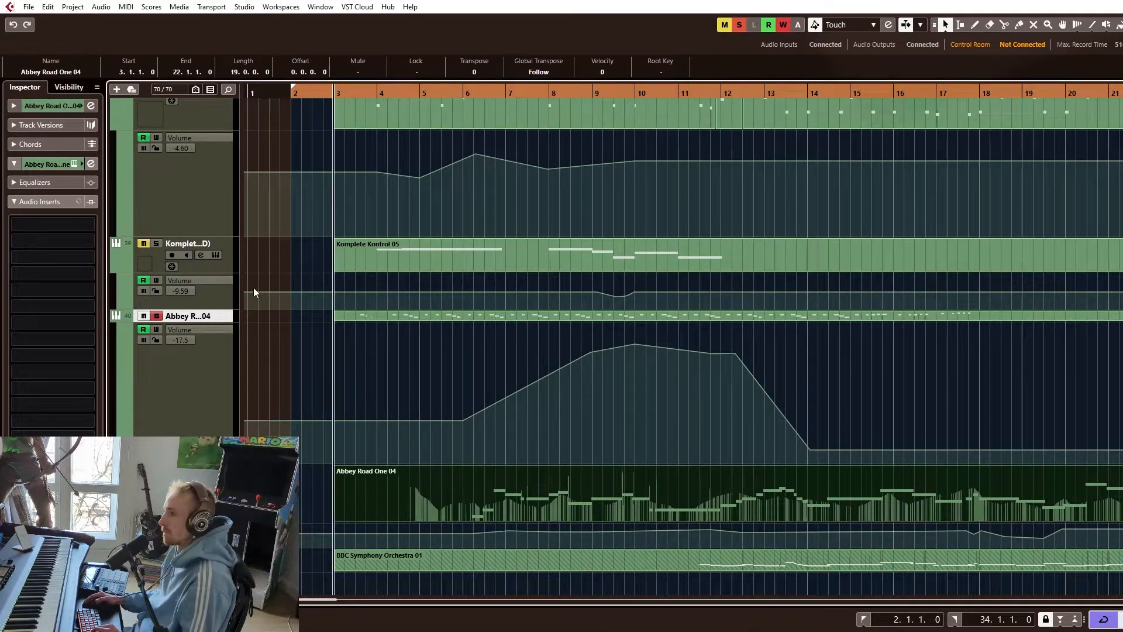
Replay from bar 3, add the Kontakt 02 track to the solo, and stop after listening
{"action": "scroll", "coordinate": [487, 304], "scroll_direction": "up", "scroll_amount": 5}
{"action": "key", "text": "space"}
{"action": "scroll", "coordinate": [455, 319], "scroll_direction": "up", "scroll_amount": 4}
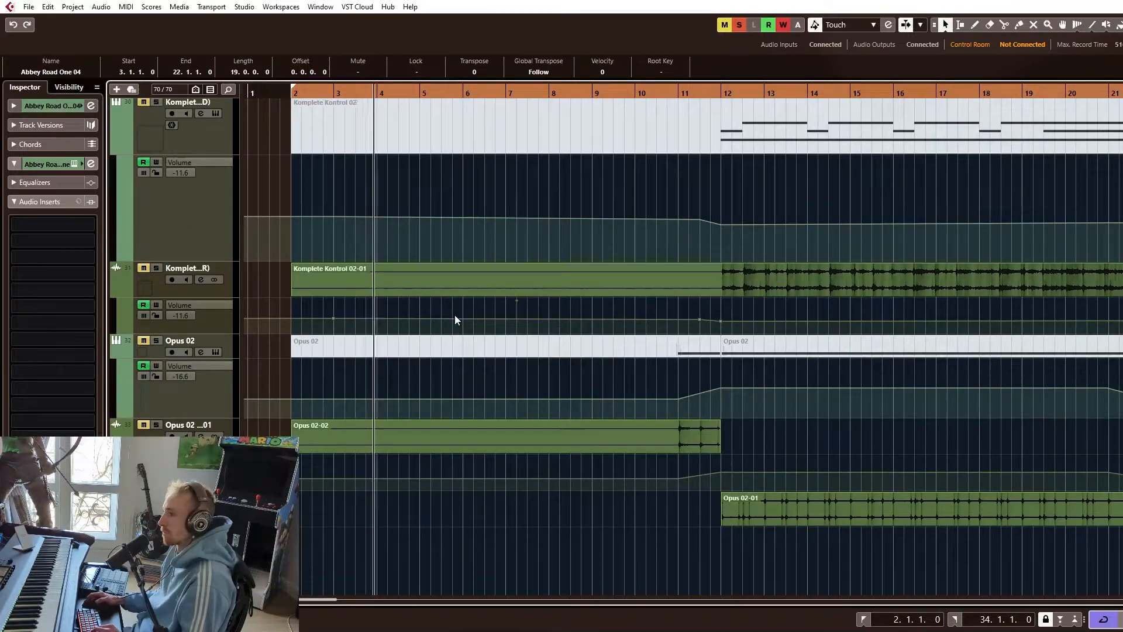
{"action": "scroll", "coordinate": [455, 313], "scroll_direction": "up", "scroll_amount": 6}
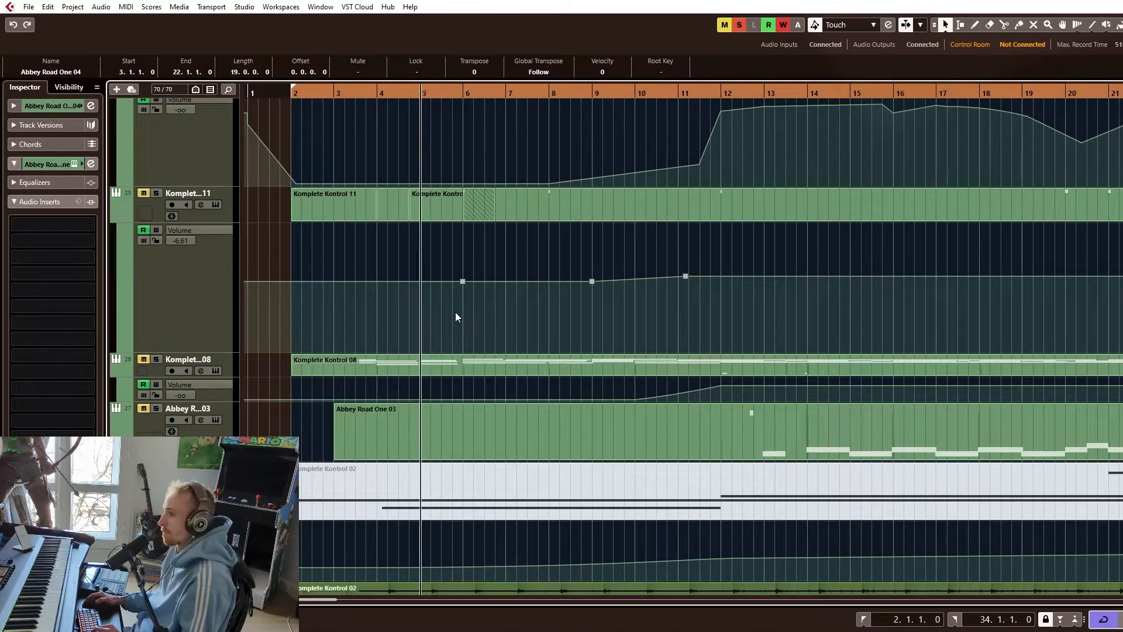
{"action": "scroll", "coordinate": [455, 311], "scroll_direction": "up", "scroll_amount": 10}
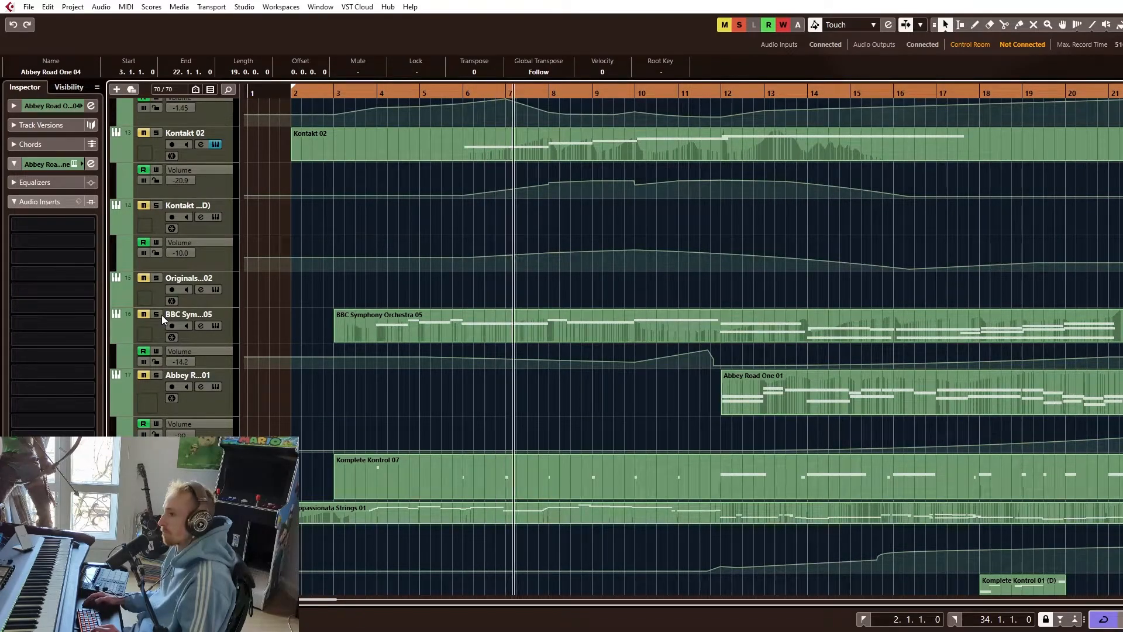
{"action": "scroll", "coordinate": [357, 279], "scroll_direction": "up", "scroll_amount": 2}
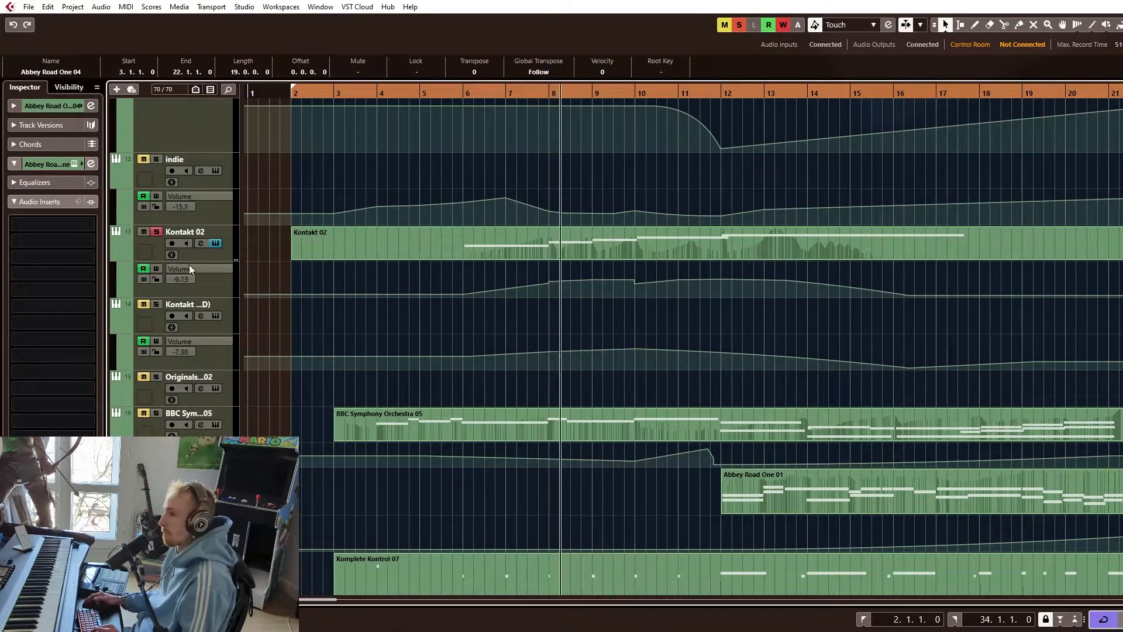
{"action": "scroll", "coordinate": [465, 349], "scroll_direction": "down", "scroll_amount": 8}
{"action": "scroll", "coordinate": [443, 366], "scroll_direction": "down", "scroll_amount": 20}
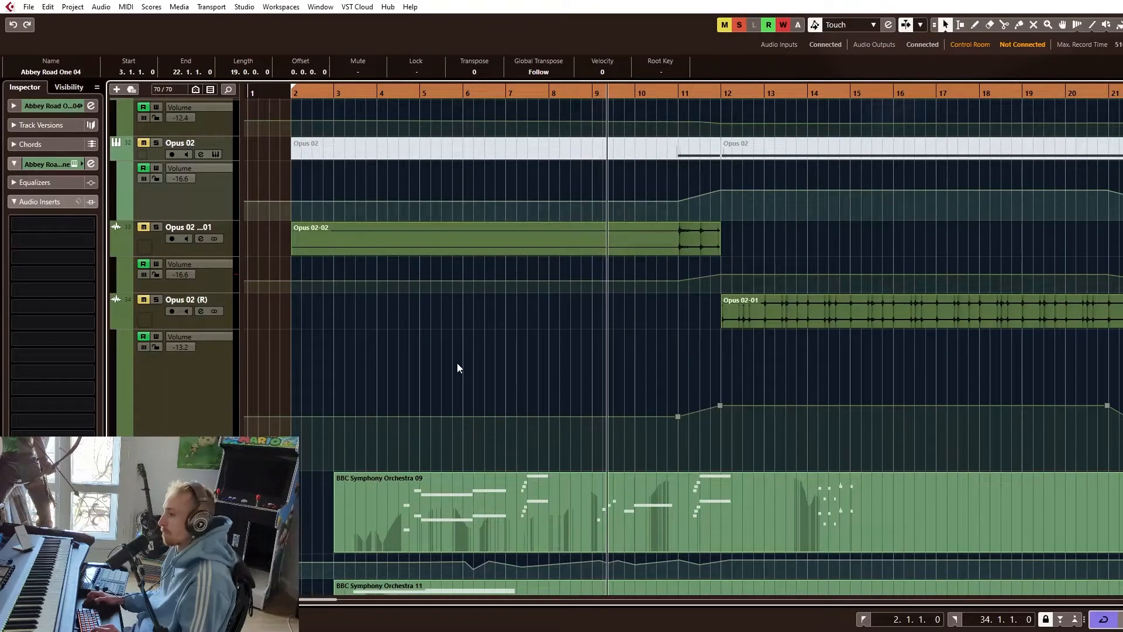
{"action": "scroll", "coordinate": [457, 376], "scroll_direction": "down", "scroll_amount": 14}
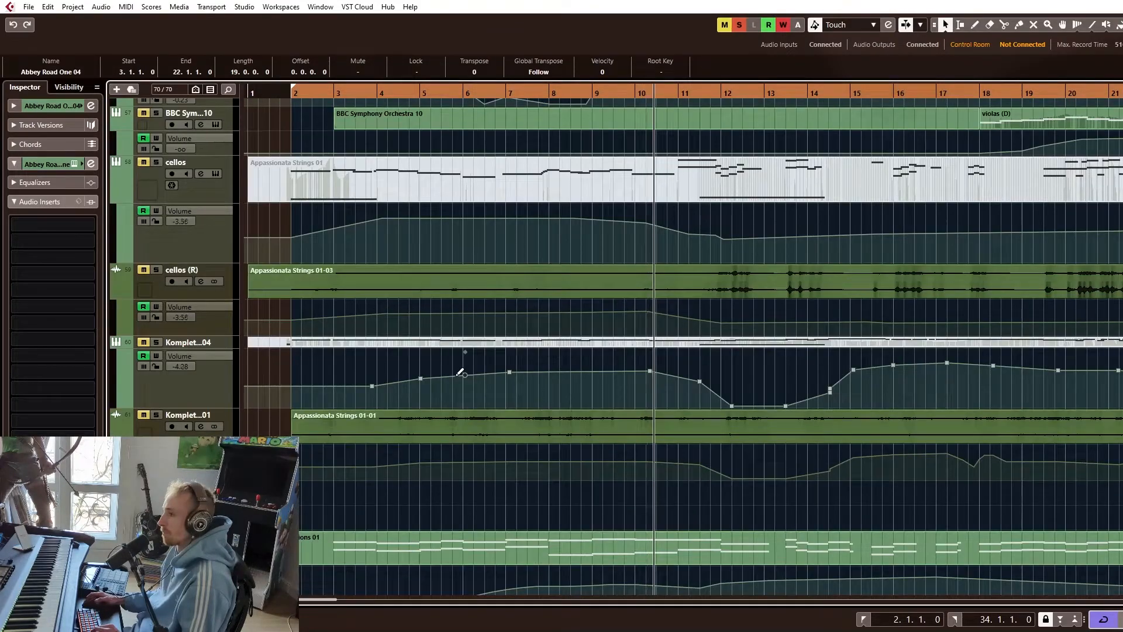
{"action": "scroll", "coordinate": [455, 374], "scroll_direction": "up", "scroll_amount": 8}
{"action": "key", "text": "space"}
Select the tracks from violas (D) up to violin s and solo them together
{"action": "left_click", "coordinate": [192, 429]}
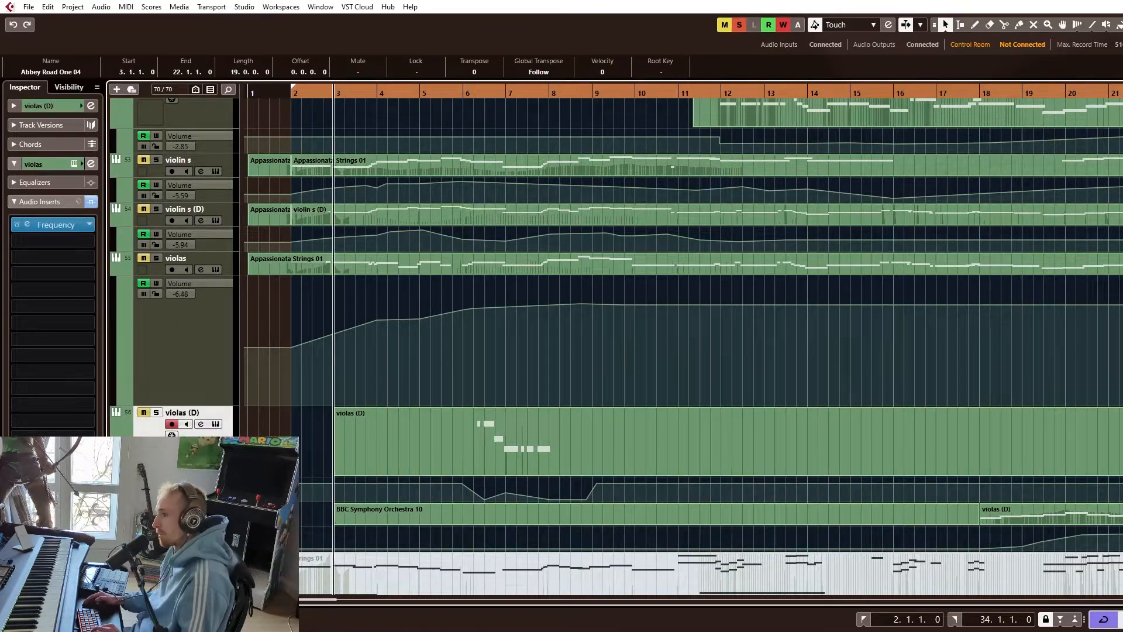
{"action": "left_click", "coordinate": [219, 261], "text": "shift"}
{"action": "left_click", "coordinate": [223, 170], "text": "shift"}
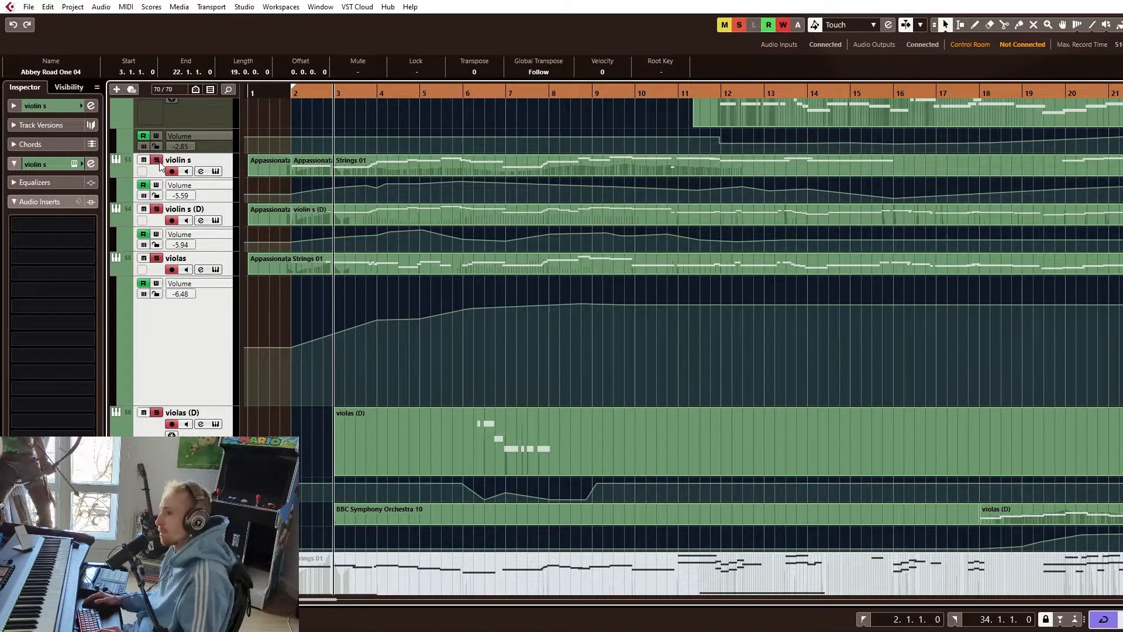
Select the parts on the violin s, violin s (D), violas and violas (D) tracks and open them together in the Key Editor
{"action": "mouse_move", "coordinate": [399, 177]}
{"action": "left_mouse_down"}
{"action": "mouse_move", "coordinate": [407, 167]}
{"action": "mouse_move", "coordinate": [436, 420]}
{"action": "left_mouse_up"}
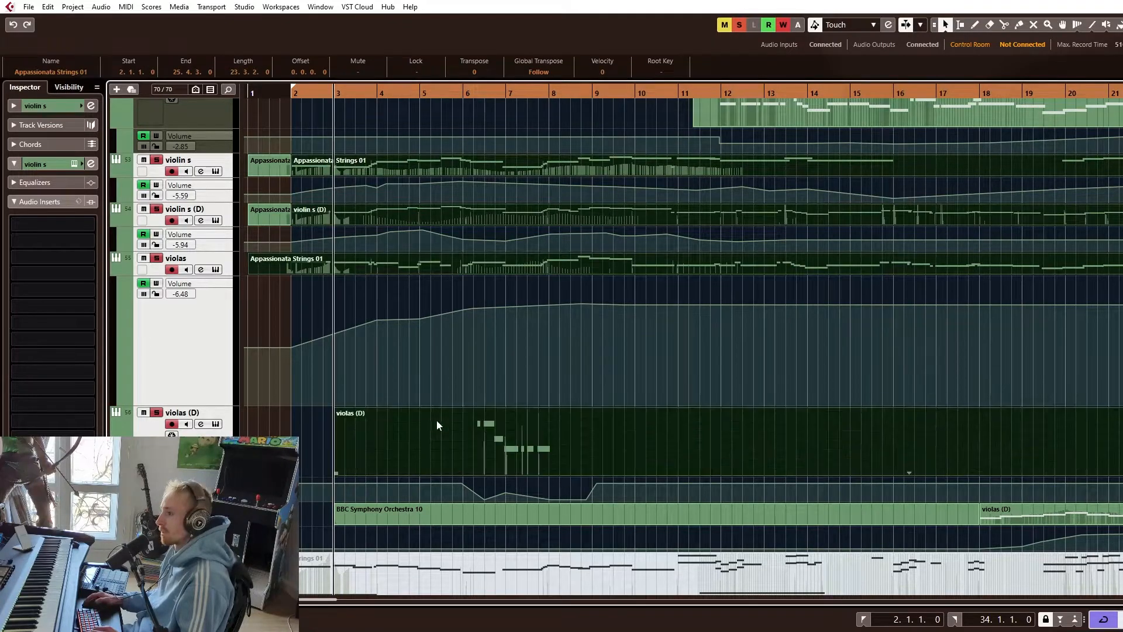
{"action": "double_click", "coordinate": [524, 261]}
{"action": "scroll", "coordinate": [476, 346], "scroll_direction": "down", "scroll_amount": 2}
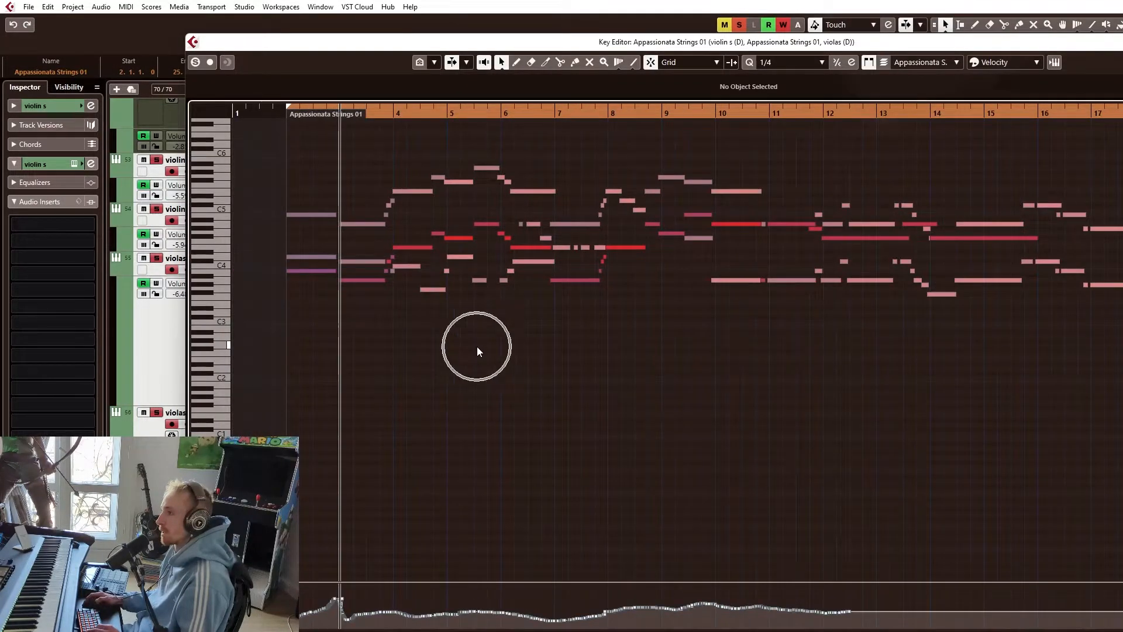
Play the soloed violin and viola parts, follow their notes in the Key Editor through bar 12, and close the editor
{"action": "key", "text": "KP_1"}
{"action": "scroll", "coordinate": [449, 337], "scroll_direction": "up", "scroll_amount": 1}
{"action": "key", "text": "space"}
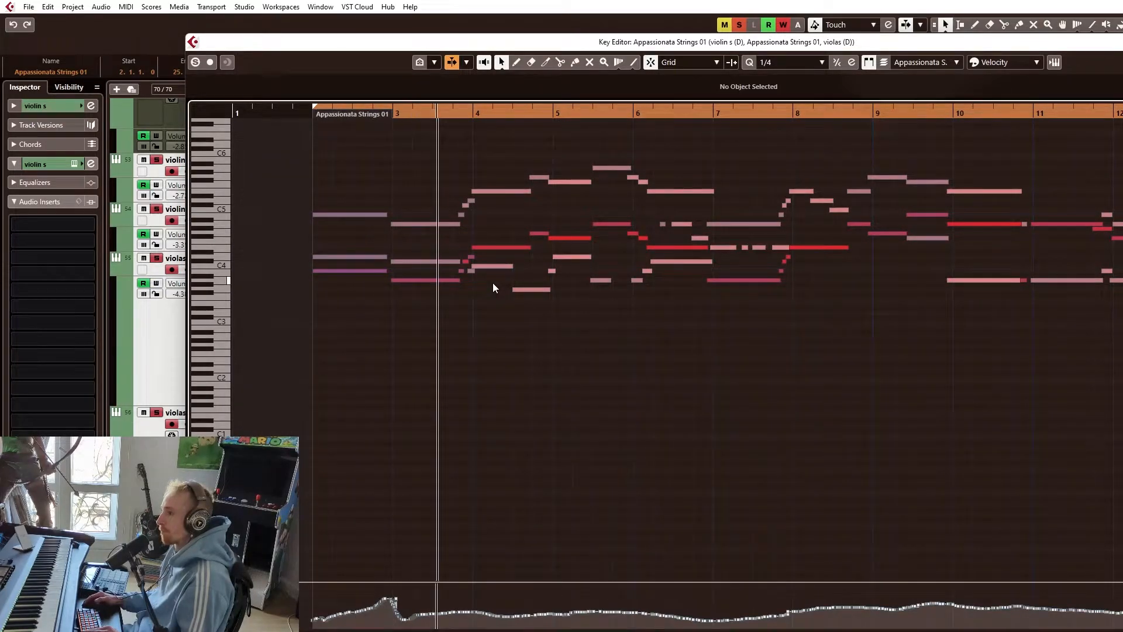
{"action": "scroll", "coordinate": [541, 252], "scroll_direction": "down", "scroll_amount": 1}
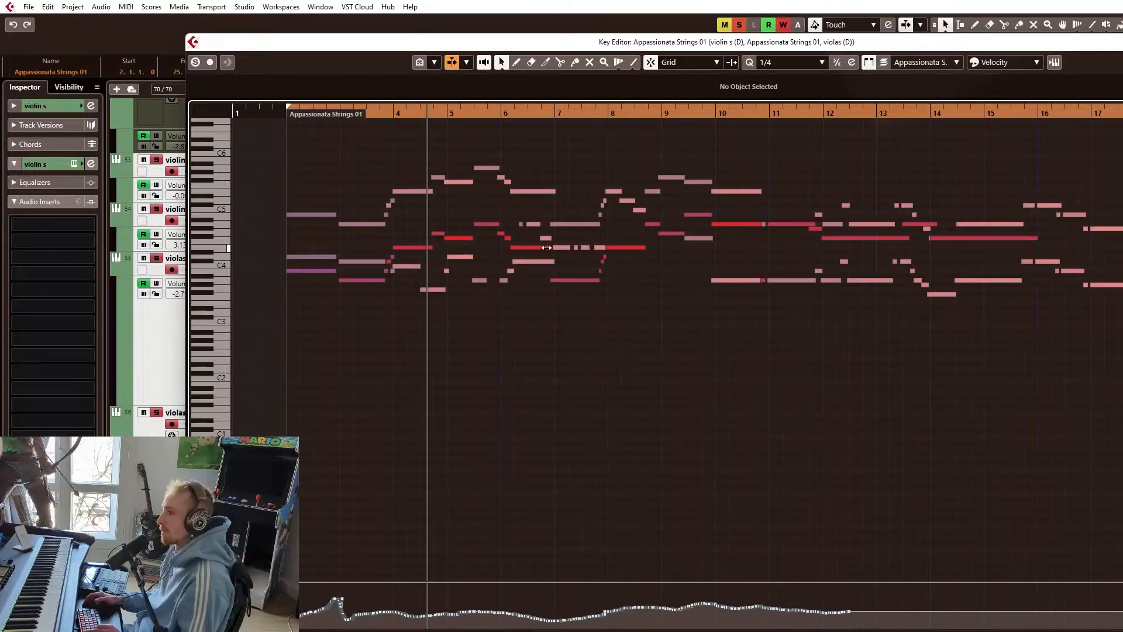
{"action": "scroll", "coordinate": [490, 223], "scroll_direction": "up", "scroll_amount": 1}
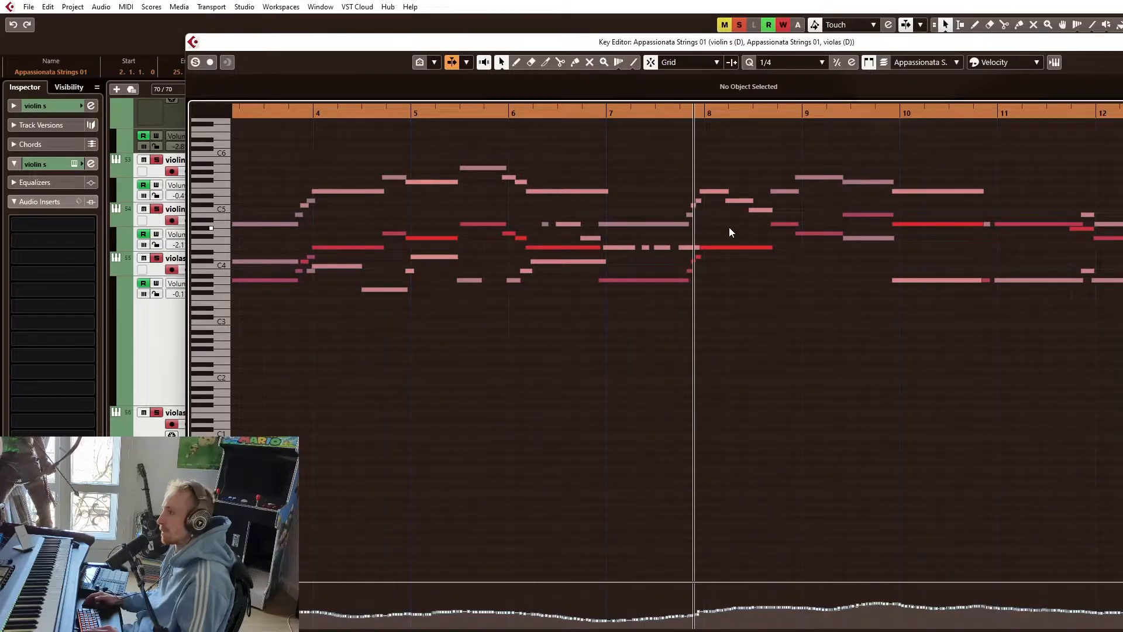
{"action": "scroll", "coordinate": [770, 216], "scroll_direction": "down", "scroll_amount": 1}
{"action": "scroll", "coordinate": [771, 217], "scroll_direction": "right", "scroll_amount": 1}
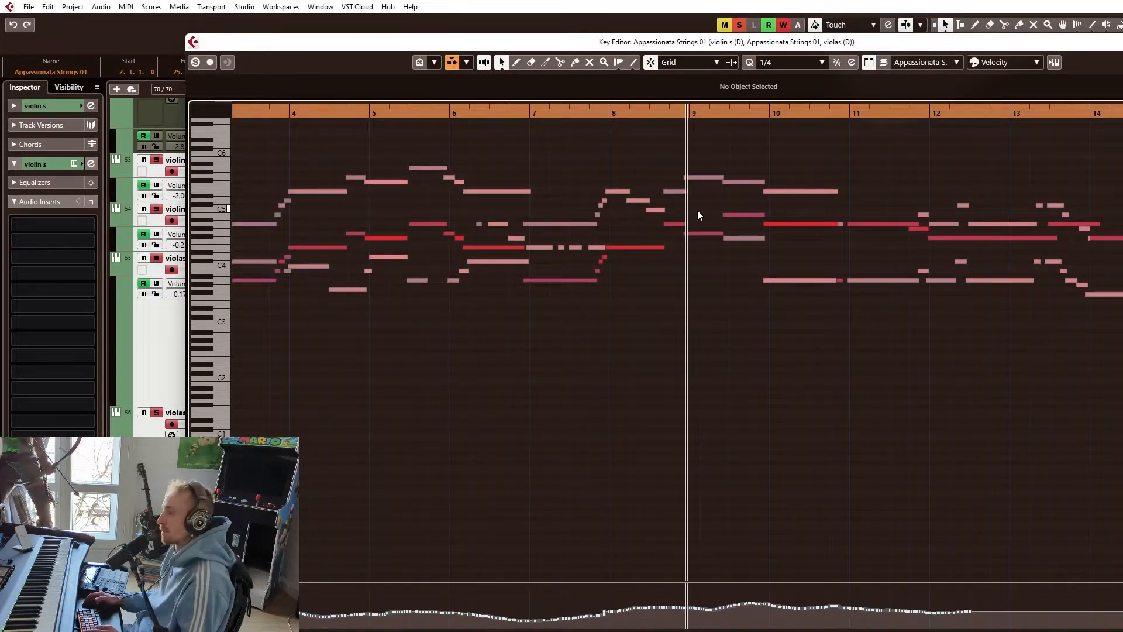
{"action": "scroll", "coordinate": [753, 199], "scroll_direction": "right", "scroll_amount": 1}
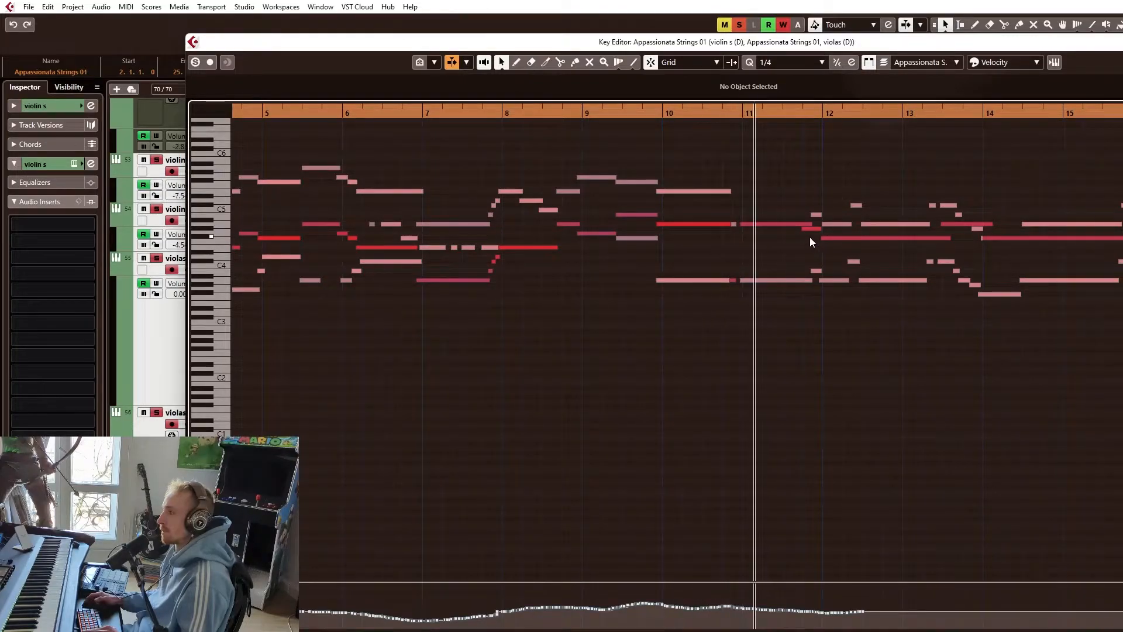
{"action": "scroll", "coordinate": [828, 229], "scroll_direction": "down", "scroll_amount": 2}
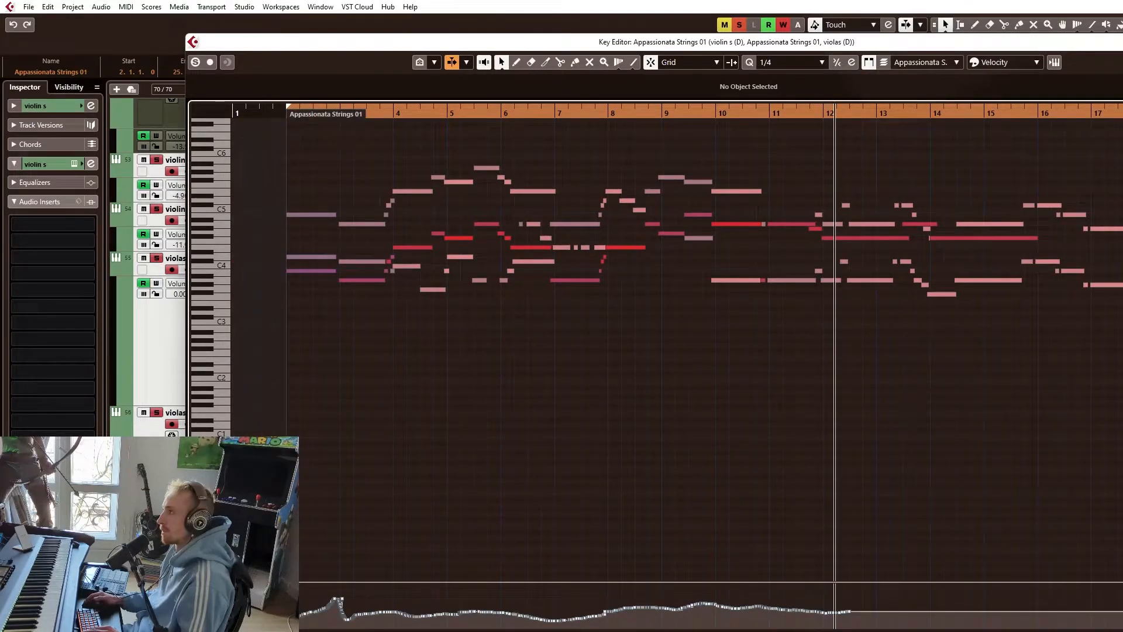
{"action": "key", "text": "Return"}
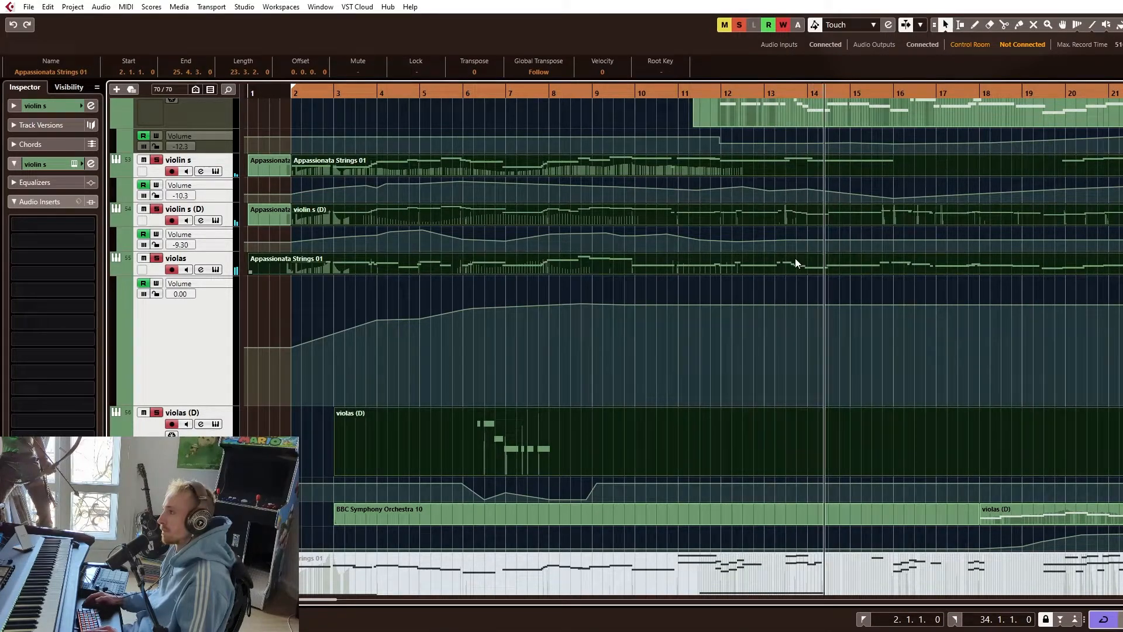
Stop playback, then replay the soloed strings from bar 12 while browsing up to the Abbey Road tracks
{"action": "scroll", "coordinate": [795, 258], "scroll_direction": "up", "scroll_amount": 3}
{"action": "key", "text": "space"}
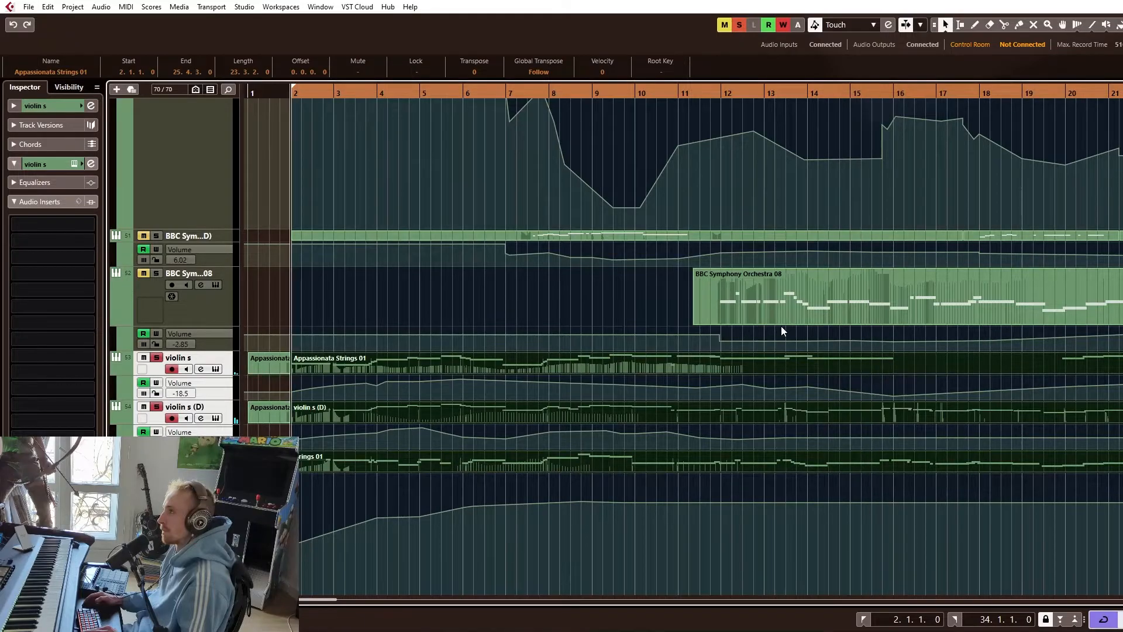
{"action": "left_click", "coordinate": [721, 96]}
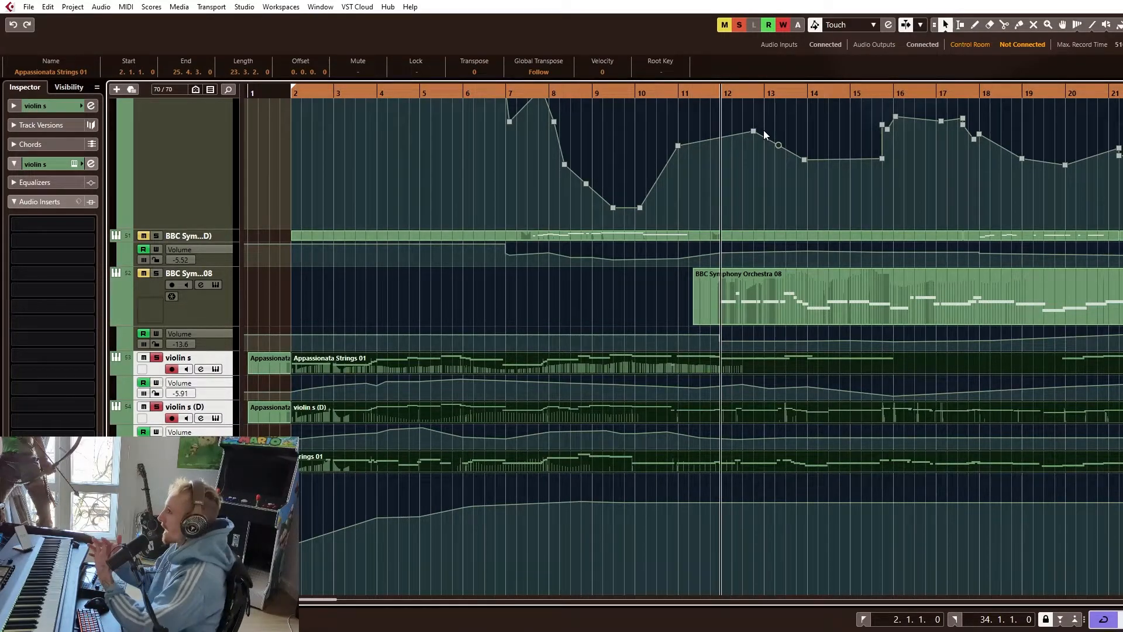
{"action": "key", "text": "space"}
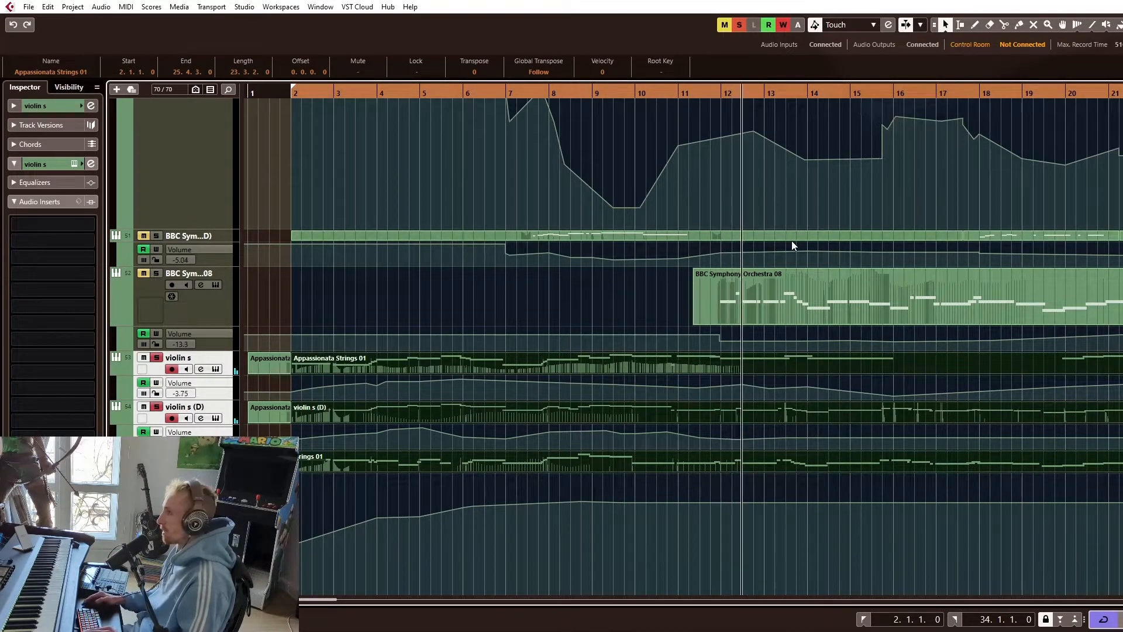
{"action": "scroll", "coordinate": [793, 318], "scroll_direction": "up", "scroll_amount": 5}
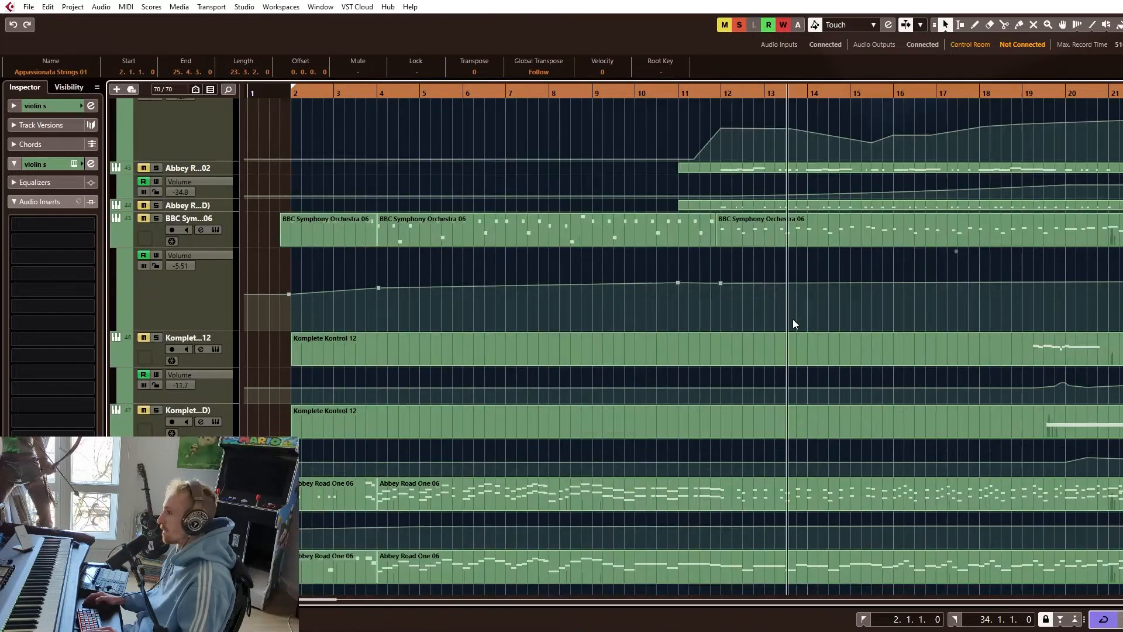
Solo the Abbey Road 02 track, listen to it with the strings, and stop playback
{"action": "key", "text": "space"}
{"action": "left_click", "coordinate": [156, 168]}
{"action": "key", "text": "space"}
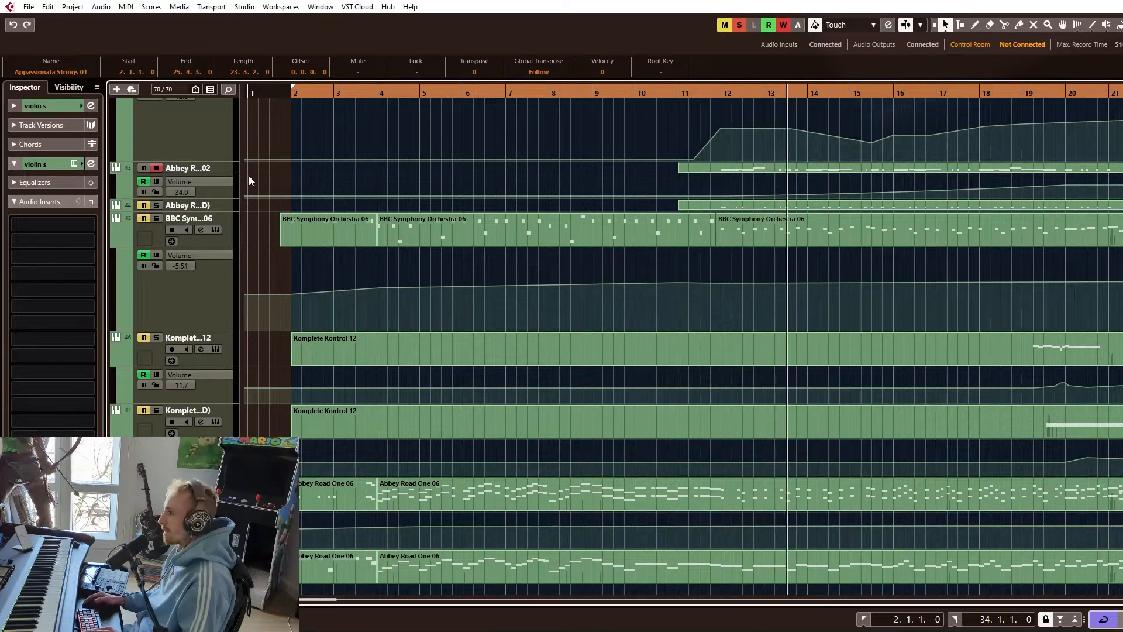
{"action": "scroll", "coordinate": [269, 261], "scroll_direction": "down", "scroll_amount": 3}
{"action": "scroll", "coordinate": [269, 258], "scroll_direction": "down", "scroll_amount": 10}
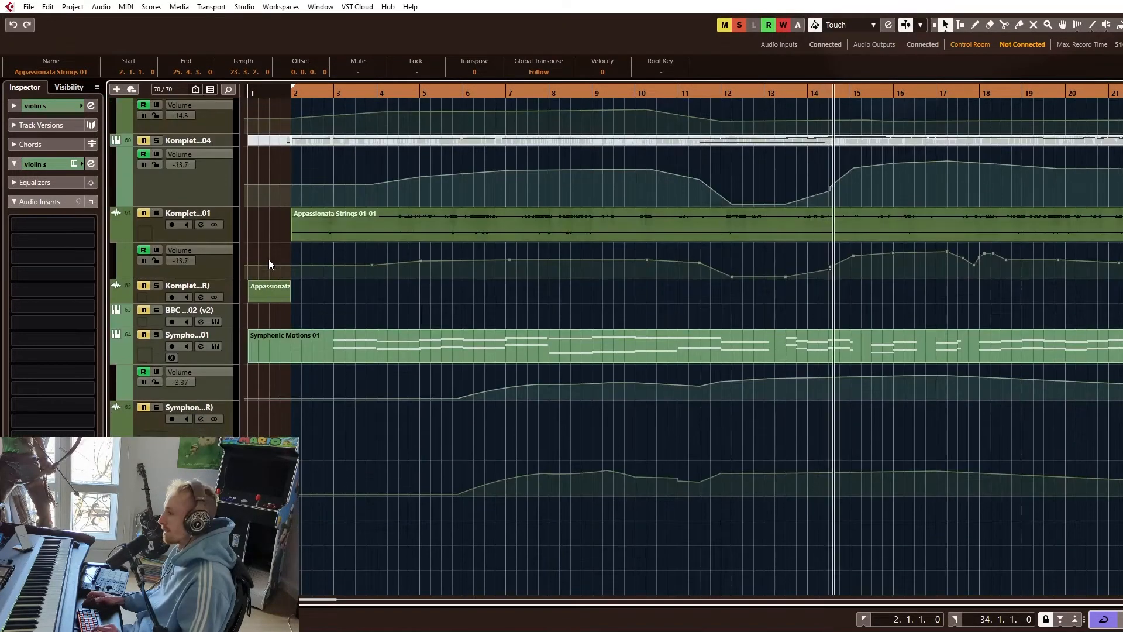
{"action": "key", "text": "space"}
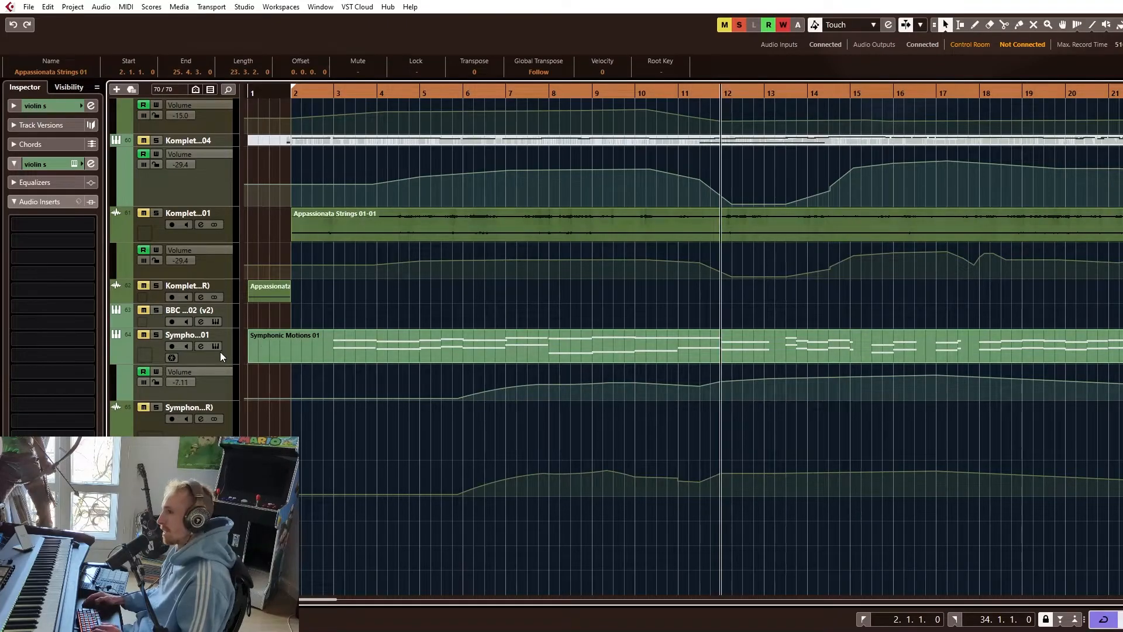
Solo the Symphonic Motions 01 track, listen to it from bar 12, and stop
{"action": "left_click", "coordinate": [223, 355]}
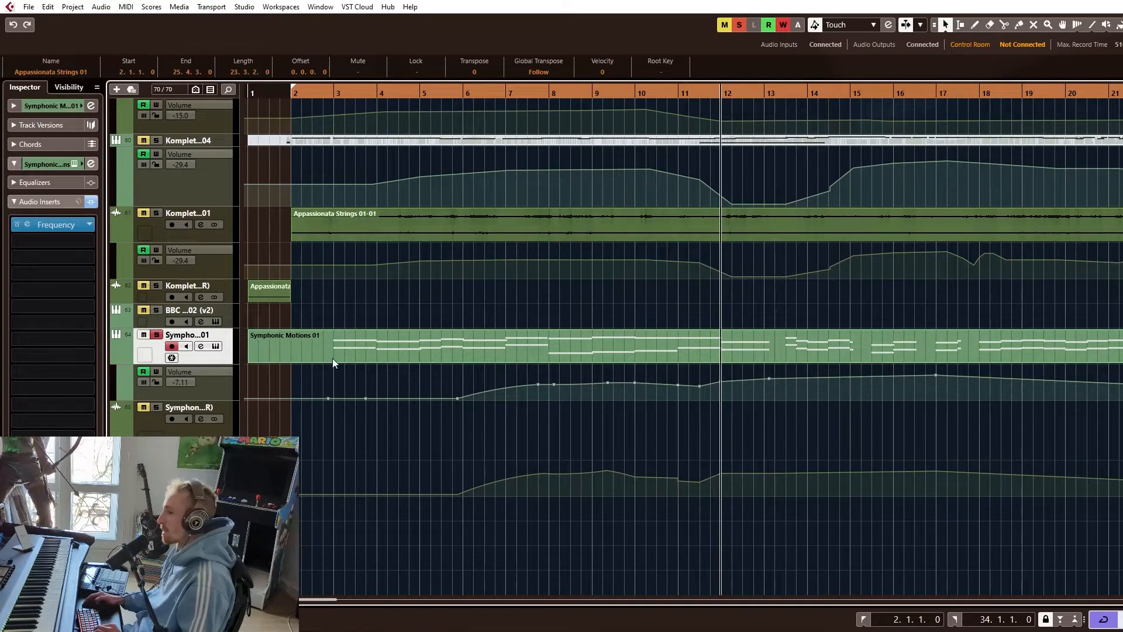
{"action": "key", "text": "space"}
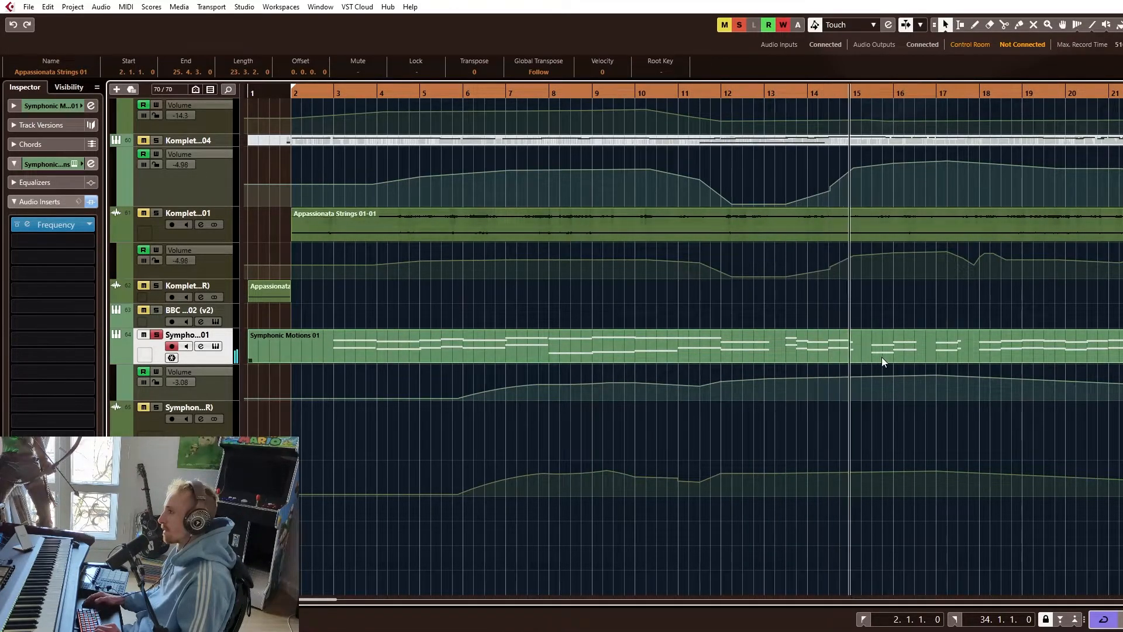
{"action": "key", "text": "space"}
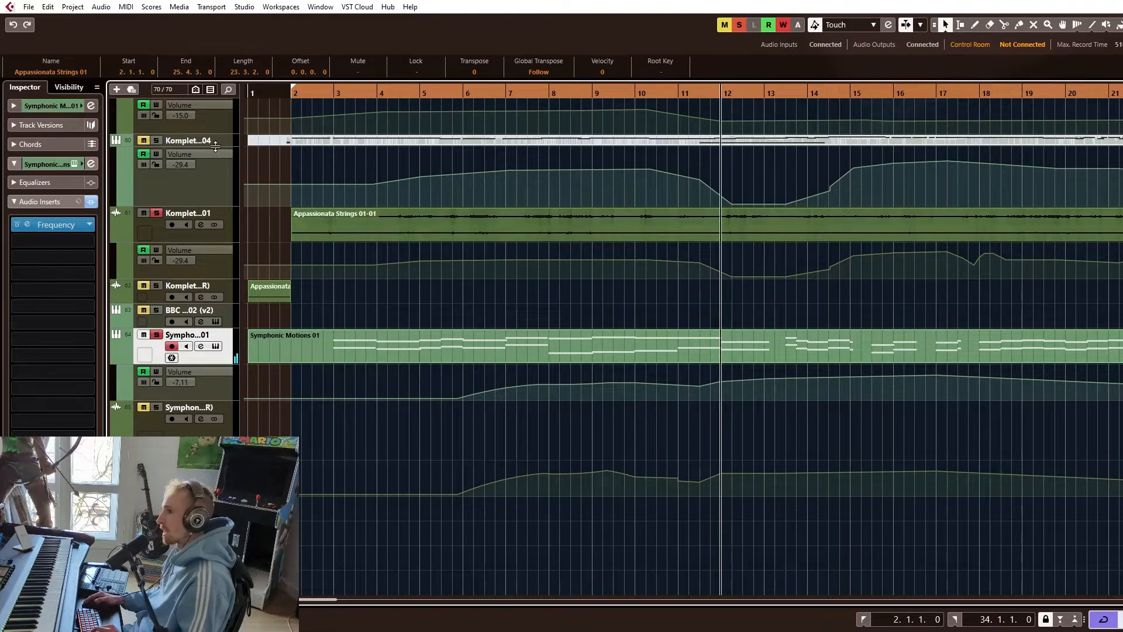
Select the Komplete Kontrol 04 track and follow its notes while playing the soloed audio track below it from bar 12
{"action": "left_click", "coordinate": [215, 146]}
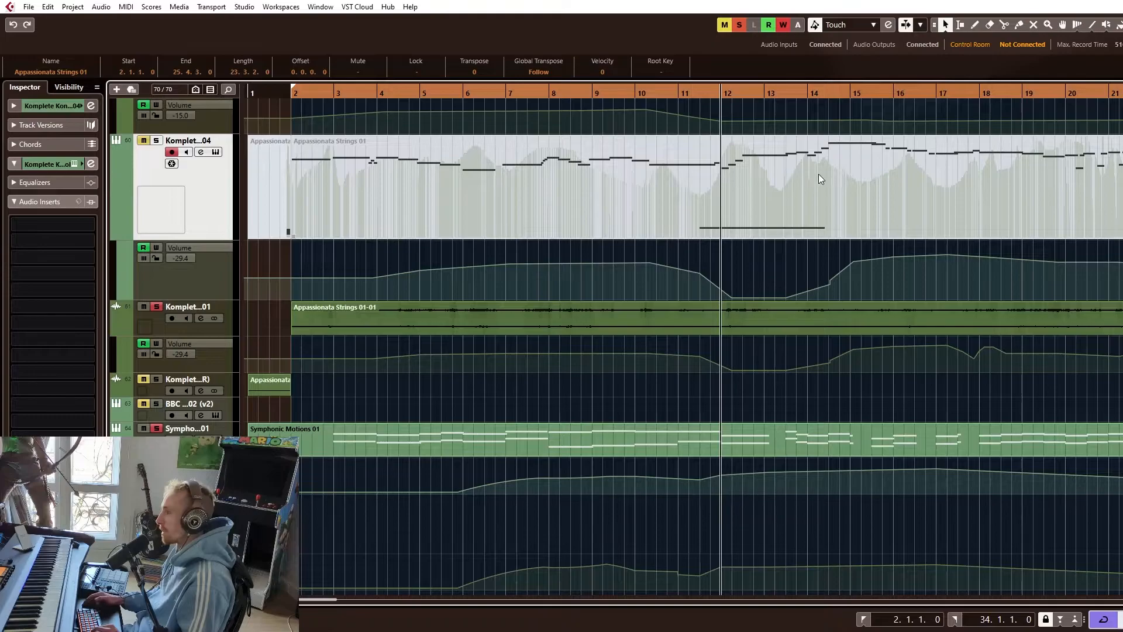
{"action": "key", "text": "g"}
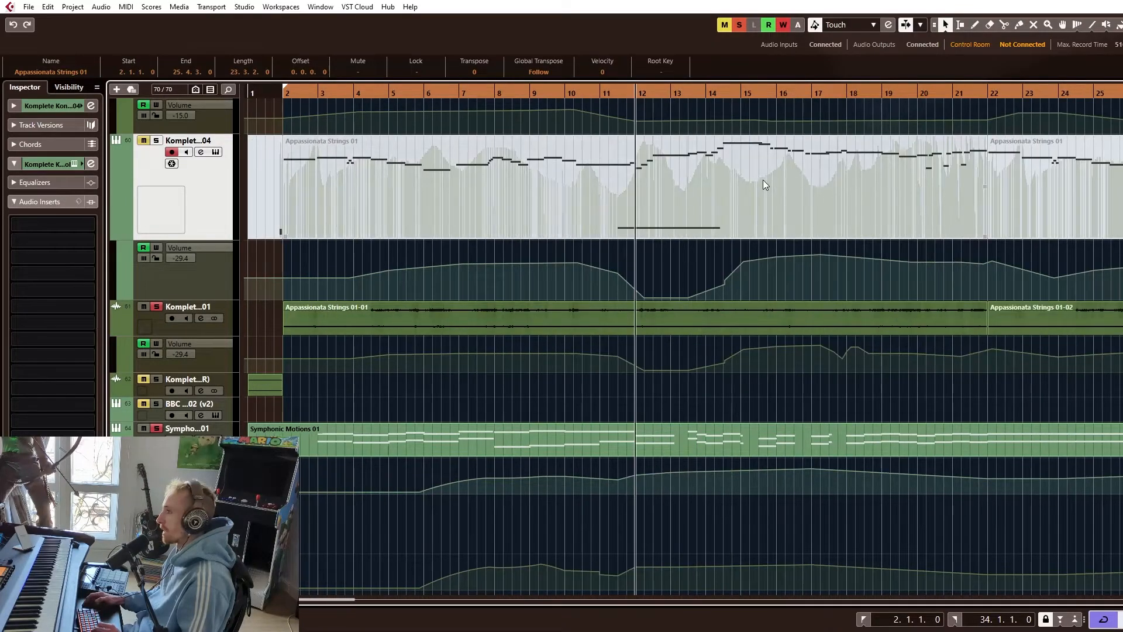
{"action": "key", "text": "space"}
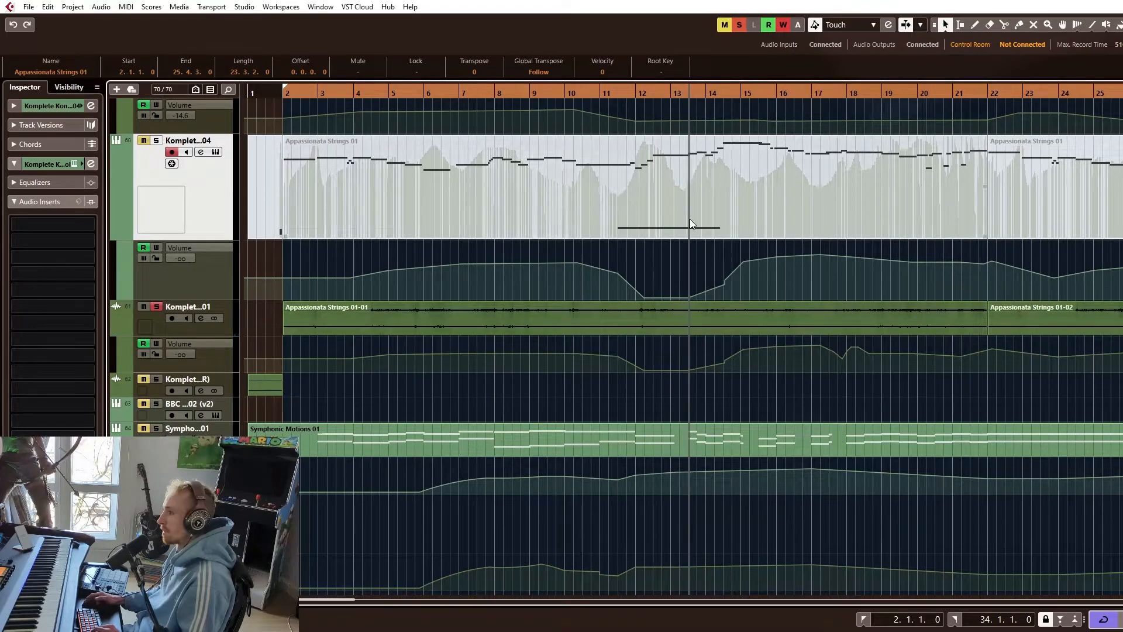
{"action": "scroll", "coordinate": [701, 212], "scroll_direction": "up", "scroll_amount": 2, "text": "ctrl"}
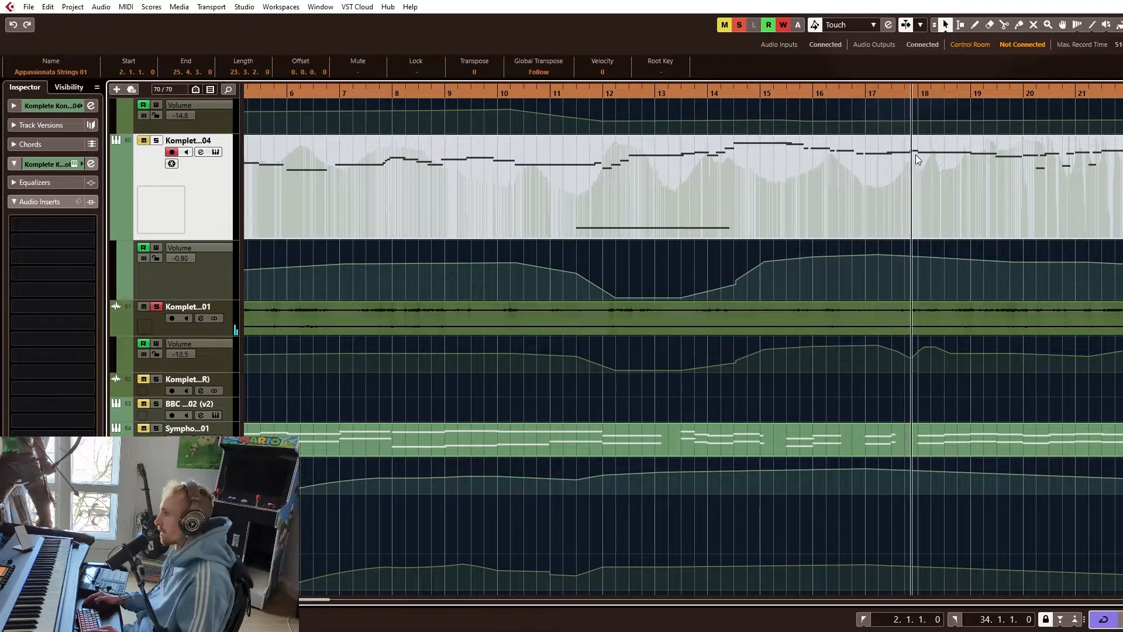
{"action": "scroll", "coordinate": [968, 164], "scroll_direction": "down", "scroll_amount": 2}
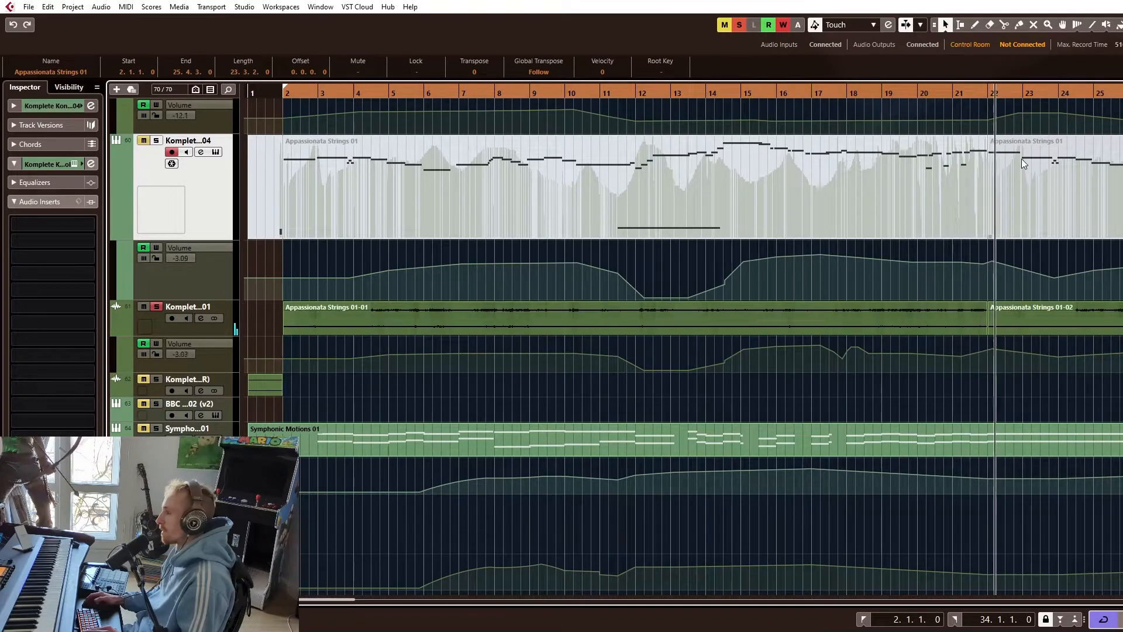
{"action": "scroll", "coordinate": [1022, 159], "scroll_direction": "down", "scroll_amount": 1}
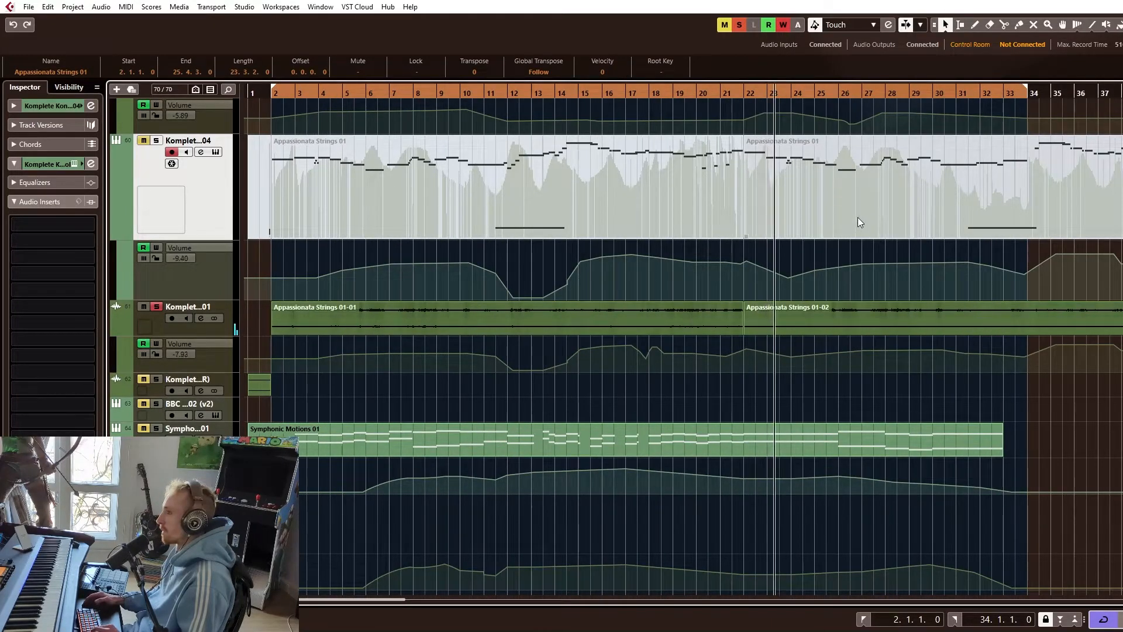
Return to the soloed violin and viola tracks, listen to them, stop, and set the playback position to bar 27
{"action": "scroll", "coordinate": [688, 206], "scroll_direction": "up", "scroll_amount": 8}
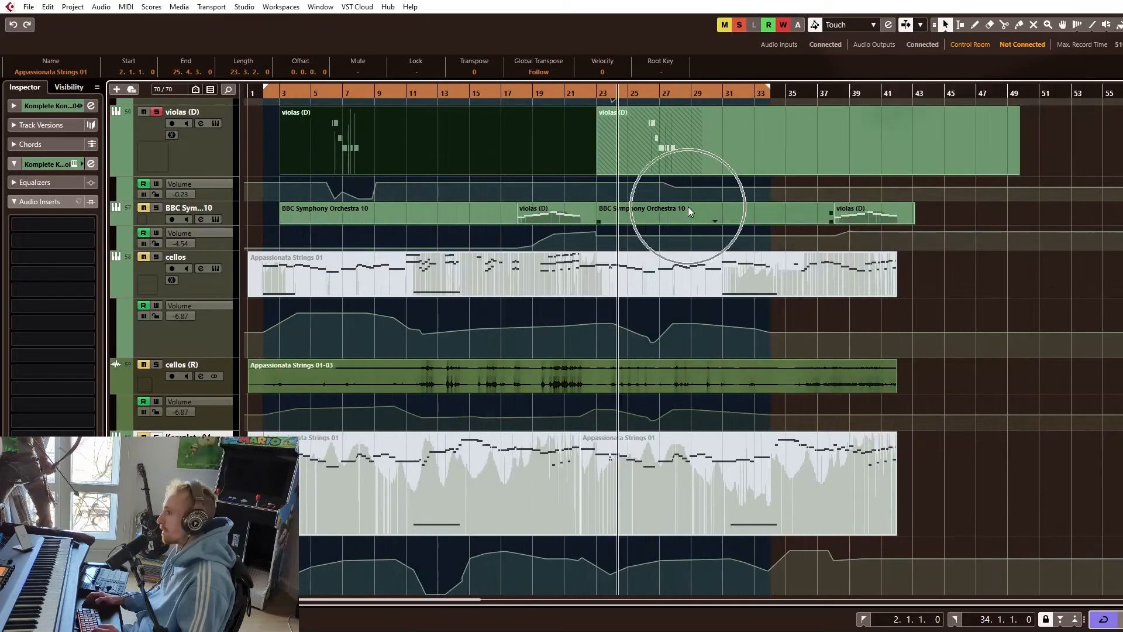
{"action": "scroll", "coordinate": [688, 205], "scroll_direction": "down", "scroll_amount": 2}
{"action": "scroll", "coordinate": [621, 275], "scroll_direction": "up", "scroll_amount": 2}
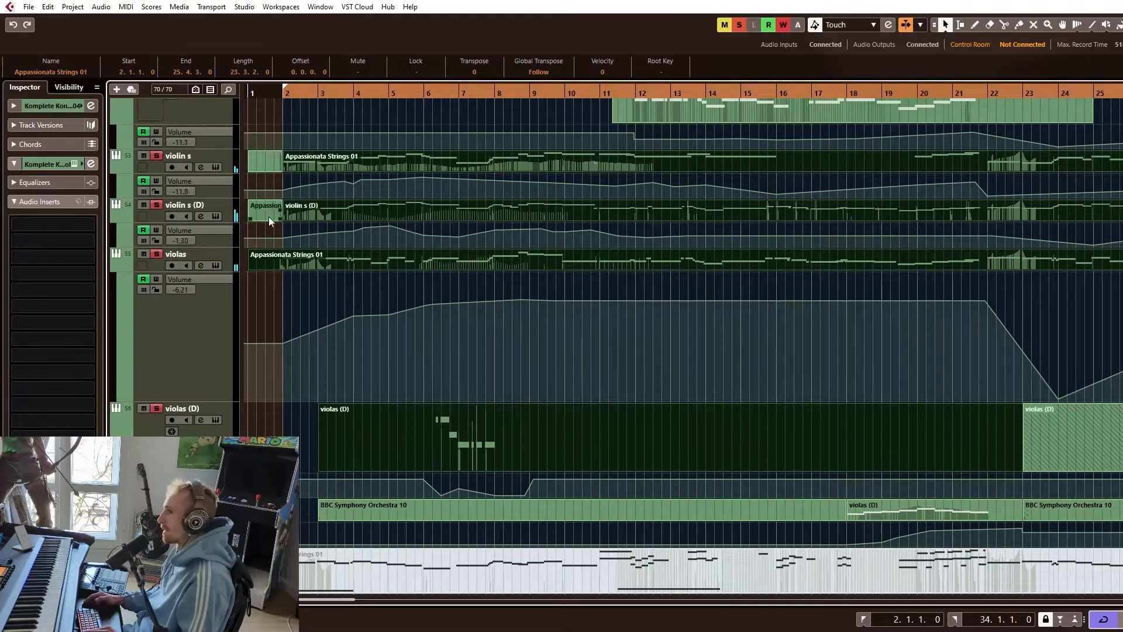
{"action": "key", "text": "space"}
{"action": "scroll", "coordinate": [935, 266], "scroll_direction": "up", "scroll_amount": 1}
{"action": "scroll", "coordinate": [935, 267], "scroll_direction": "right", "scroll_amount": 2}
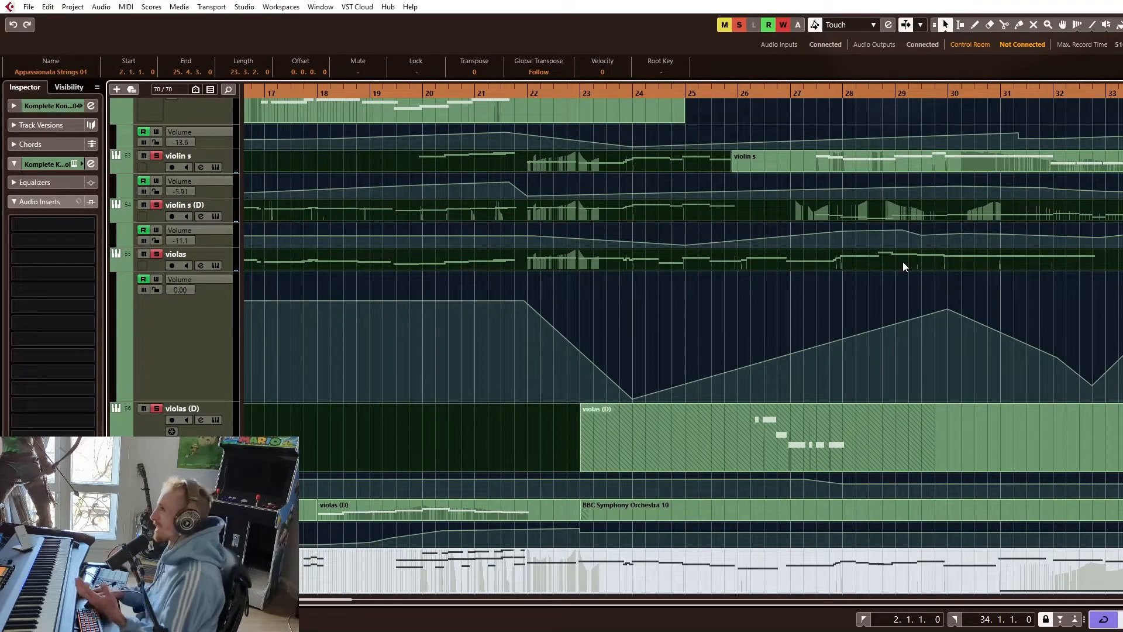
{"action": "scroll", "coordinate": [880, 208], "scroll_direction": "up", "scroll_amount": 2}
{"action": "left_click", "coordinate": [782, 97]}
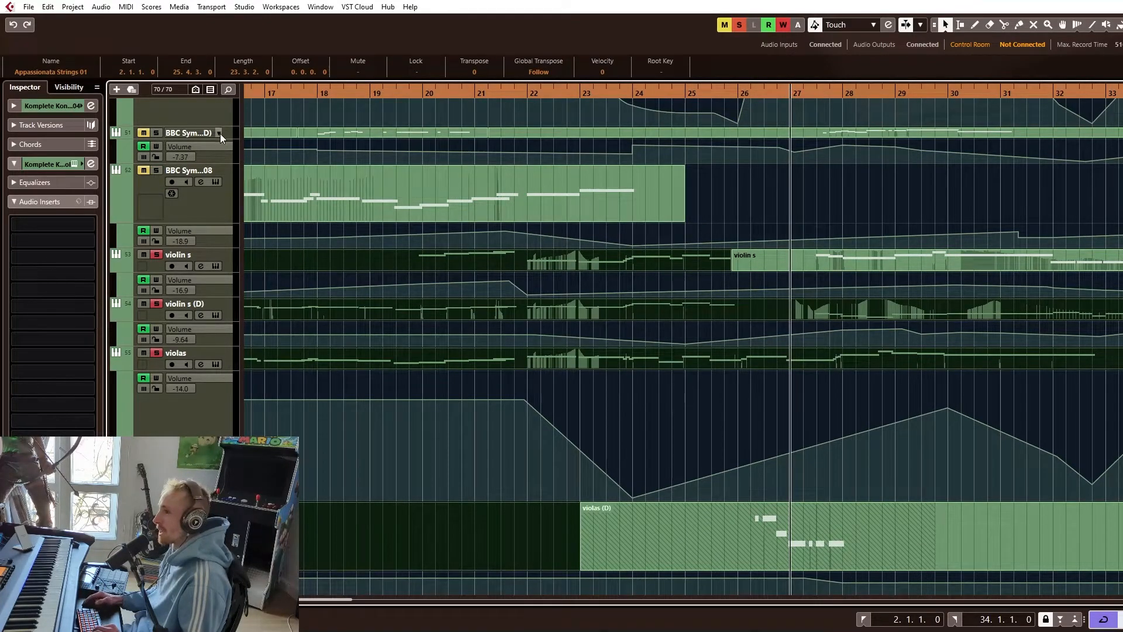
Add BBC Symphony Orchestra 07 and the (D) track below it to the solo, and play from bar 26
{"action": "left_click", "coordinate": [202, 135]}
{"action": "scroll", "coordinate": [813, 193], "scroll_direction": "up", "scroll_amount": 4}
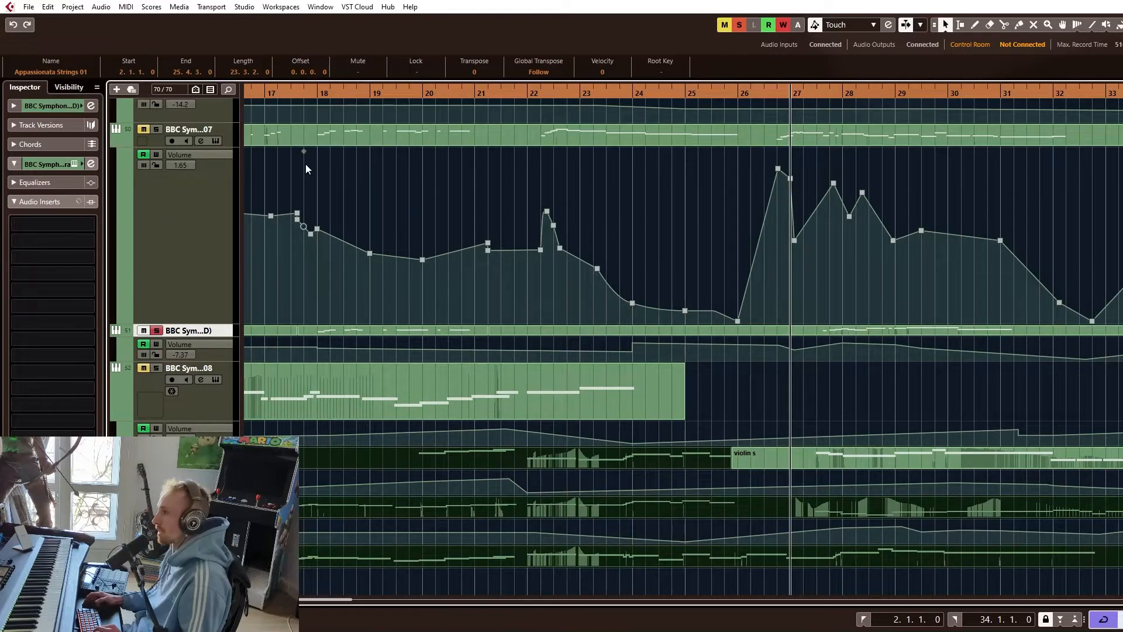
{"action": "left_click", "coordinate": [157, 129]}
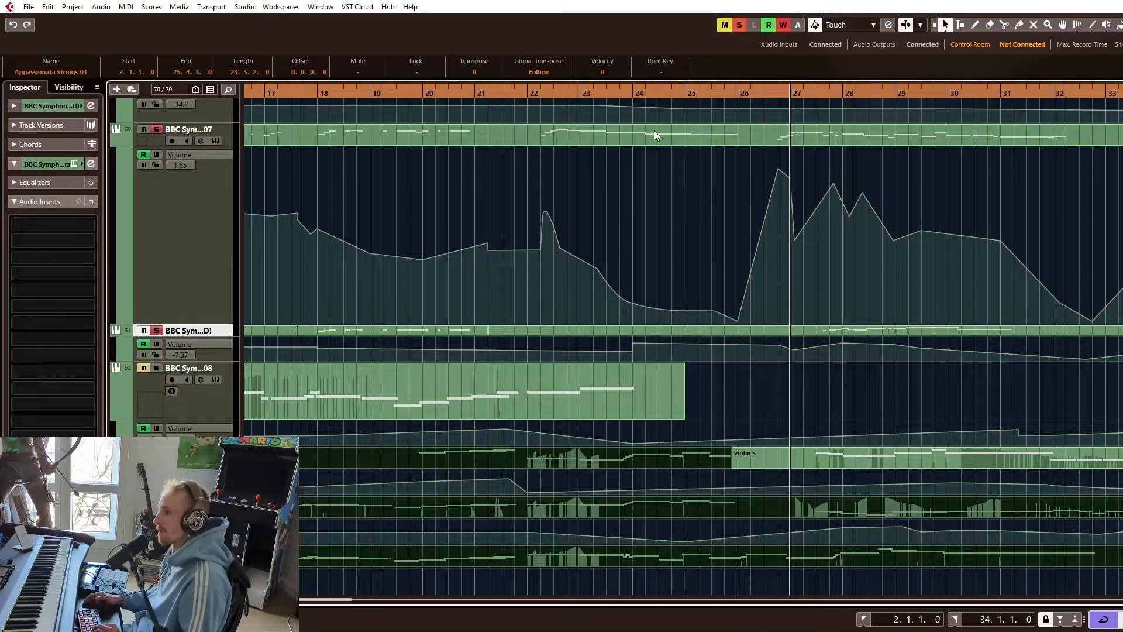
{"action": "left_click_drag", "start_coordinate": [735, 90], "coordinate": [800, 170]}
{"action": "scroll", "coordinate": [800, 171], "scroll_direction": "up", "scroll_amount": 2}
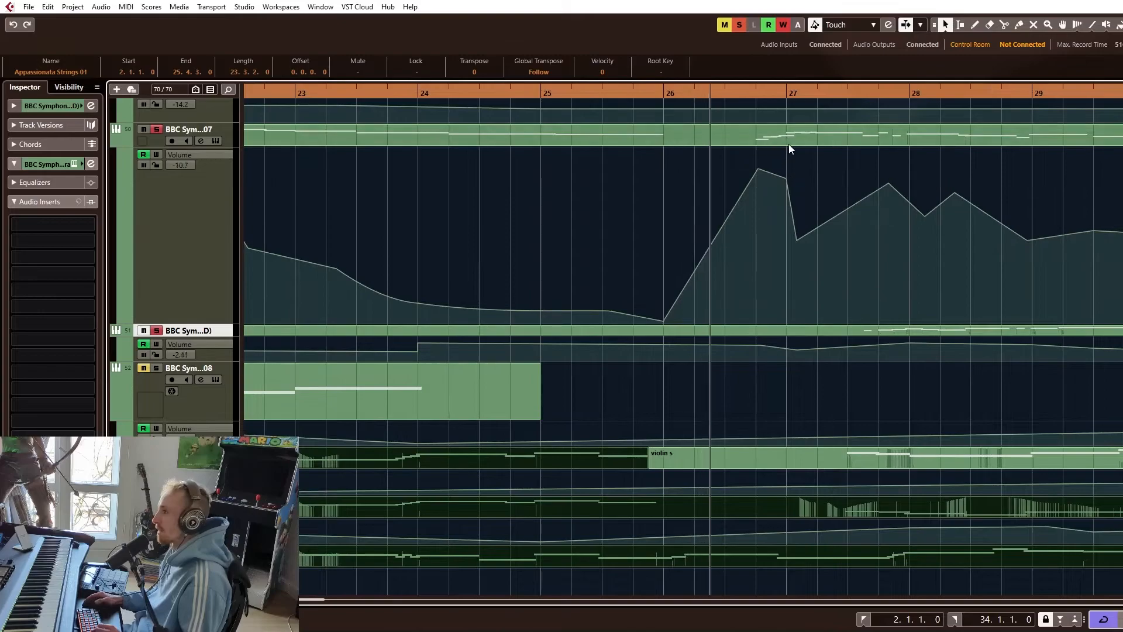
Open the BBC Symphony Orchestra 07 part in the Key Editor, audition and examine its notes around bars 26 to 29, and close it
{"action": "double_click", "coordinate": [827, 135]}
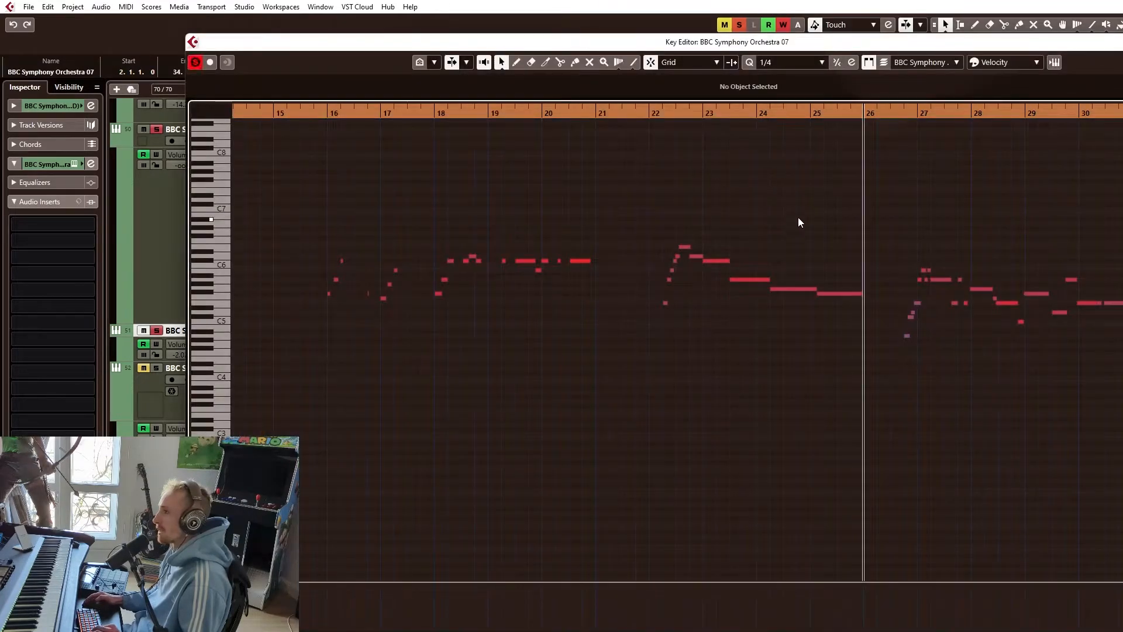
{"action": "scroll", "coordinate": [887, 245], "scroll_direction": "up", "scroll_amount": 5}
{"action": "key", "text": "space"}
{"action": "scroll", "coordinate": [898, 250], "scroll_direction": "up", "scroll_amount": 1}
{"action": "scroll", "coordinate": [899, 251], "scroll_direction": "right", "scroll_amount": 3}
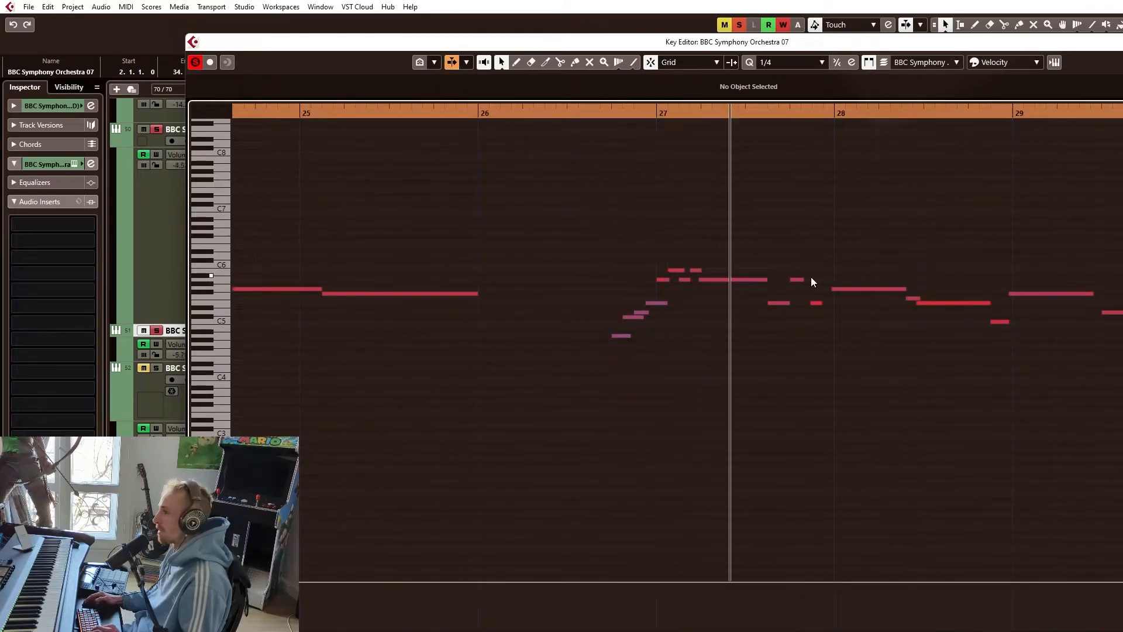
{"action": "scroll", "coordinate": [942, 280], "scroll_direction": "down", "scroll_amount": 3}
{"action": "key", "text": "space"}
{"action": "scroll", "coordinate": [989, 305], "scroll_direction": "up", "scroll_amount": 3}
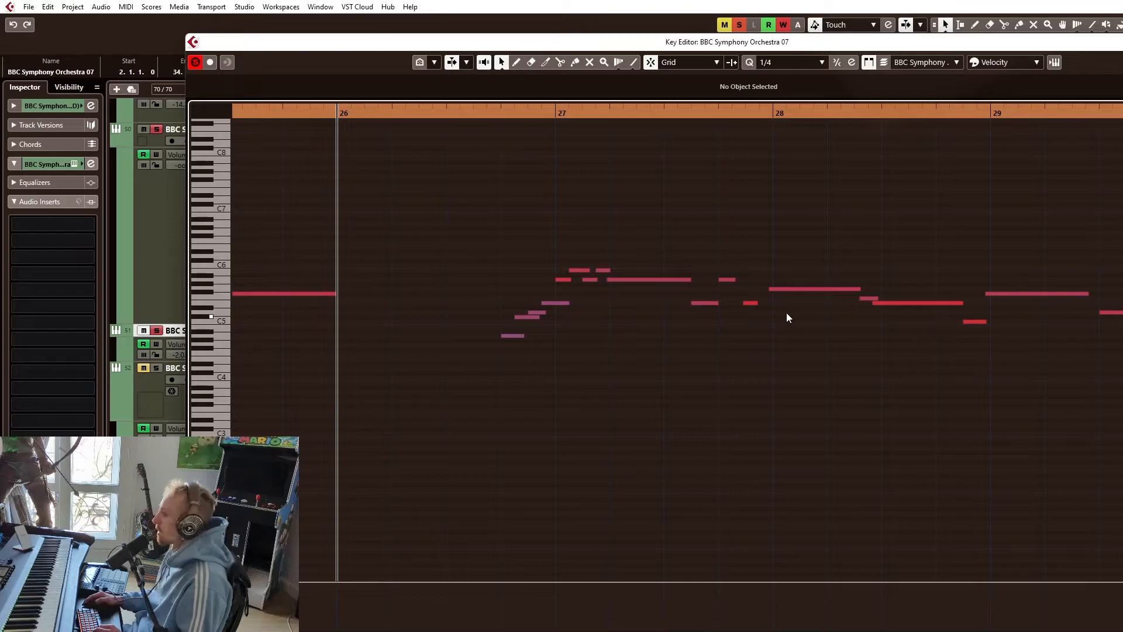
{"action": "scroll", "coordinate": [723, 314], "scroll_direction": "up", "scroll_amount": 2}
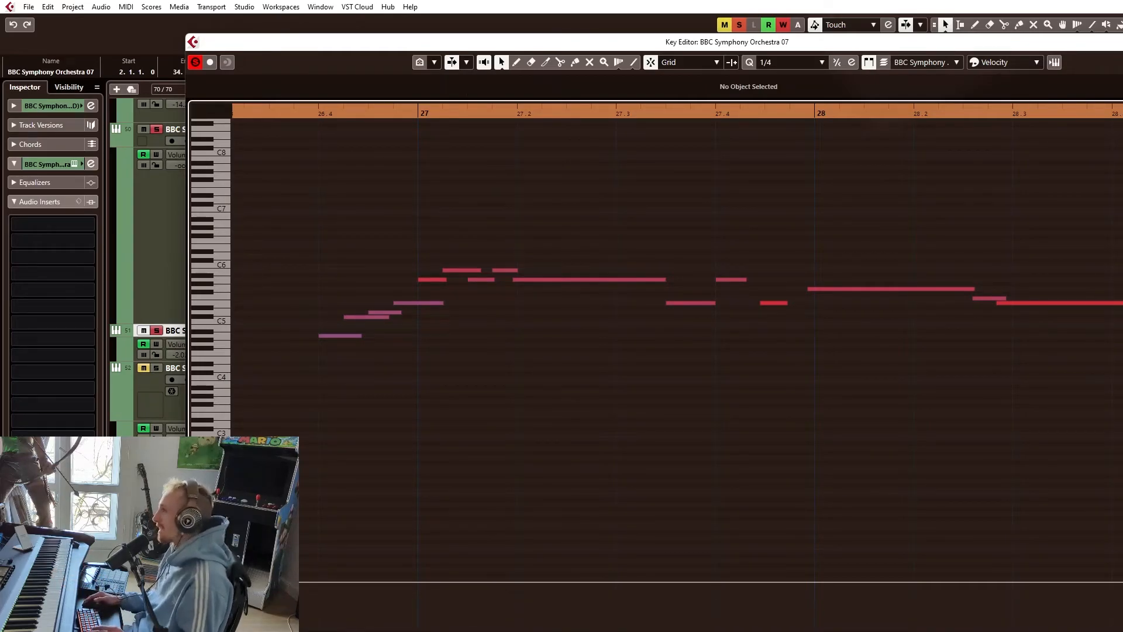
{"action": "key", "text": "Return"}
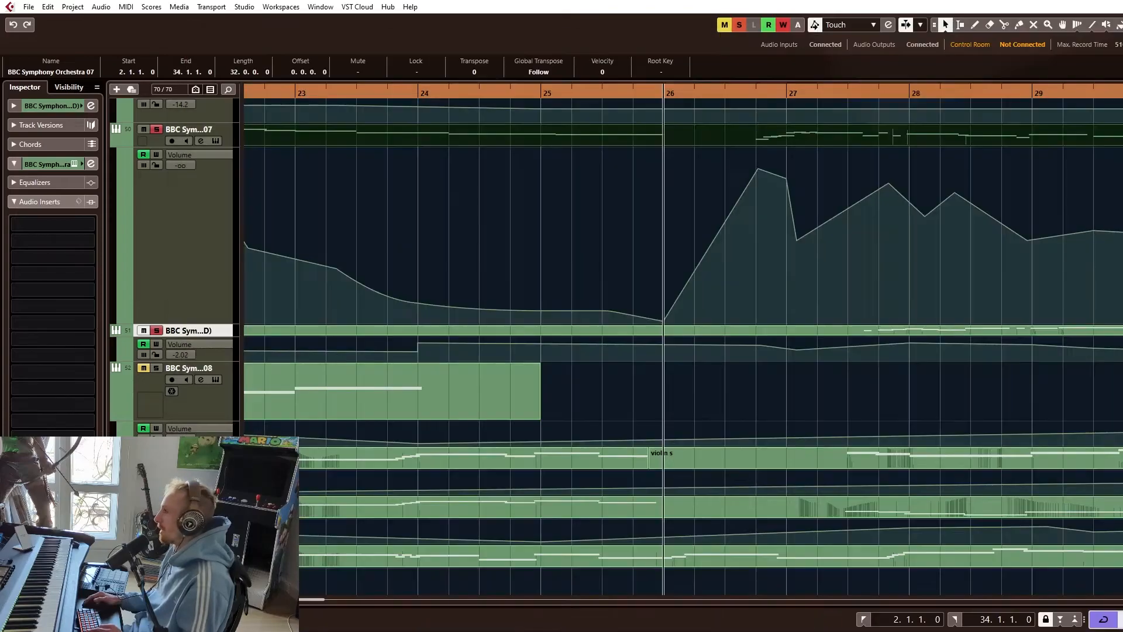
Enlarge the BBC Symphony Orchestra 07 (D) track's height so its notes can be read
{"action": "scroll", "coordinate": [1112, 234], "scroll_direction": "down", "scroll_amount": 3}
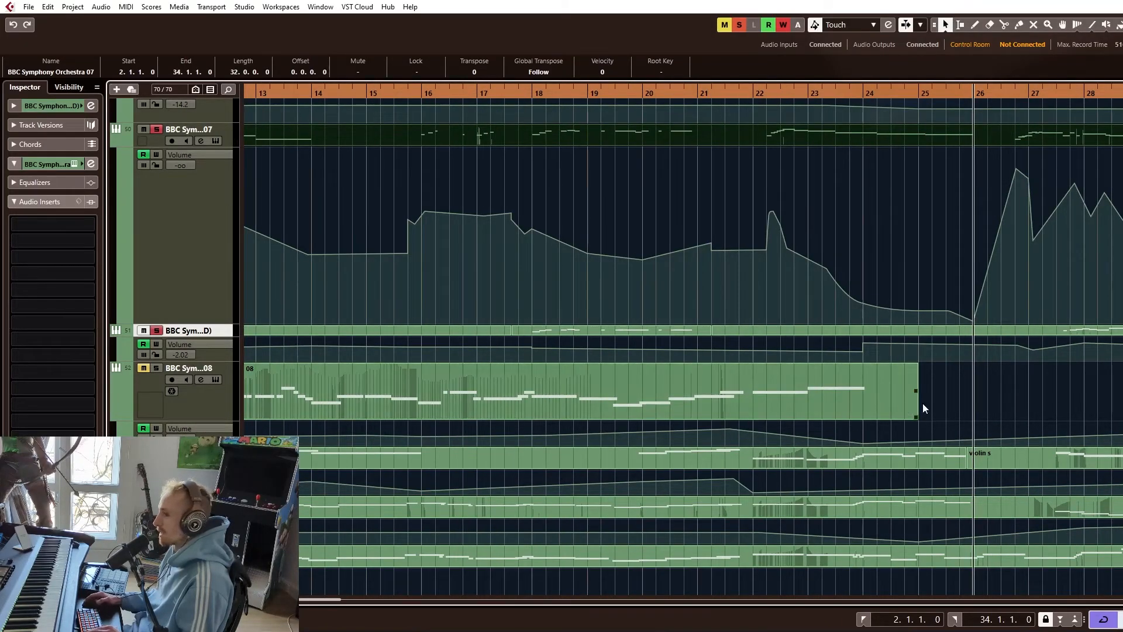
{"action": "scroll", "coordinate": [974, 409], "scroll_direction": "down", "scroll_amount": 2}
{"action": "scroll", "coordinate": [995, 401], "scroll_direction": "up", "scroll_amount": 4}
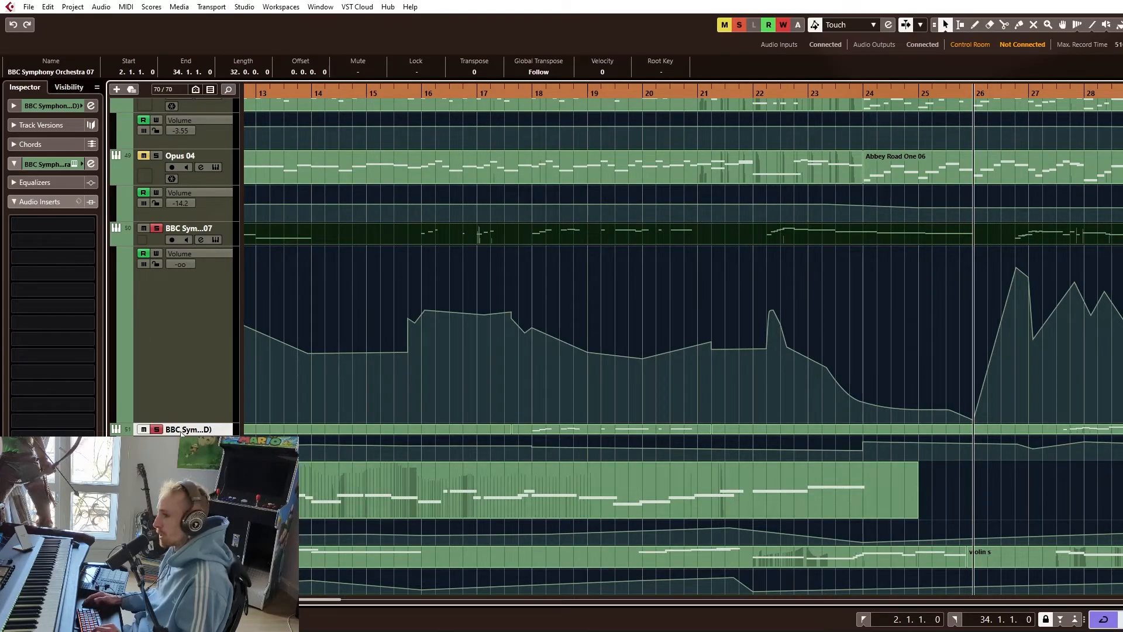
{"action": "left_click_drag", "start_coordinate": [225, 432], "coordinate": [226, 456]}
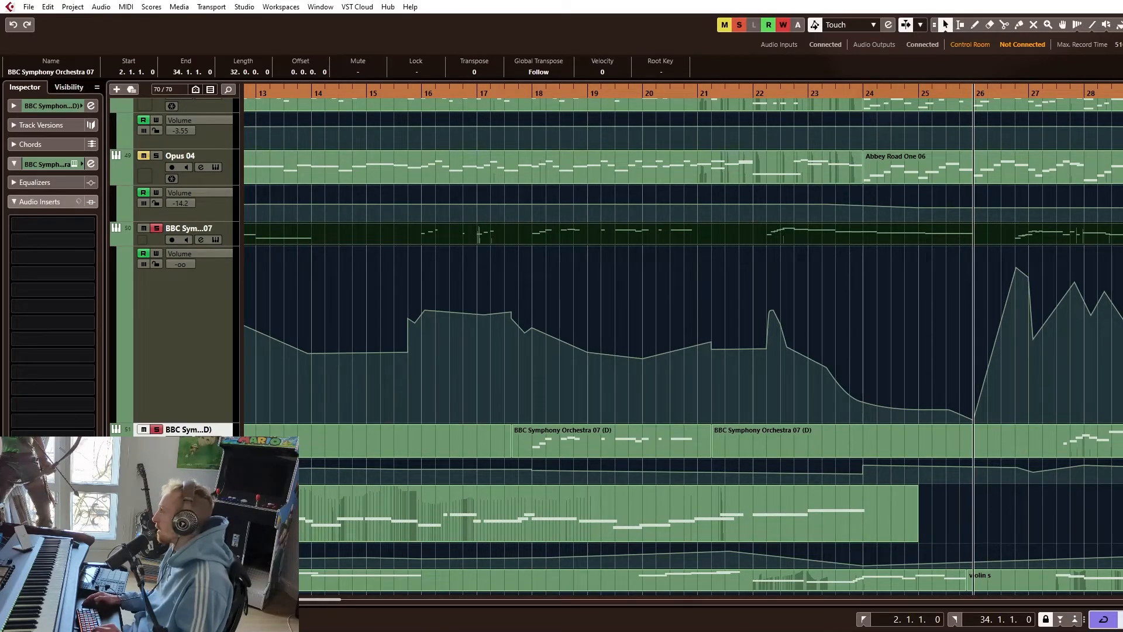
Play the soloed tracks from bar 26, following the BBC Symphony Orchestra 07 and (D) parts and the soloed tracks above them
{"action": "key", "text": "space"}
{"action": "scroll", "coordinate": [1024, 328], "scroll_direction": "up", "scroll_amount": 3}
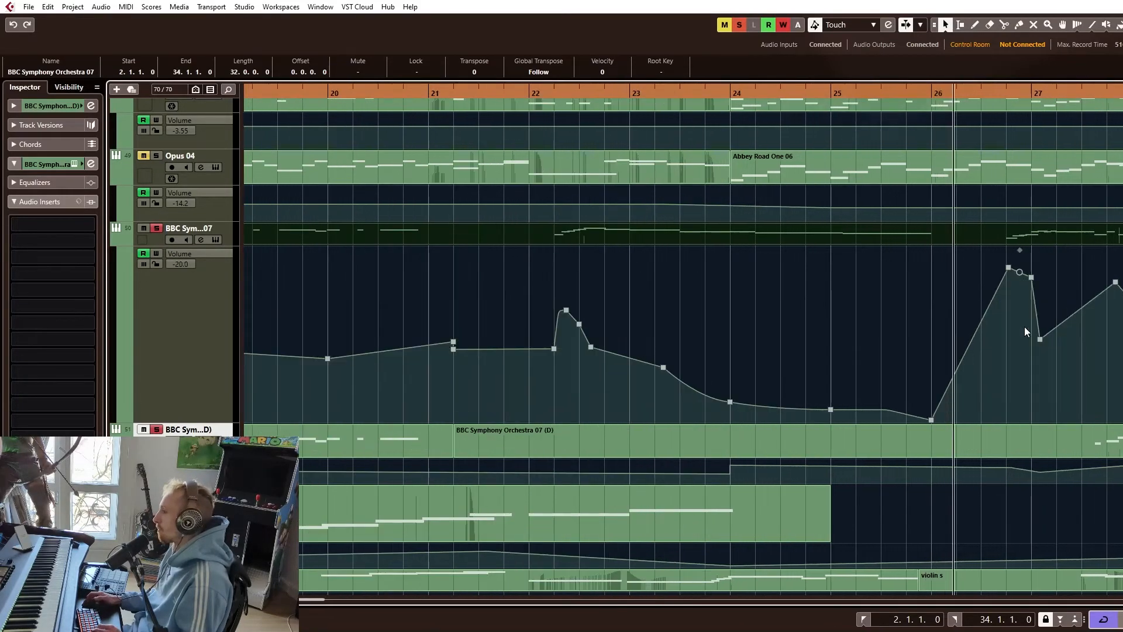
{"action": "scroll", "coordinate": [1041, 319], "scroll_direction": "right", "scroll_amount": 4}
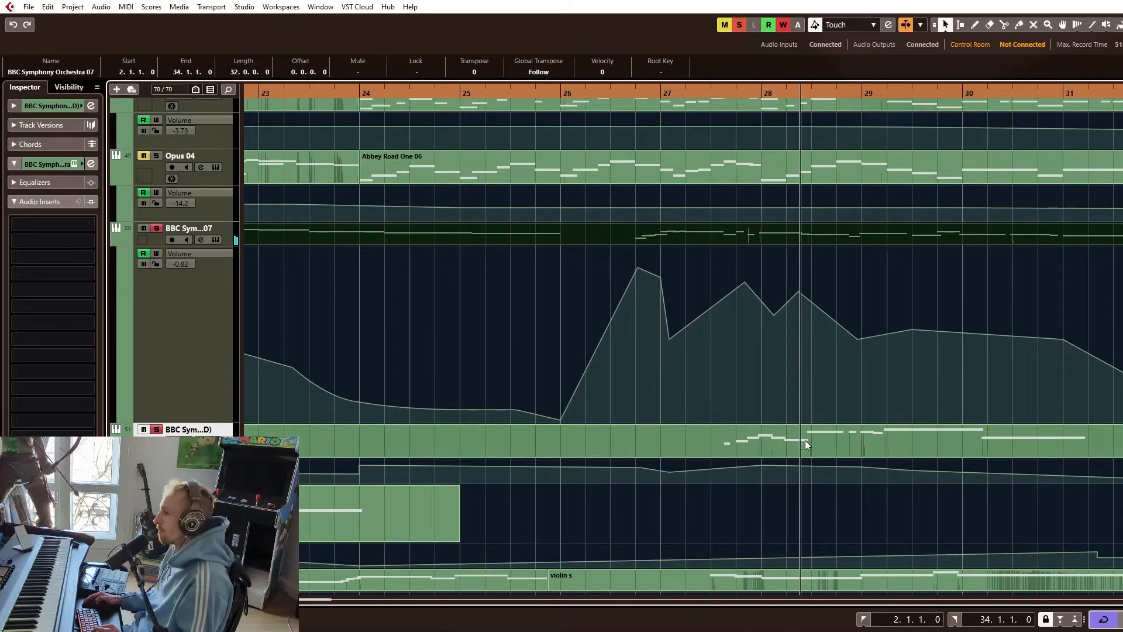
{"action": "scroll", "coordinate": [889, 434], "scroll_direction": "down", "scroll_amount": 2}
{"action": "scroll", "coordinate": [802, 406], "scroll_direction": "up", "scroll_amount": 10}
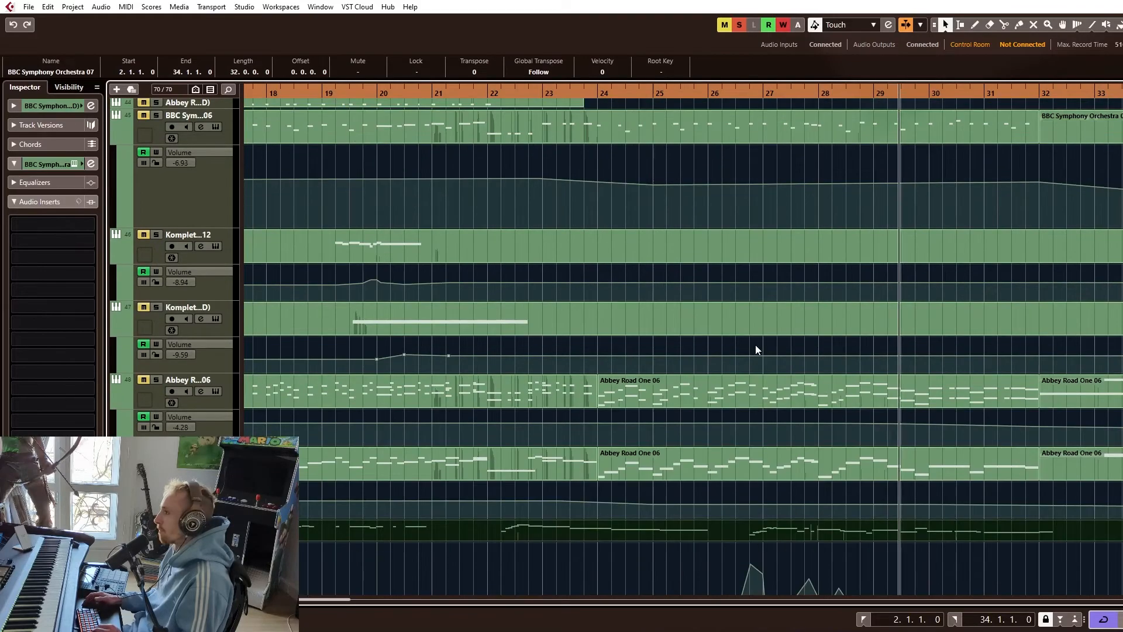
{"action": "scroll", "coordinate": [755, 345], "scroll_direction": "down", "scroll_amount": 2}
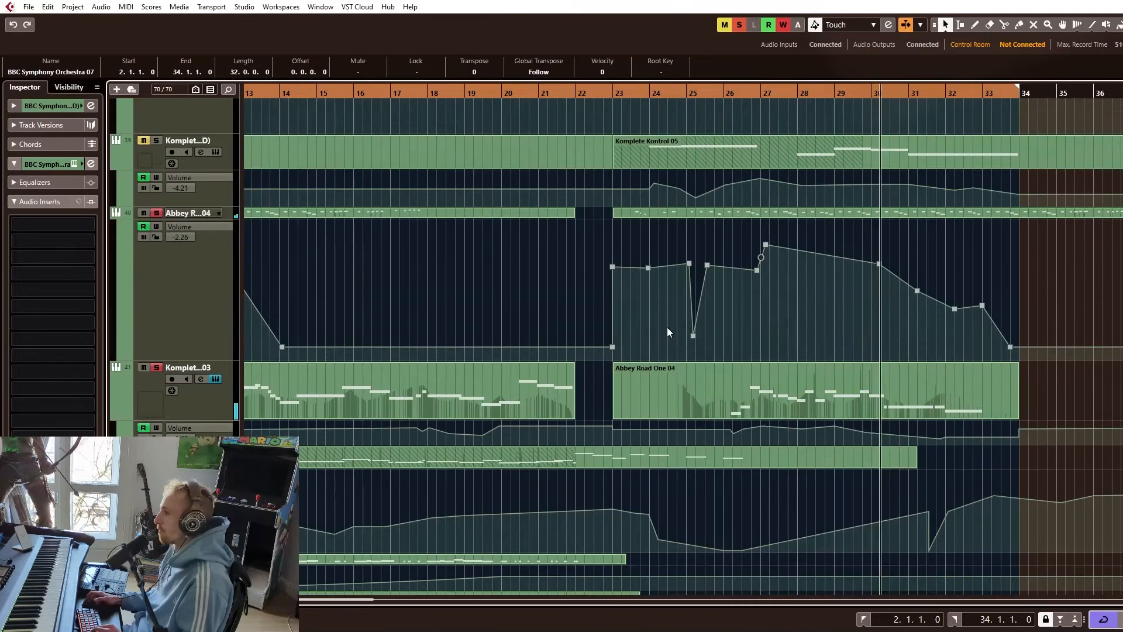
Stop playback, return to the left locator at bar 2, and clear all solos
{"action": "key", "text": "space"}
{"action": "scroll", "coordinate": [519, 343], "scroll_direction": "down", "scroll_amount": 3}
{"action": "scroll", "coordinate": [518, 346], "scroll_direction": "left", "scroll_amount": 2}
{"action": "key", "text": "KP_1"}
{"action": "left_click", "coordinate": [742, 27]}
Play the full arrangement from bar 2 while looking through the tracks up to the piano parts
{"action": "scroll", "coordinate": [415, 290], "scroll_direction": "up", "scroll_amount": 3}
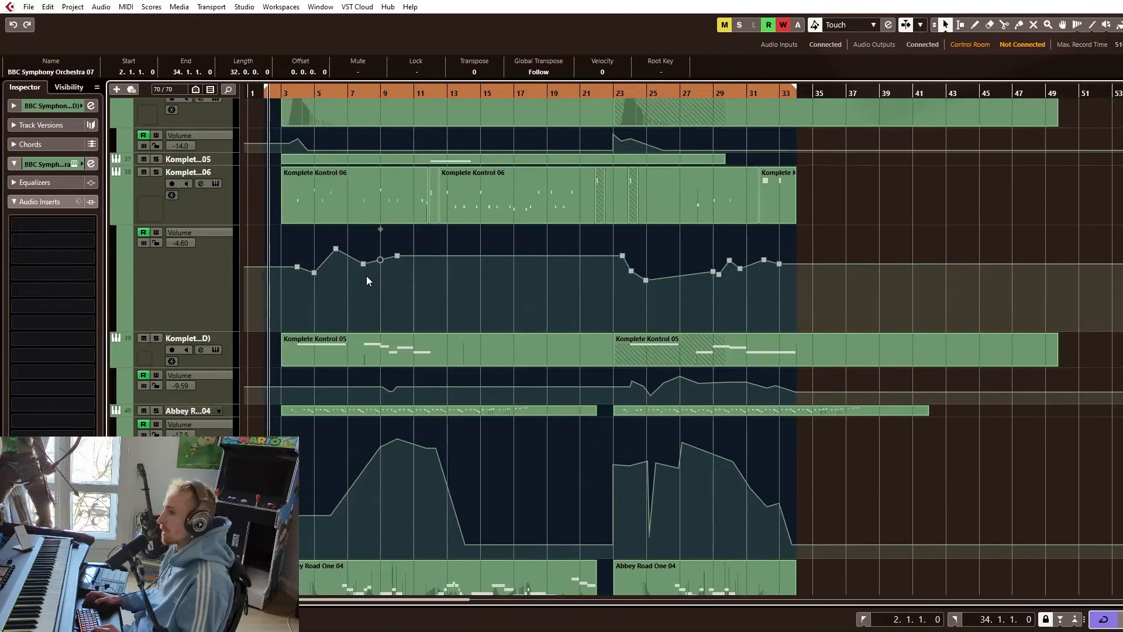
{"action": "scroll", "coordinate": [366, 276], "scroll_direction": "up", "scroll_amount": 4}
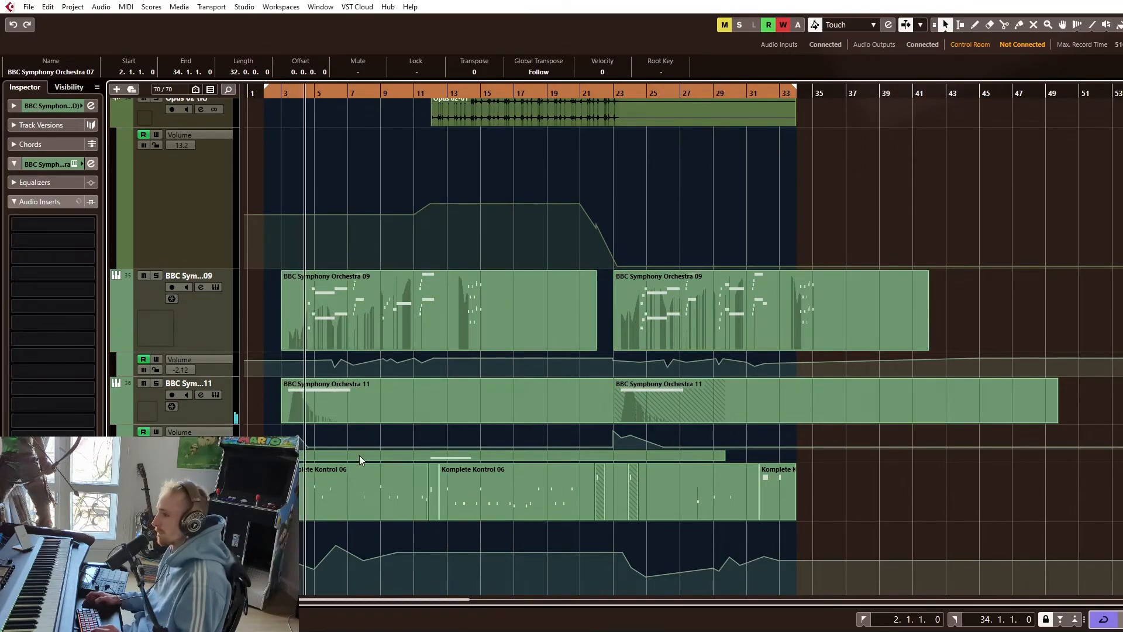
{"action": "scroll", "coordinate": [387, 383], "scroll_direction": "up", "scroll_amount": 8}
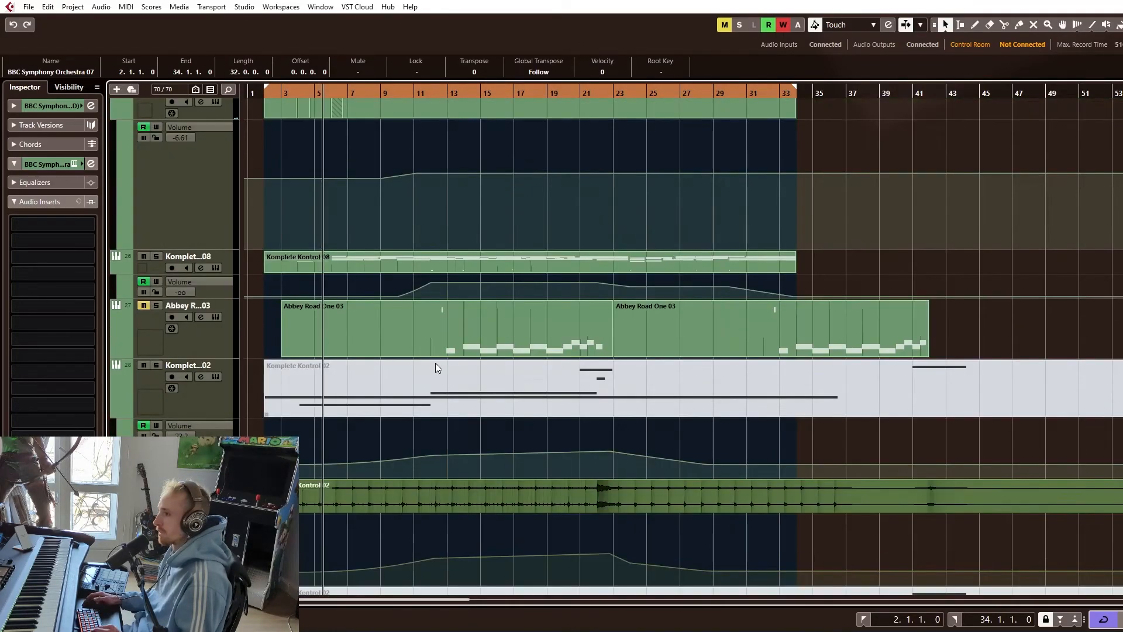
{"action": "scroll", "coordinate": [458, 353], "scroll_direction": "up", "scroll_amount": 4}
{"action": "scroll", "coordinate": [489, 381], "scroll_direction": "up", "scroll_amount": 4}
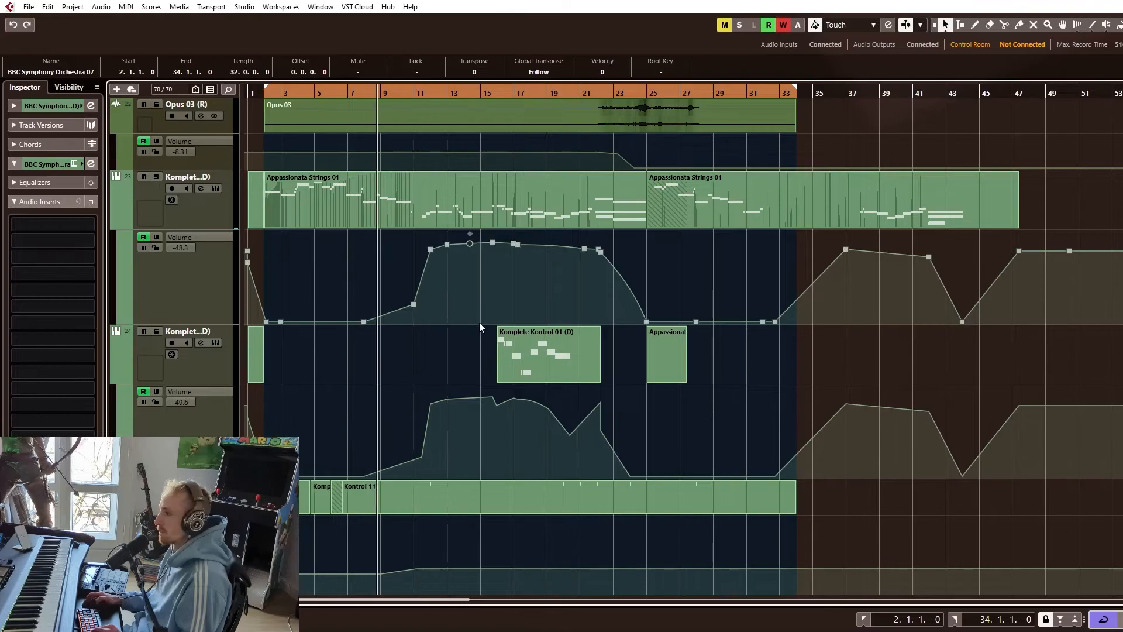
{"action": "scroll", "coordinate": [479, 318], "scroll_direction": "up", "scroll_amount": 3}
{"action": "scroll", "coordinate": [472, 305], "scroll_direction": "down", "scroll_amount": 3}
{"action": "scroll", "coordinate": [483, 315], "scroll_direction": "up", "scroll_amount": 10}
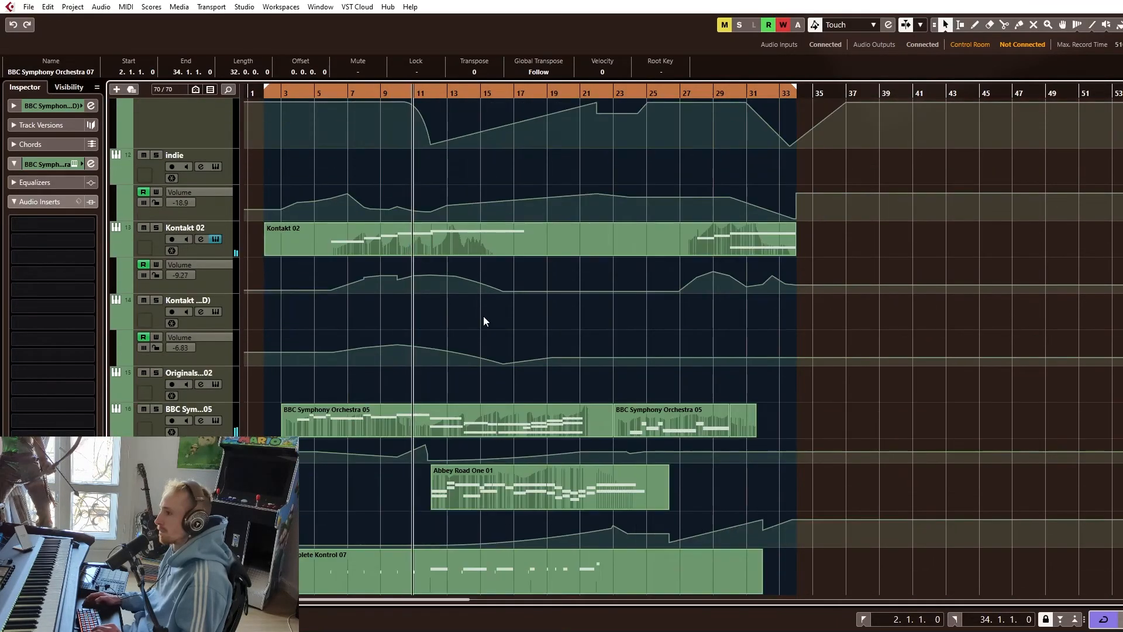
{"action": "scroll", "coordinate": [483, 321], "scroll_direction": "up", "scroll_amount": 8}
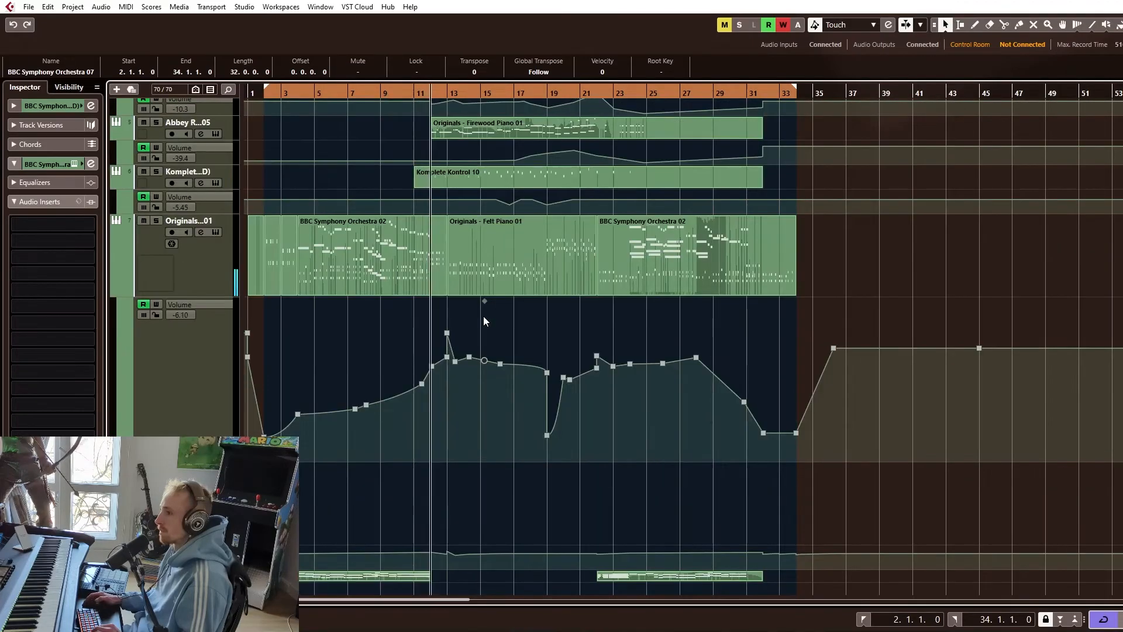
{"action": "scroll", "coordinate": [484, 321], "scroll_direction": "up", "scroll_amount": 5}
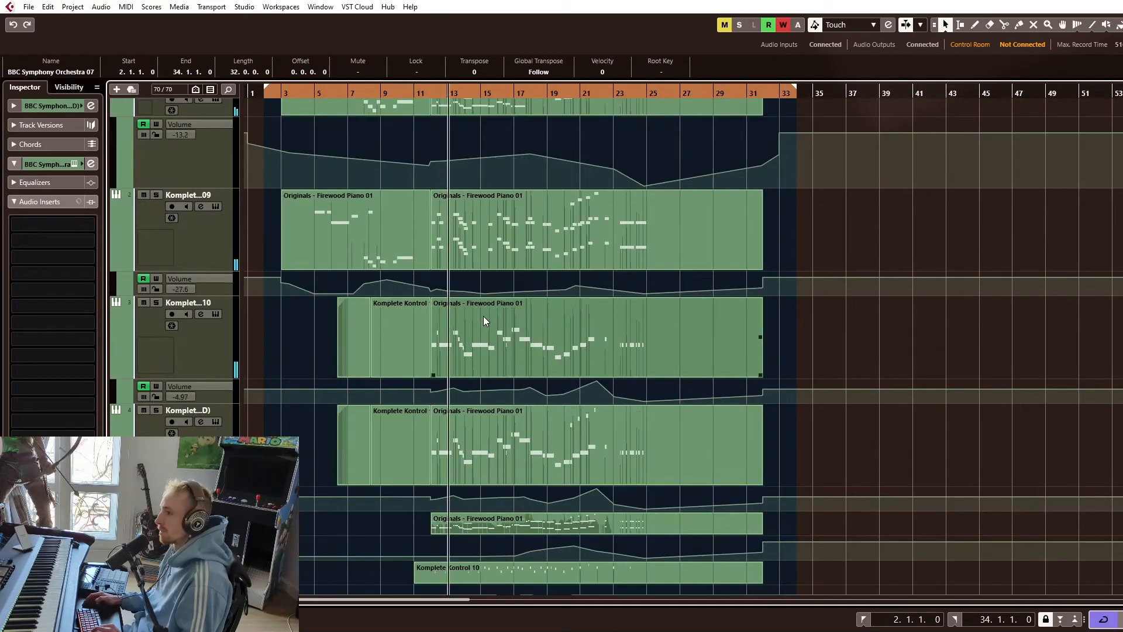
{"action": "scroll", "coordinate": [483, 316], "scroll_direction": "down", "scroll_amount": 5}
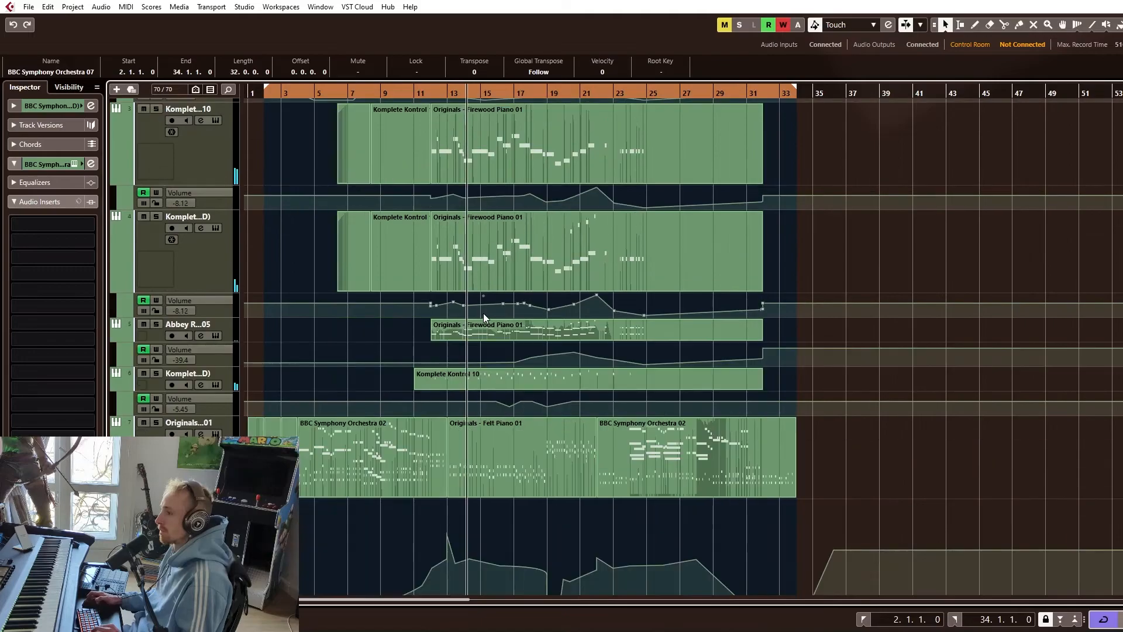
{"action": "scroll", "coordinate": [483, 316], "scroll_direction": "down", "scroll_amount": 2}
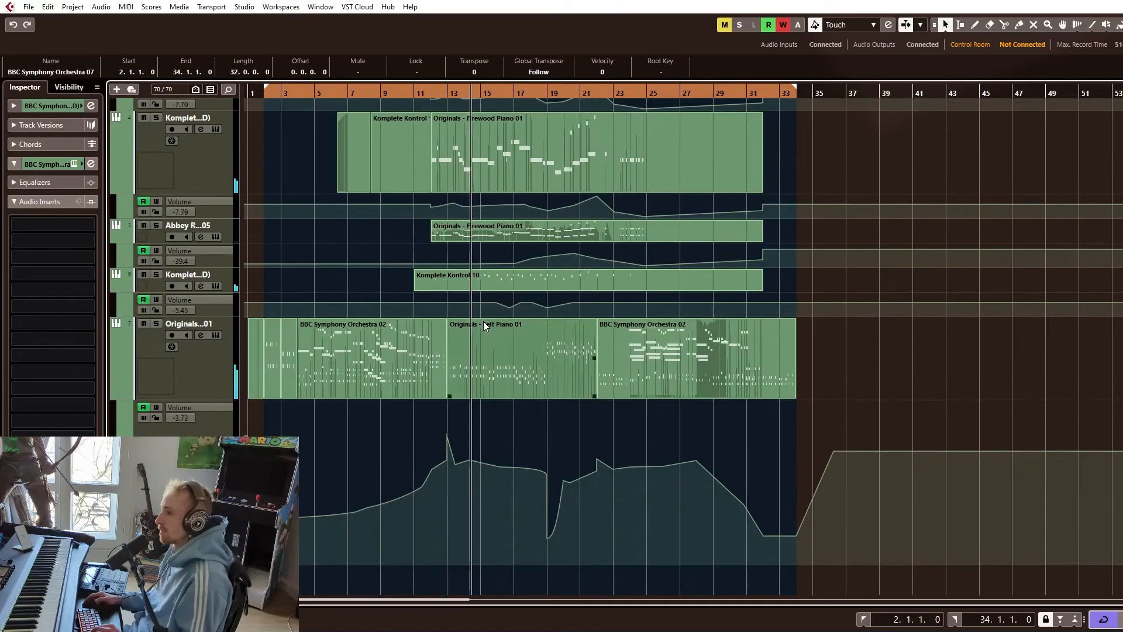
Solo the Komplete Kontrol (D) track below Abbey Road 05, listen to it, and return to the full mix
{"action": "left_click", "coordinate": [227, 286]}
{"action": "key", "text": "s"}
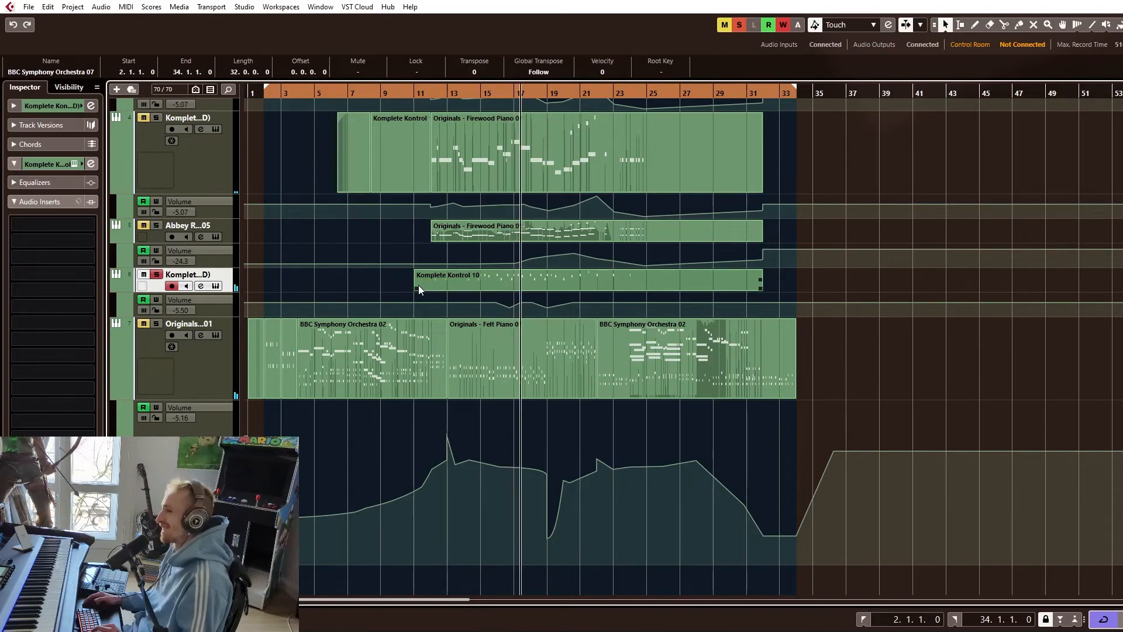
{"action": "scroll", "coordinate": [504, 310], "scroll_direction": "down", "scroll_amount": 12}
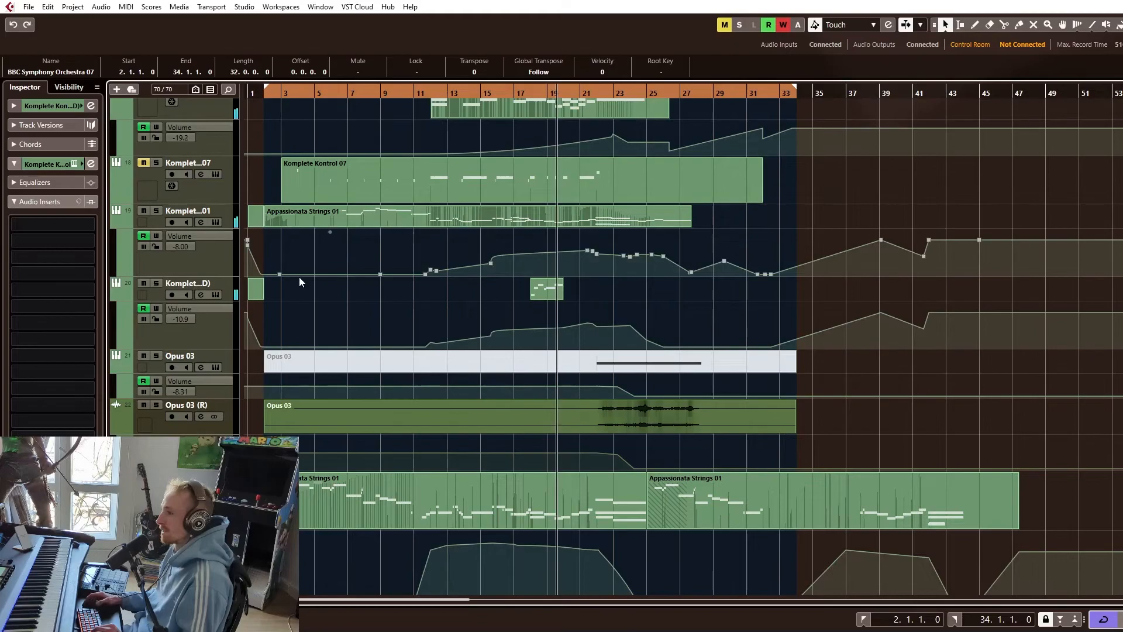
Solo the Komplete Kontrol 11 track during playback, examine its notes around bars 21 to 28, and remove the solo
{"action": "scroll", "coordinate": [310, 296], "scroll_direction": "down", "scroll_amount": 5}
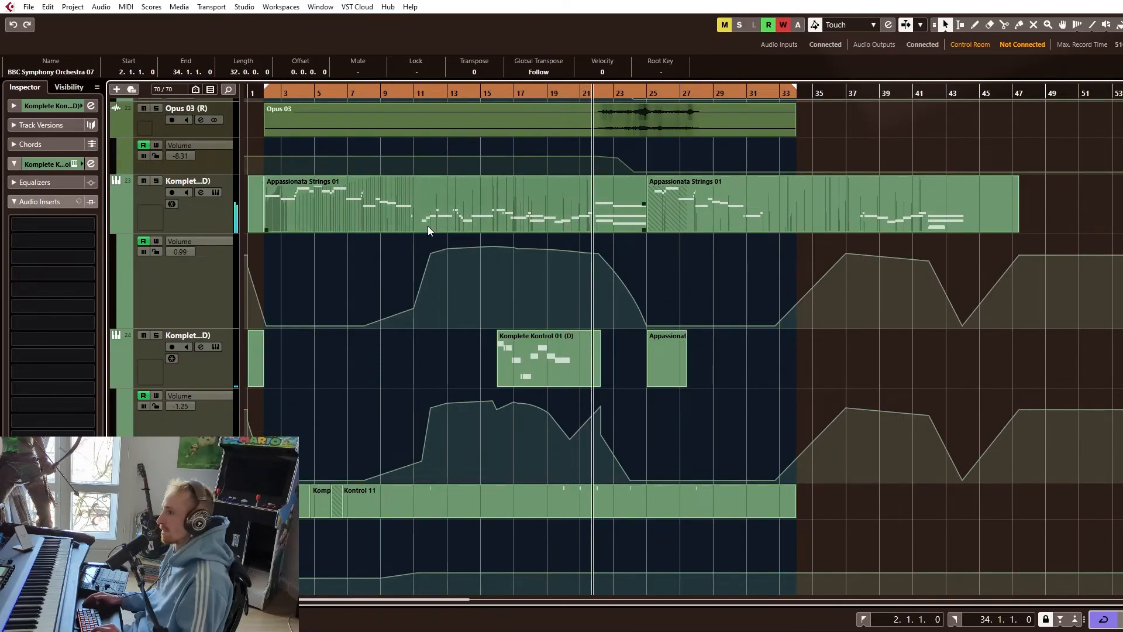
{"action": "scroll", "coordinate": [495, 226], "scroll_direction": "down", "scroll_amount": 4}
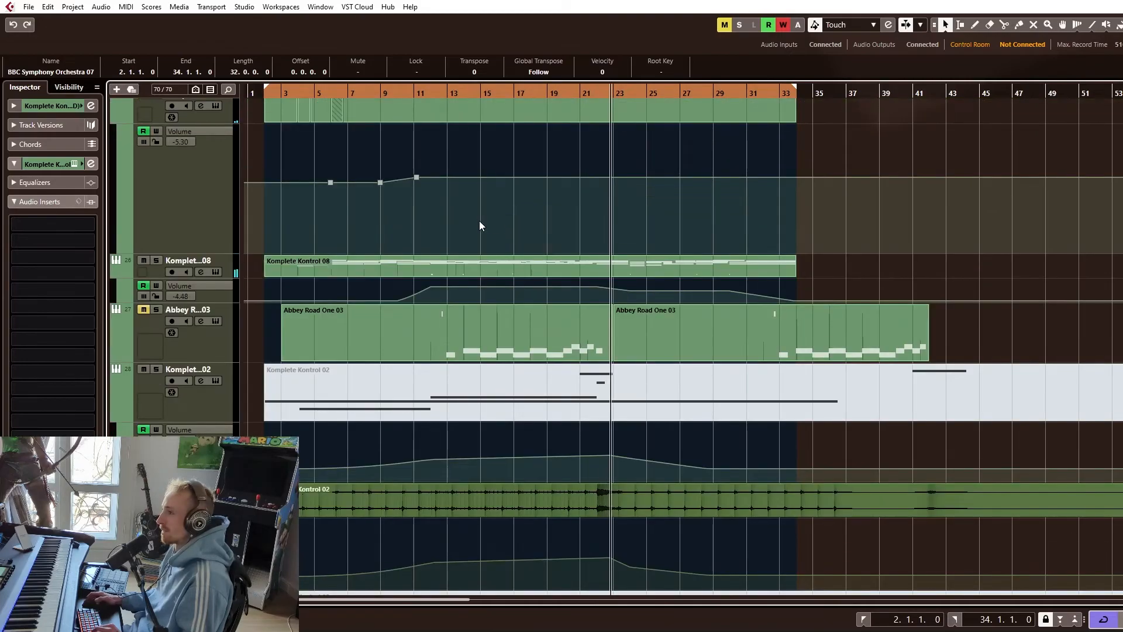
{"action": "scroll", "coordinate": [480, 220], "scroll_direction": "up", "scroll_amount": 2}
{"action": "left_click", "coordinate": [155, 193]}
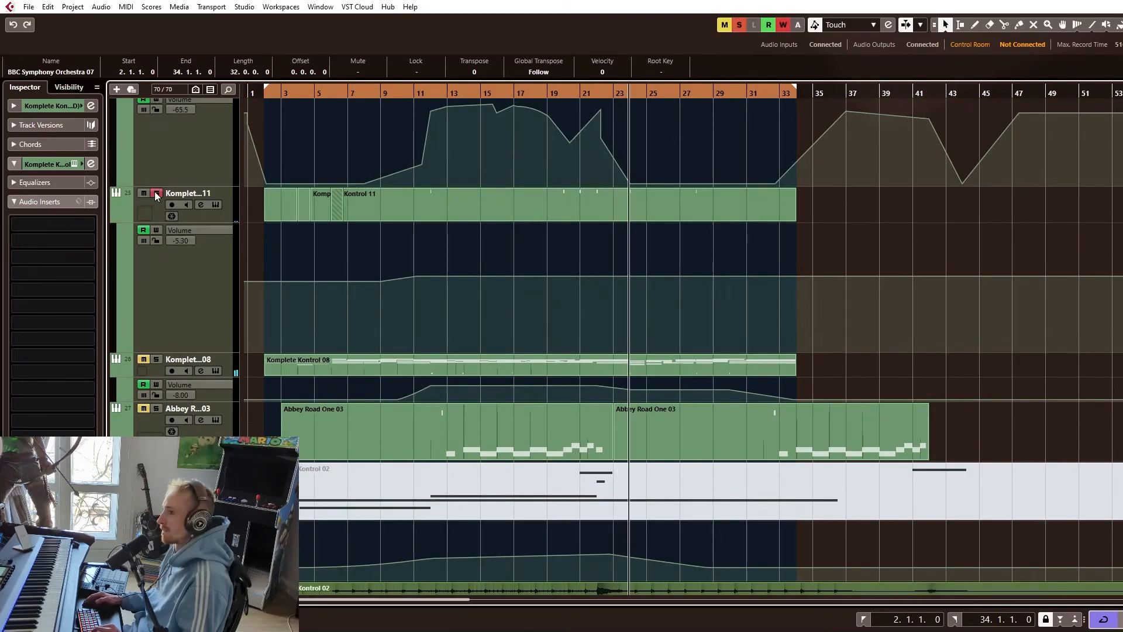
{"action": "scroll", "coordinate": [640, 198], "scroll_direction": "up", "scroll_amount": 1}
{"action": "scroll", "coordinate": [639, 194], "scroll_direction": "up", "scroll_amount": 3}
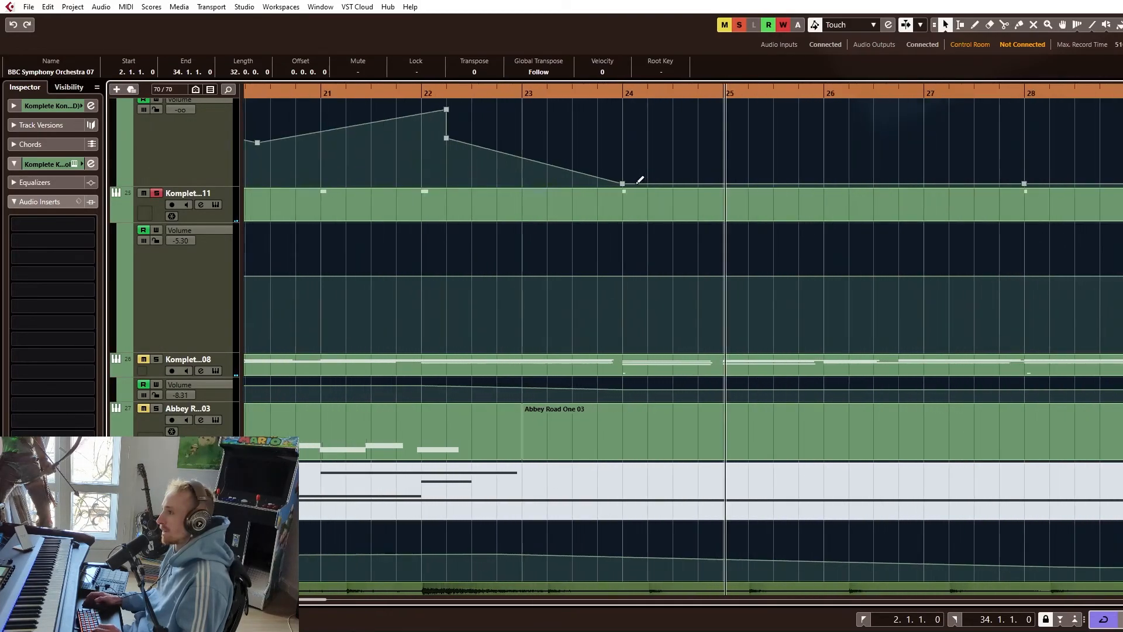
{"action": "left_click", "coordinate": [156, 193]}
Solo the BBC Symphony Orchestra 09 track, follow its notes up to the end of the loop, and stop playback
{"action": "scroll", "coordinate": [631, 265], "scroll_direction": "down", "scroll_amount": 3}
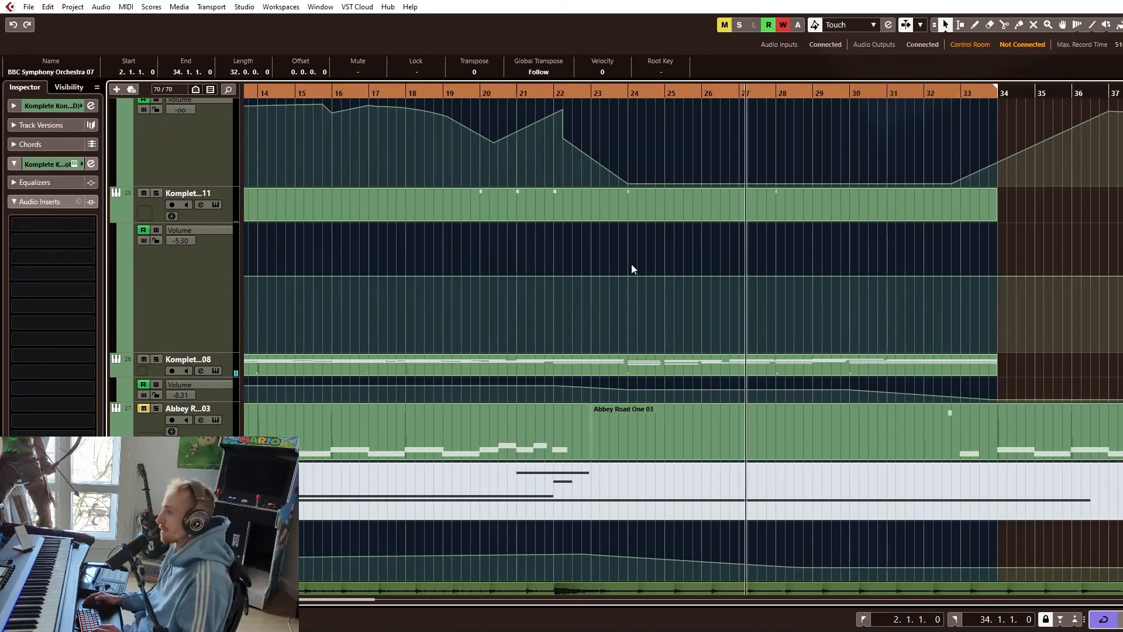
{"action": "scroll", "coordinate": [657, 286], "scroll_direction": "down", "scroll_amount": 3}
{"action": "scroll", "coordinate": [655, 289], "scroll_direction": "down", "scroll_amount": 2}
{"action": "scroll", "coordinate": [642, 298], "scroll_direction": "down", "scroll_amount": 8}
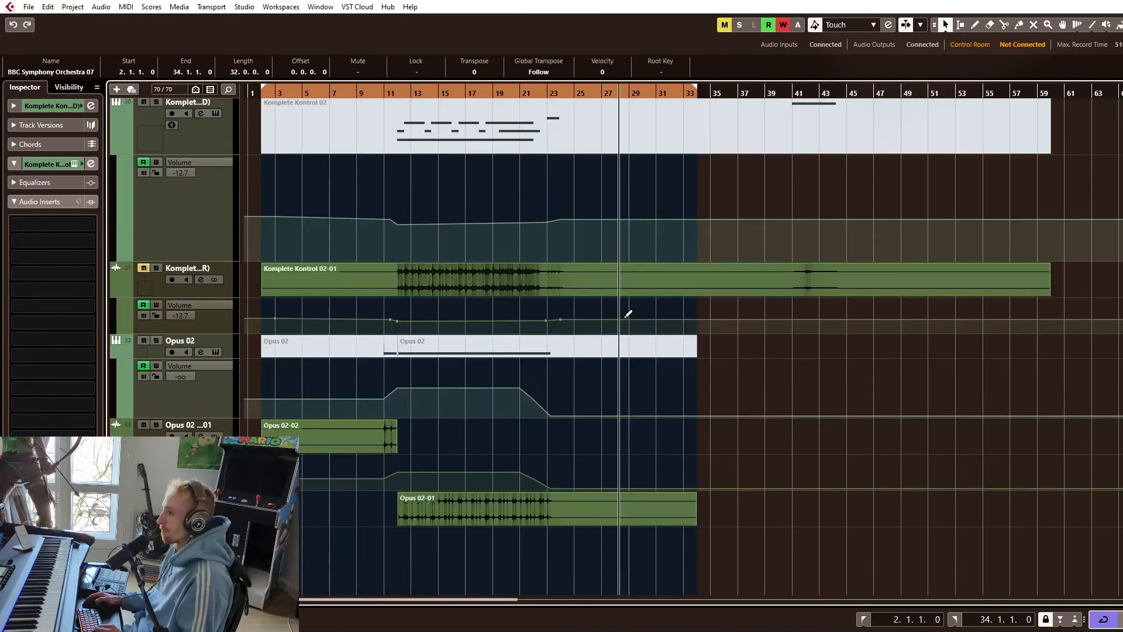
{"action": "scroll", "coordinate": [635, 316], "scroll_direction": "up", "scroll_amount": 3}
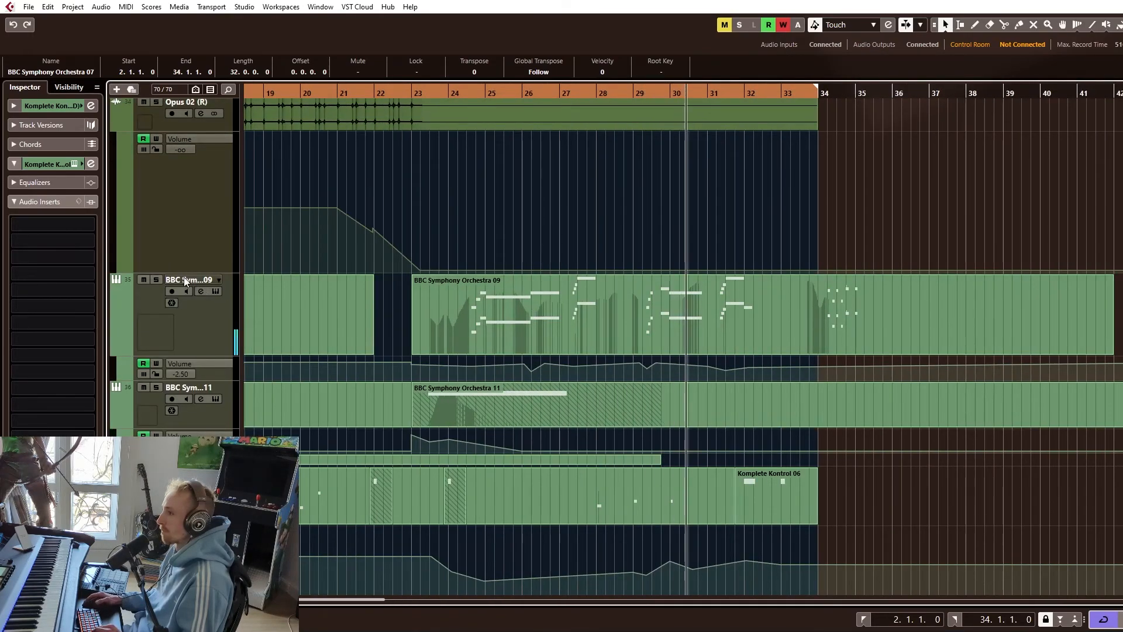
{"action": "left_click", "coordinate": [156, 280]}
{"action": "left_click", "coordinate": [811, 303]}
{"action": "scroll", "coordinate": [809, 298], "scroll_direction": "up", "scroll_amount": 3}
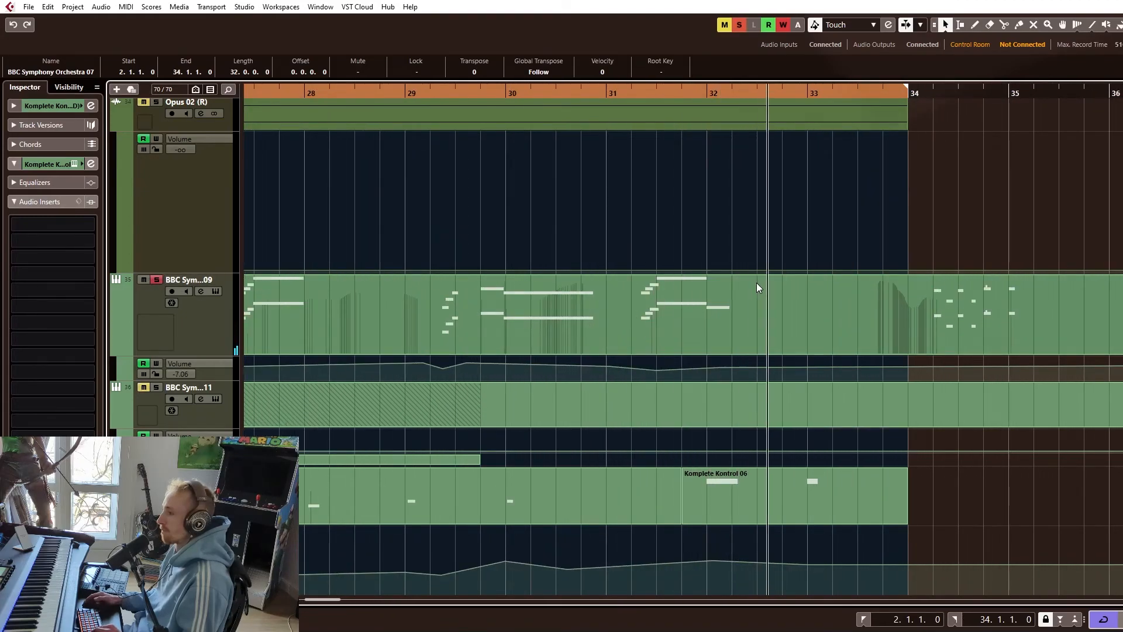
{"action": "key", "text": "space"}
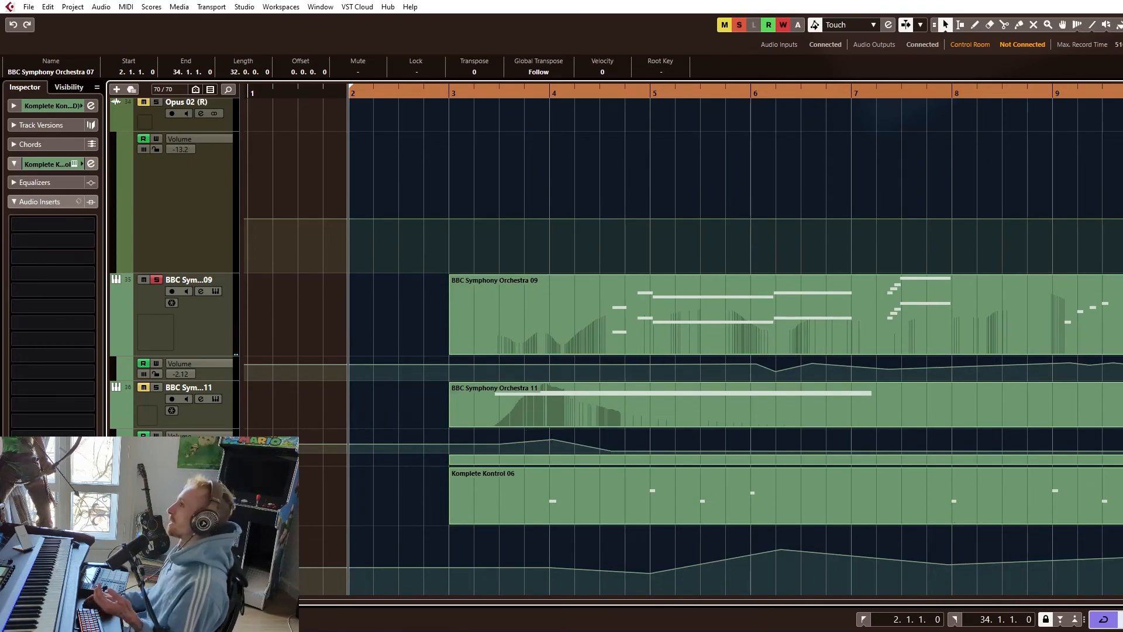
Compare the notes of the two BBC Symphony Orchestra 09 parts starting at bars 3 and 23
{"action": "scroll", "coordinate": [920, 322], "scroll_direction": "down", "scroll_amount": 5}
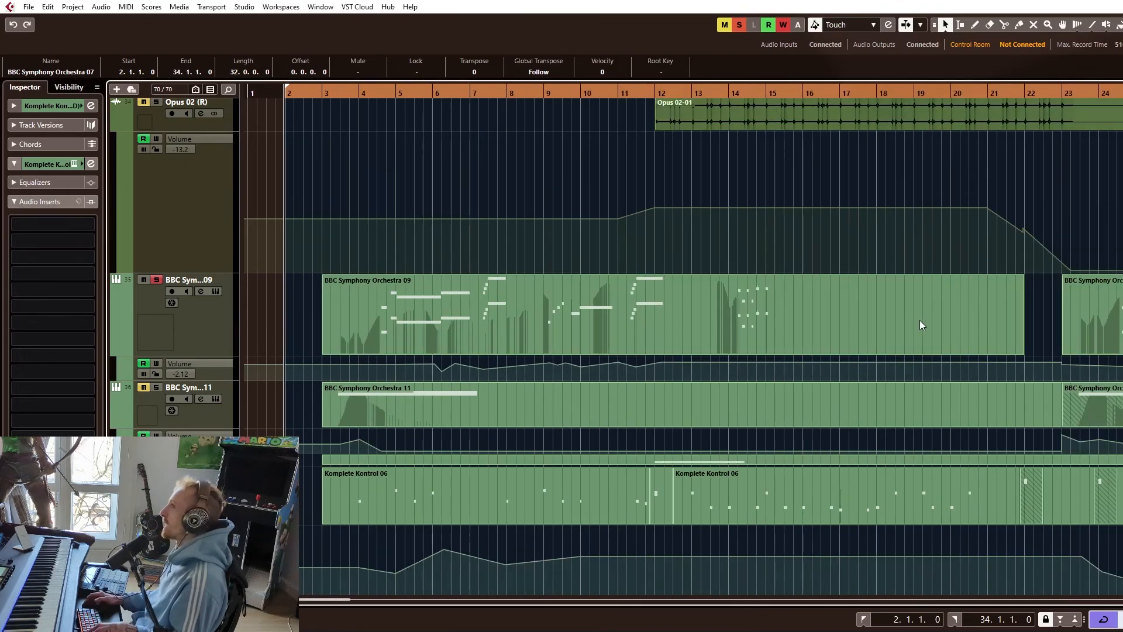
{"action": "scroll", "coordinate": [746, 308], "scroll_direction": "up", "scroll_amount": 3}
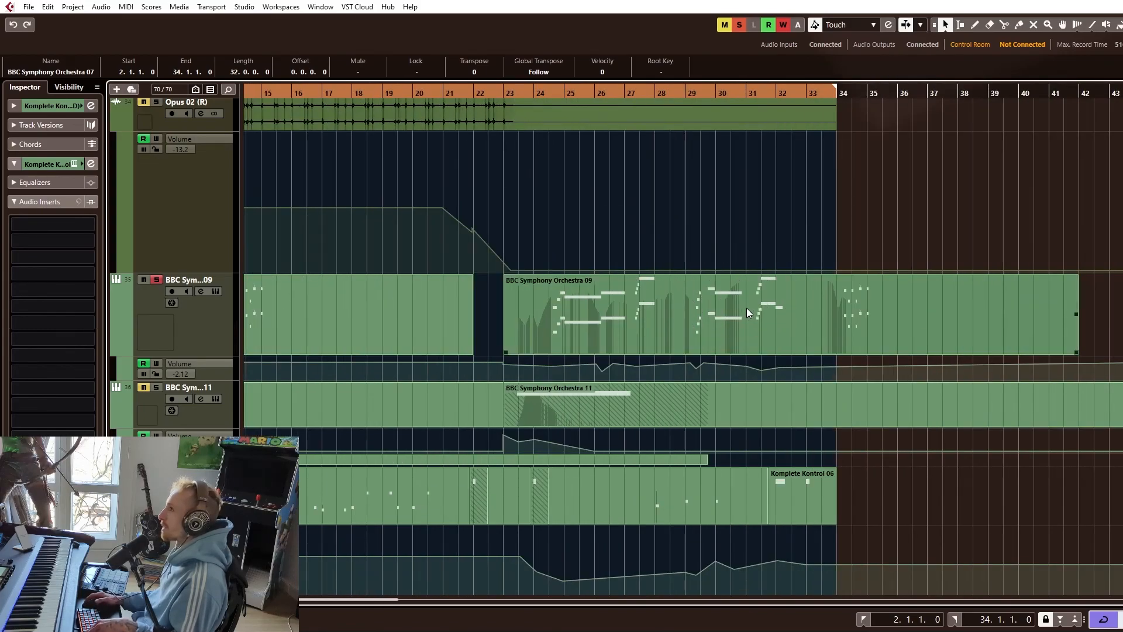
{"action": "scroll", "coordinate": [747, 307], "scroll_direction": "left", "scroll_amount": 5}
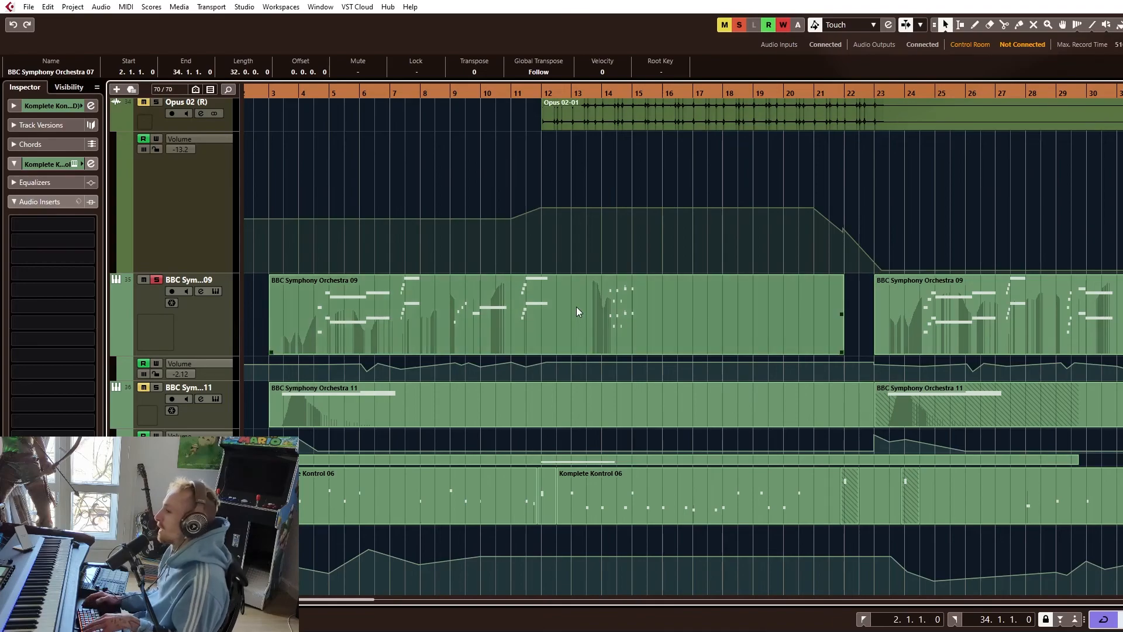
Look through the tracks below BBC Symphony Orchestra 09 down to the one holding the Motions 01 part
{"action": "scroll", "coordinate": [614, 316], "scroll_direction": "down", "scroll_amount": 5}
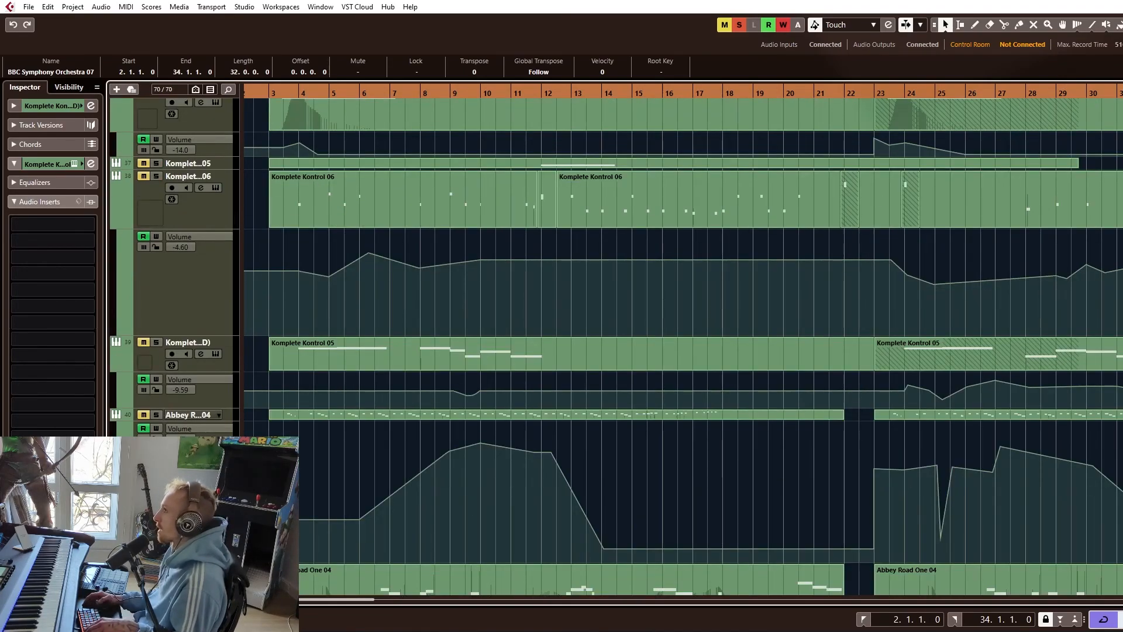
{"action": "scroll", "coordinate": [595, 402], "scroll_direction": "down", "scroll_amount": 3}
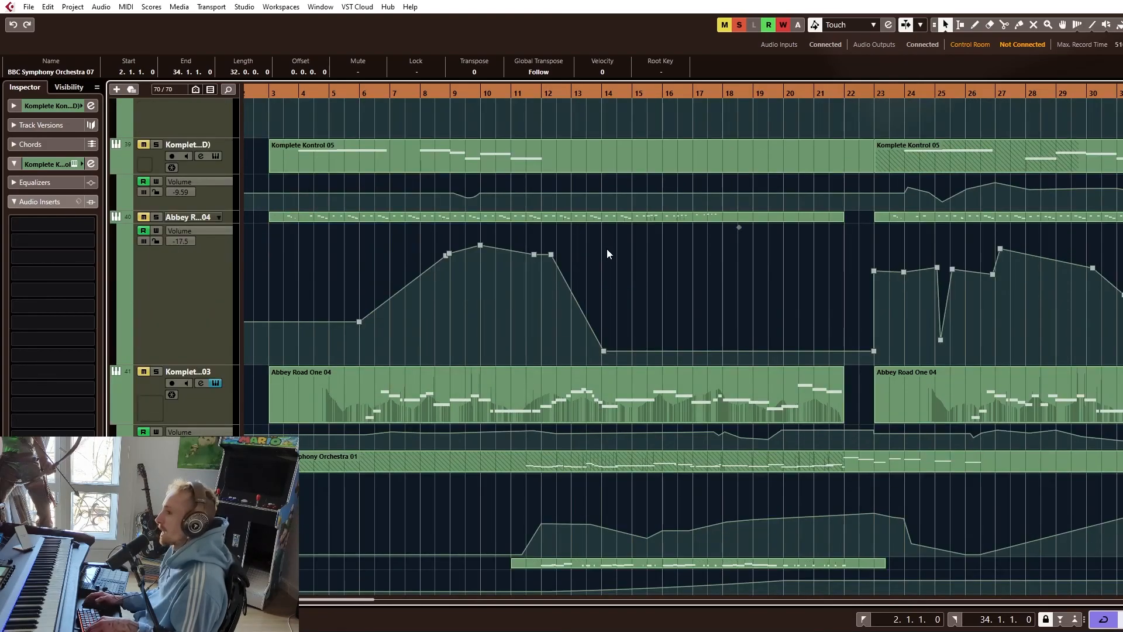
{"action": "scroll", "coordinate": [548, 377], "scroll_direction": "down", "scroll_amount": 3}
{"action": "scroll", "coordinate": [545, 372], "scroll_direction": "down", "scroll_amount": 15}
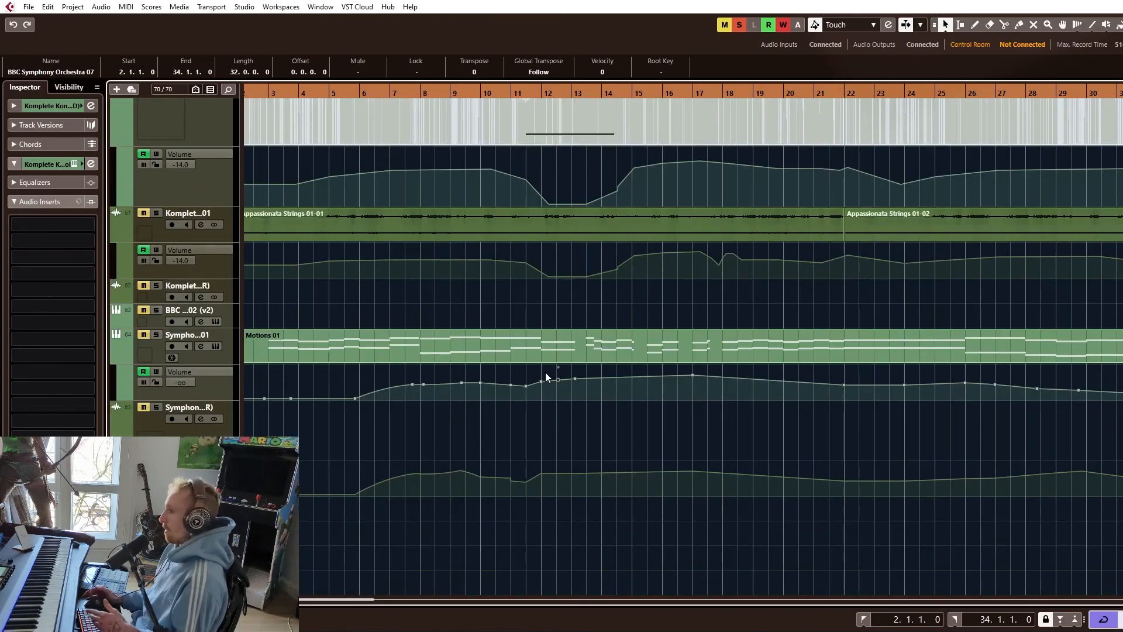